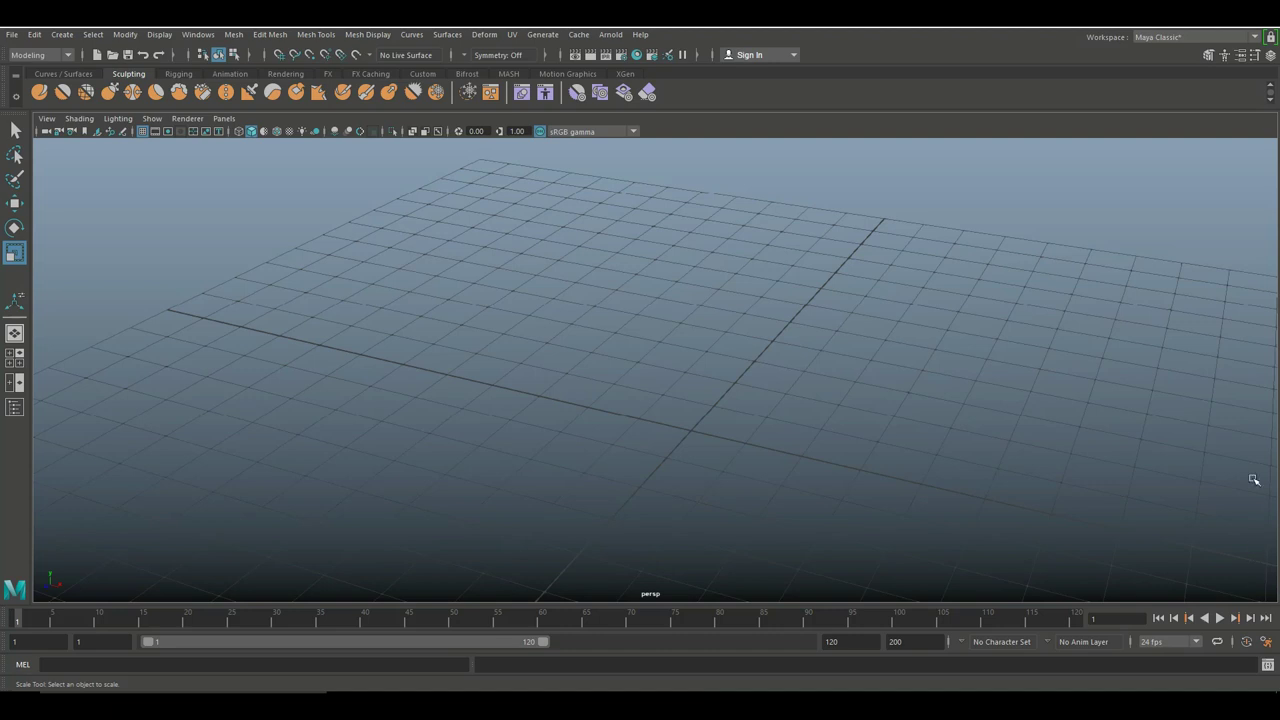
# Add a new polygon plane at the scene origin.
pyautogui.click(64, 40)
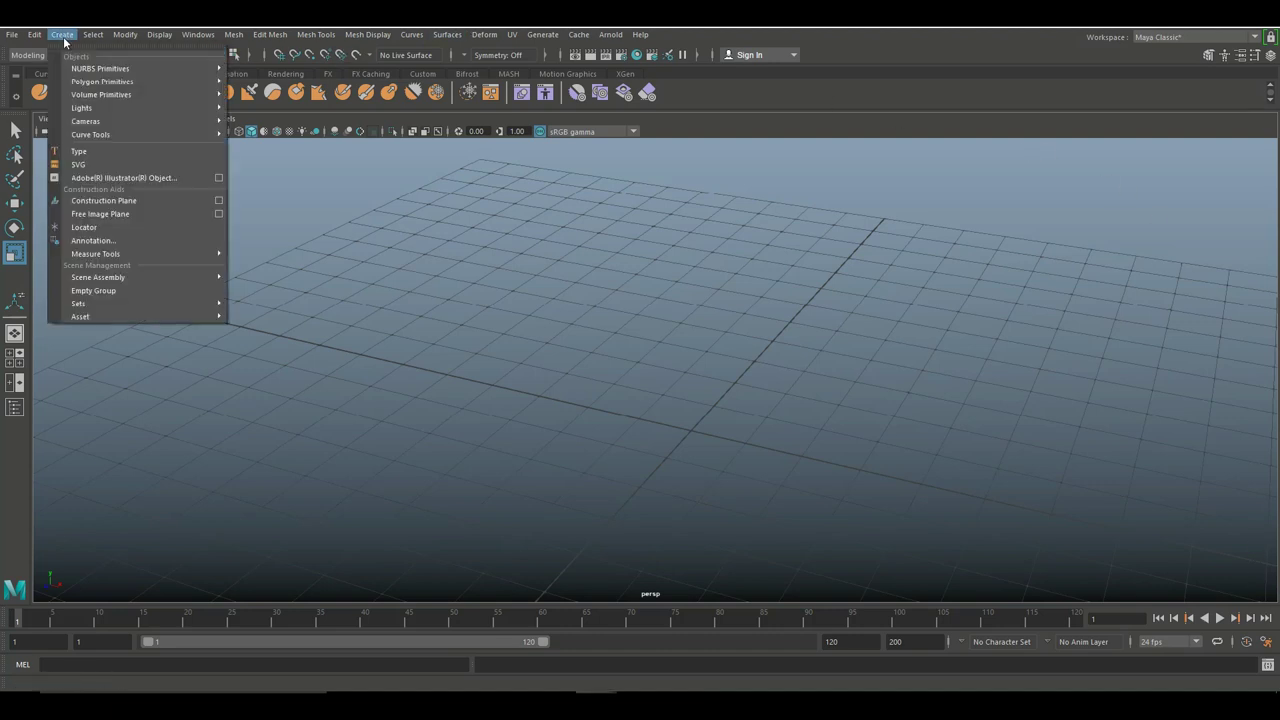
pyautogui.moveTo(120, 88)
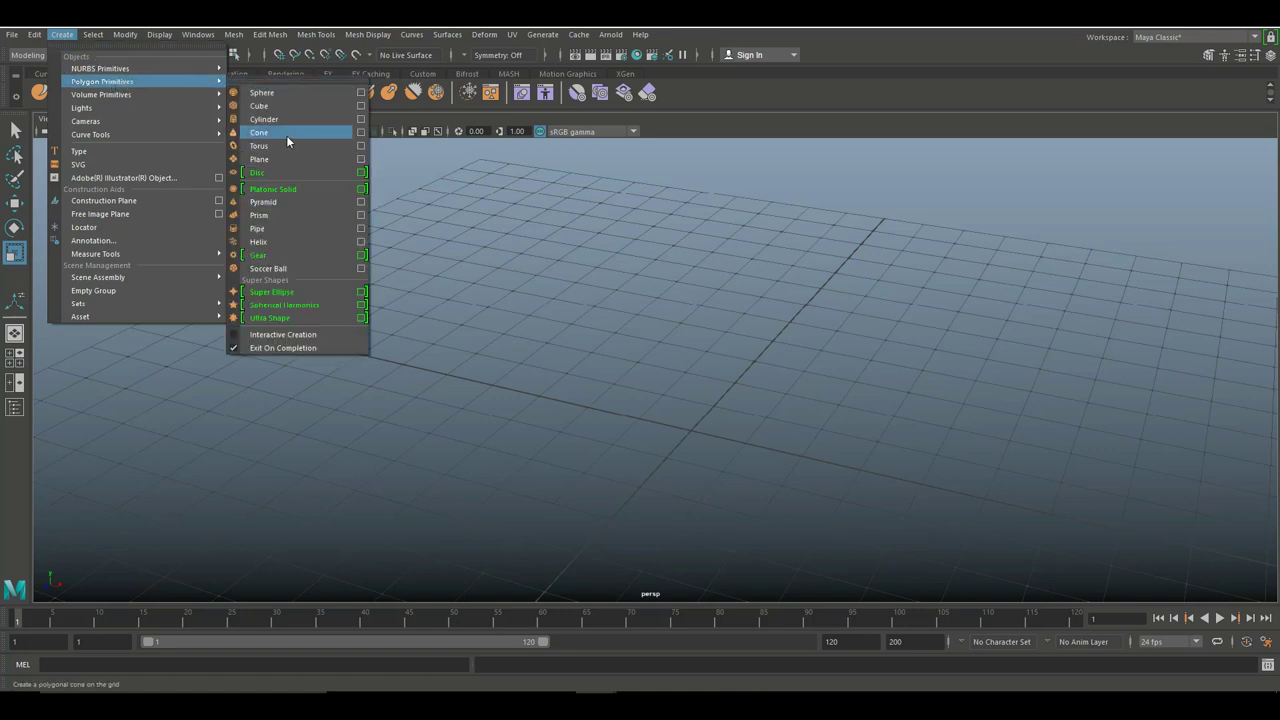
pyautogui.click(276, 158)
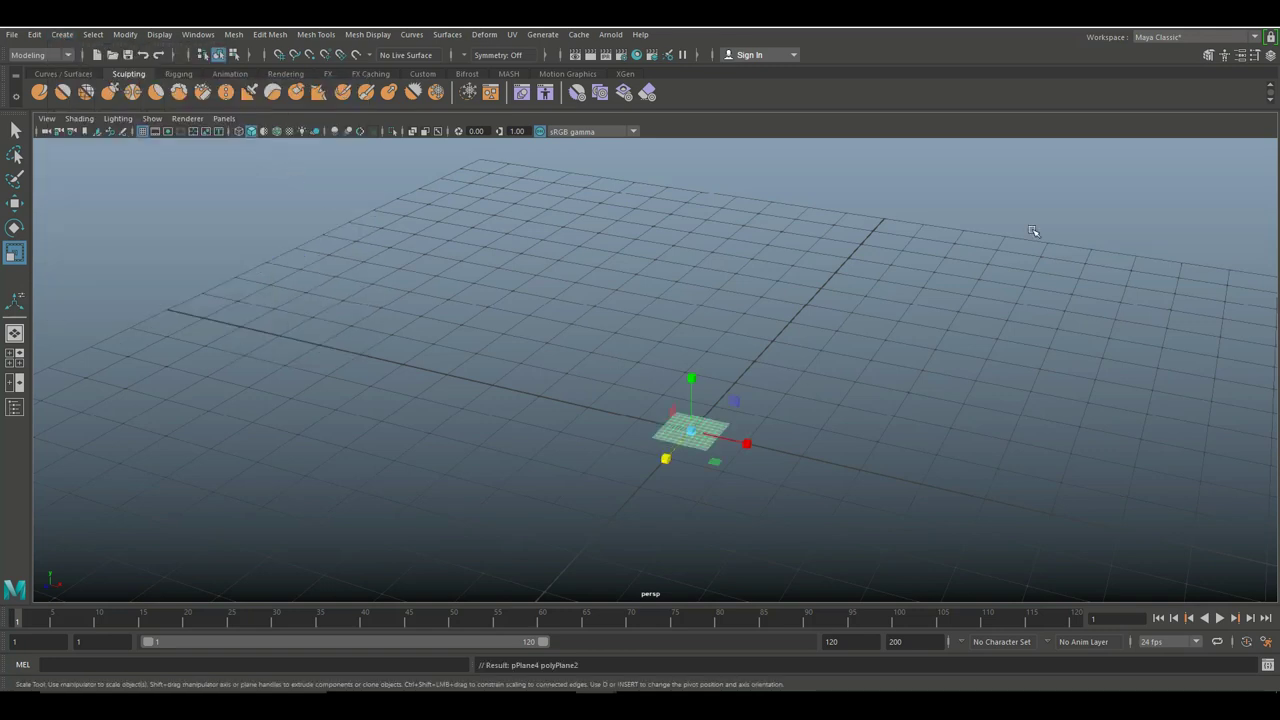
# Set polyPlane2's Subdivisions Width and Height to 1, giving a single face.
pyautogui.hotkey('ctrl', 'a')
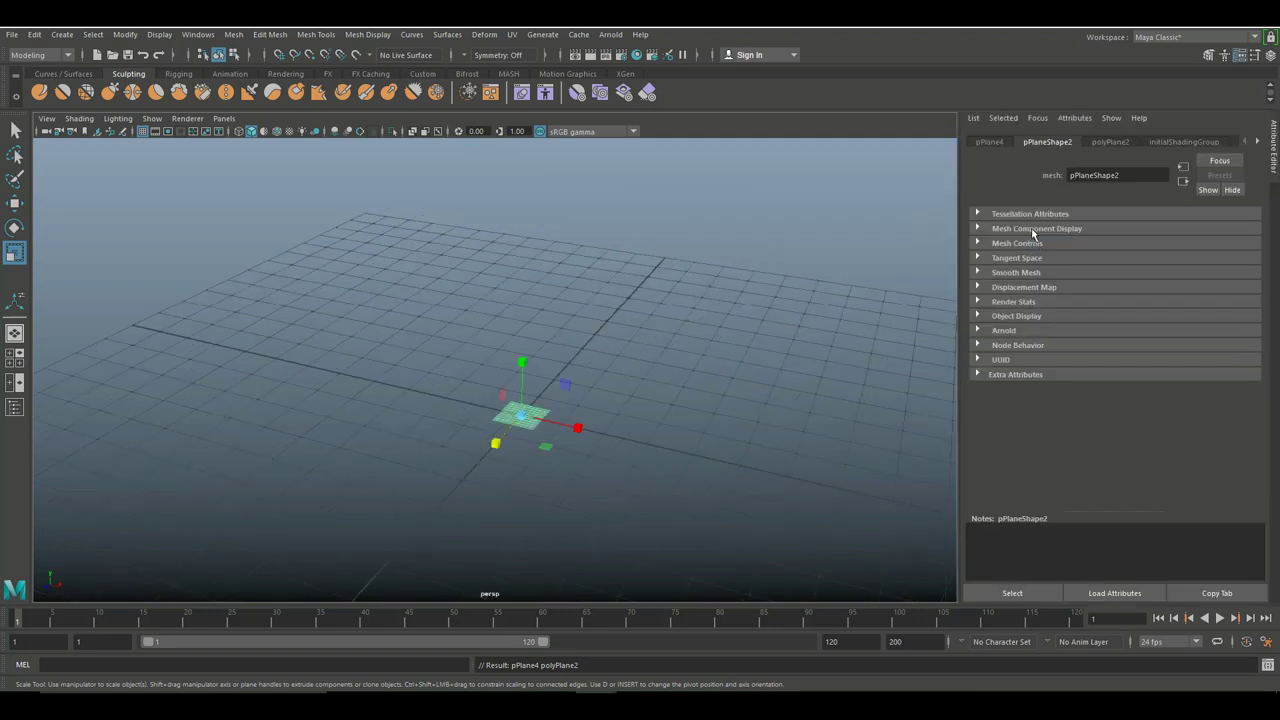
pyautogui.click(1111, 142)
pyautogui.moveTo(1094, 259); pyautogui.dragTo(984, 257)
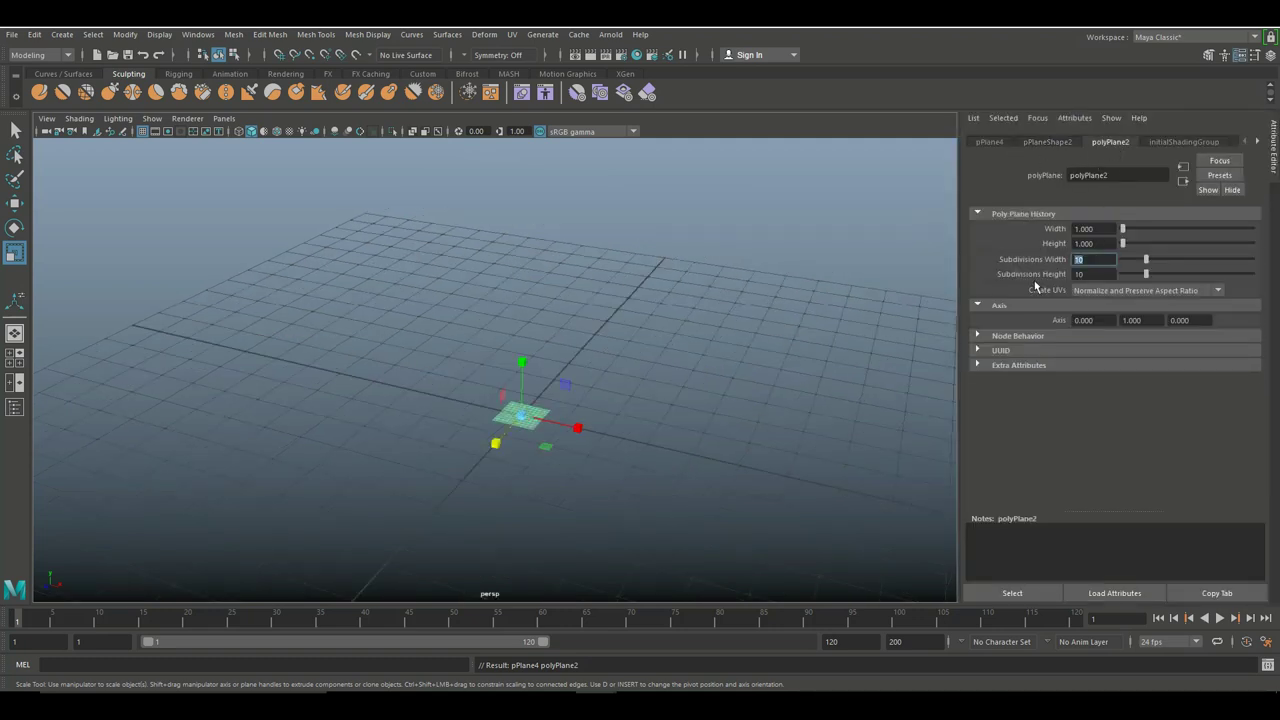
pyautogui.moveTo(1097, 275); pyautogui.dragTo(1035, 282)
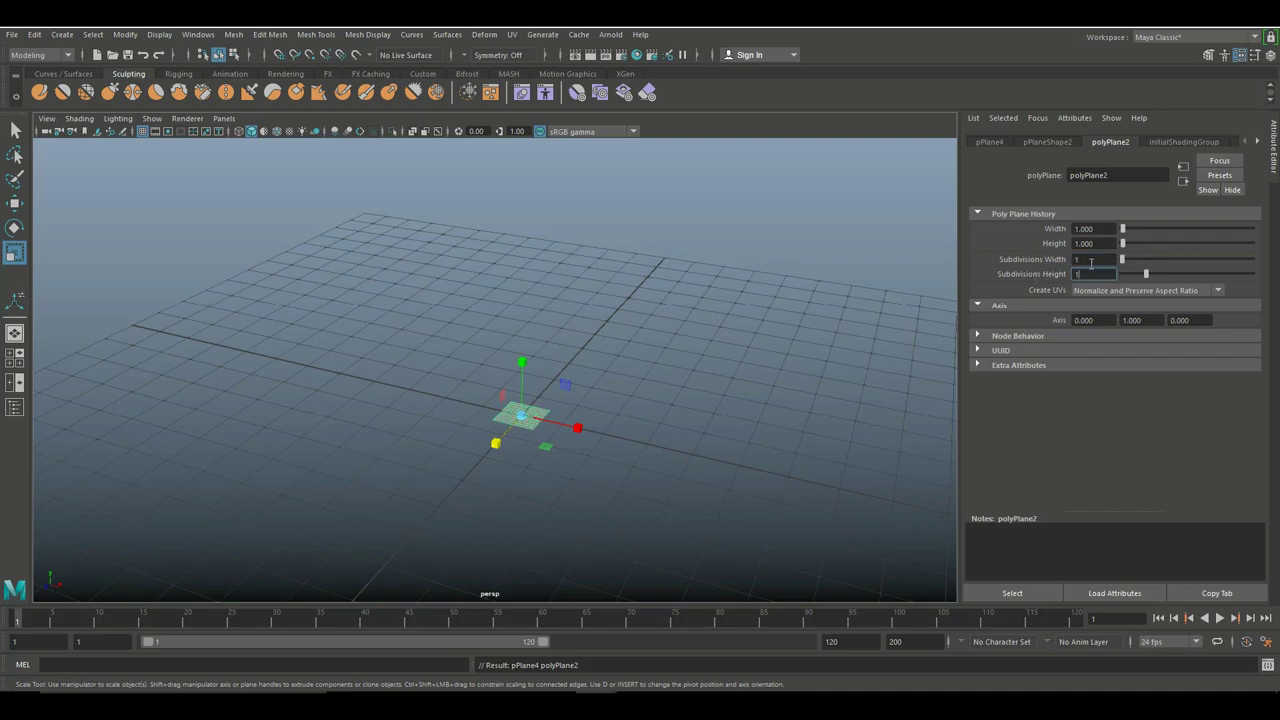
pyautogui.write('1')
pyautogui.press('Return')
pyautogui.scroll(2, 638, 456)
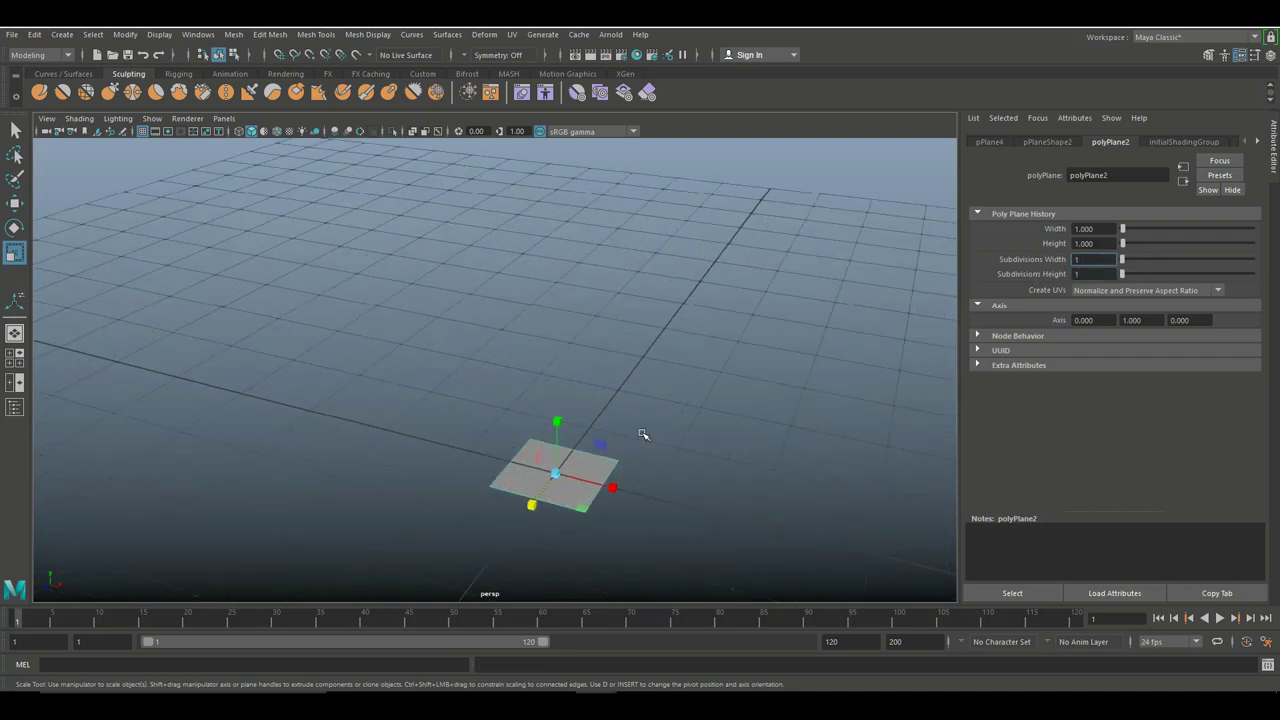
pyautogui.keyDown('alt'); pyautogui.moveTo(643, 434); pyautogui.dragTo(600, 283, button='middle'); pyautogui.keyUp('alt')
pyautogui.scroll(2, 625, 404)
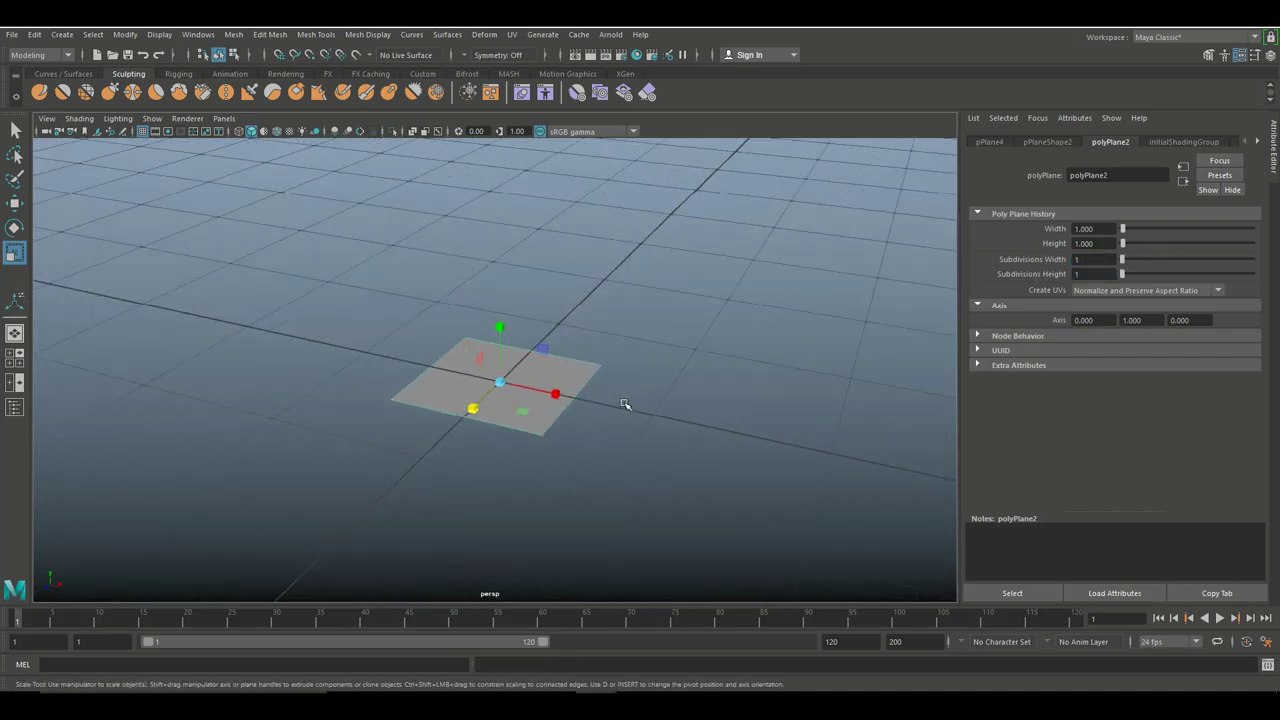
pyautogui.scroll(1, 625, 404)
pyautogui.moveTo(623, 429)
pyautogui.keyDown('alt'); pyautogui.mouseDown()
pyautogui.moveTo(680, 434)
pyautogui.moveTo(632, 445)
pyautogui.mouseUp(); pyautogui.keyUp('alt')
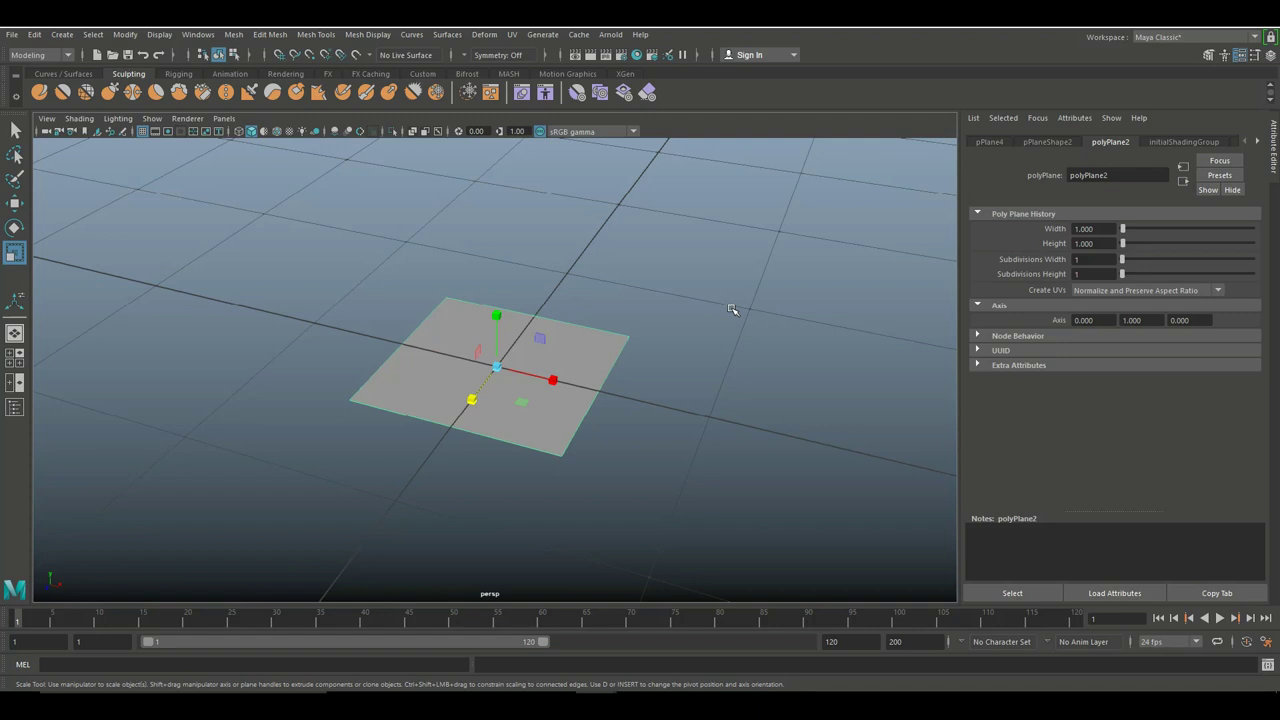
# In the enlarged top view, snap the plane's pivot to its lower-left corner.
pyautogui.scroll(-3, 629, 431)
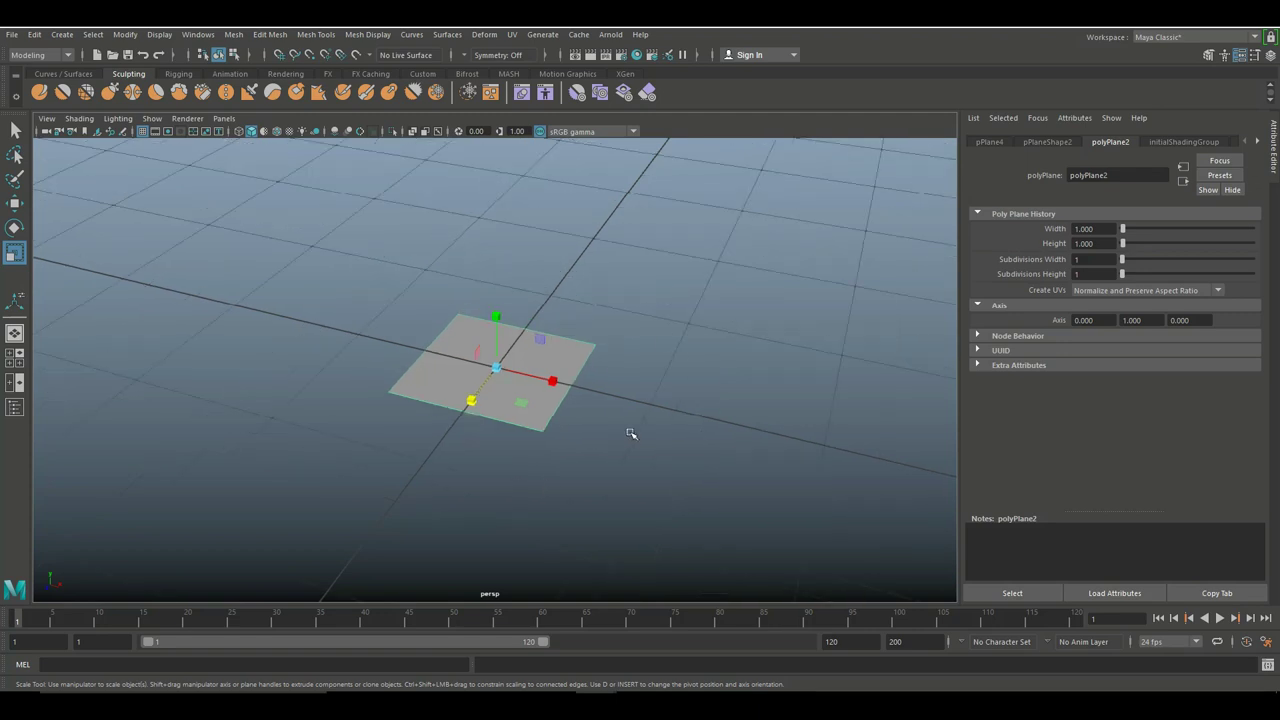
pyautogui.click(14, 354)
pyautogui.press('space')
pyautogui.press('f')
pyautogui.scroll(-4, 466, 391)
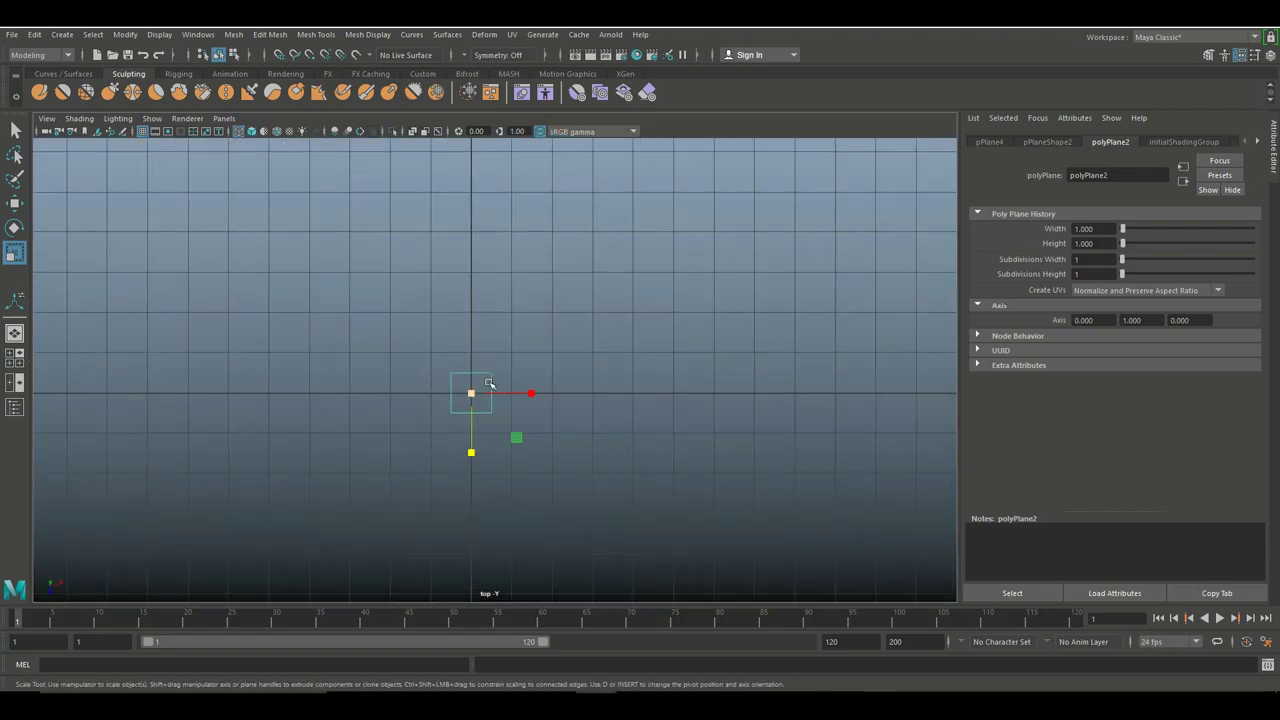
pyautogui.keyDown('alt'); pyautogui.moveTo(477, 403); pyautogui.dragTo(549, 367, button='middle'); pyautogui.keyUp('alt')
pyautogui.scroll(5, 583, 409)
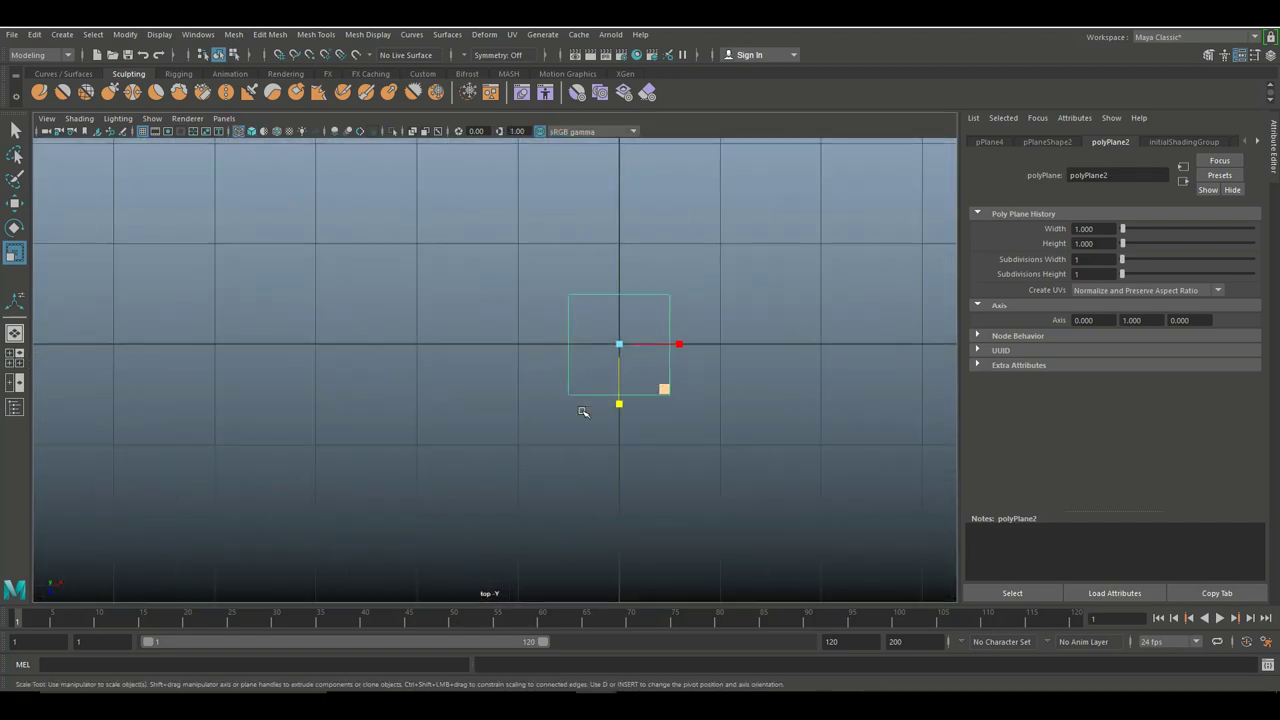
pyautogui.keyDown('alt'); pyautogui.moveTo(575, 428); pyautogui.dragTo(451, 466, button='middle'); pyautogui.keyUp('alt')
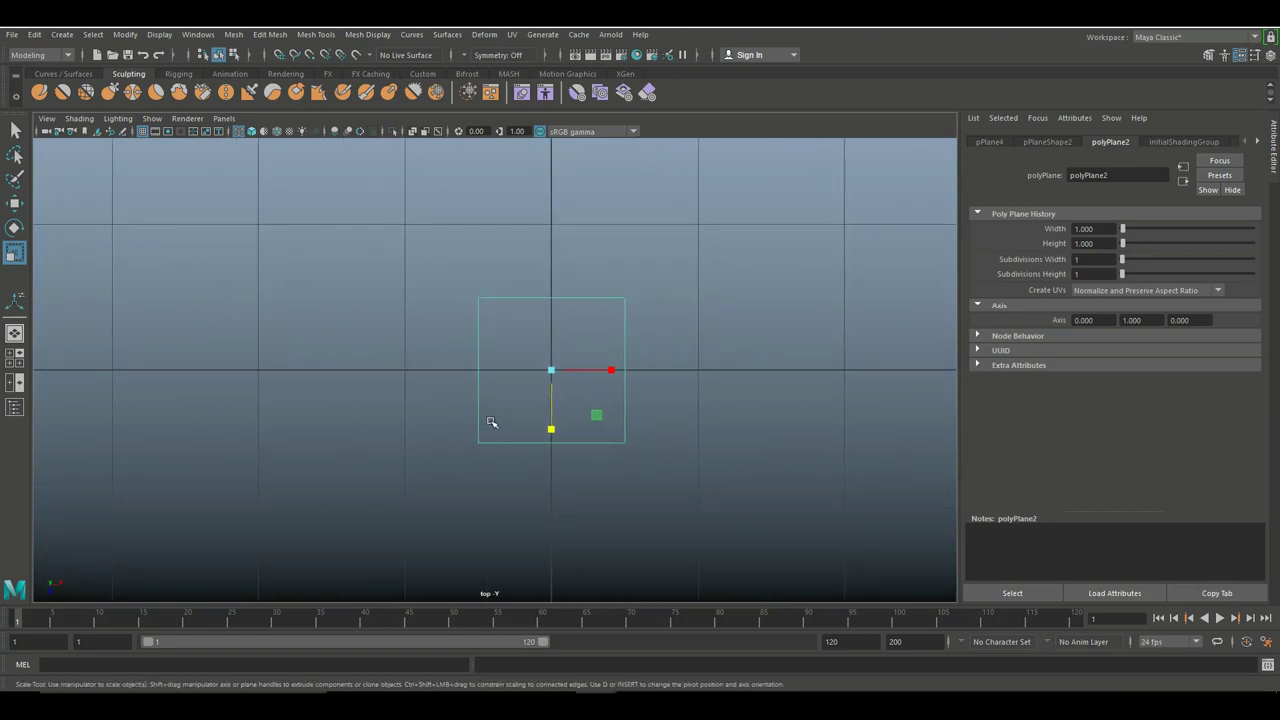
pyautogui.press('d')
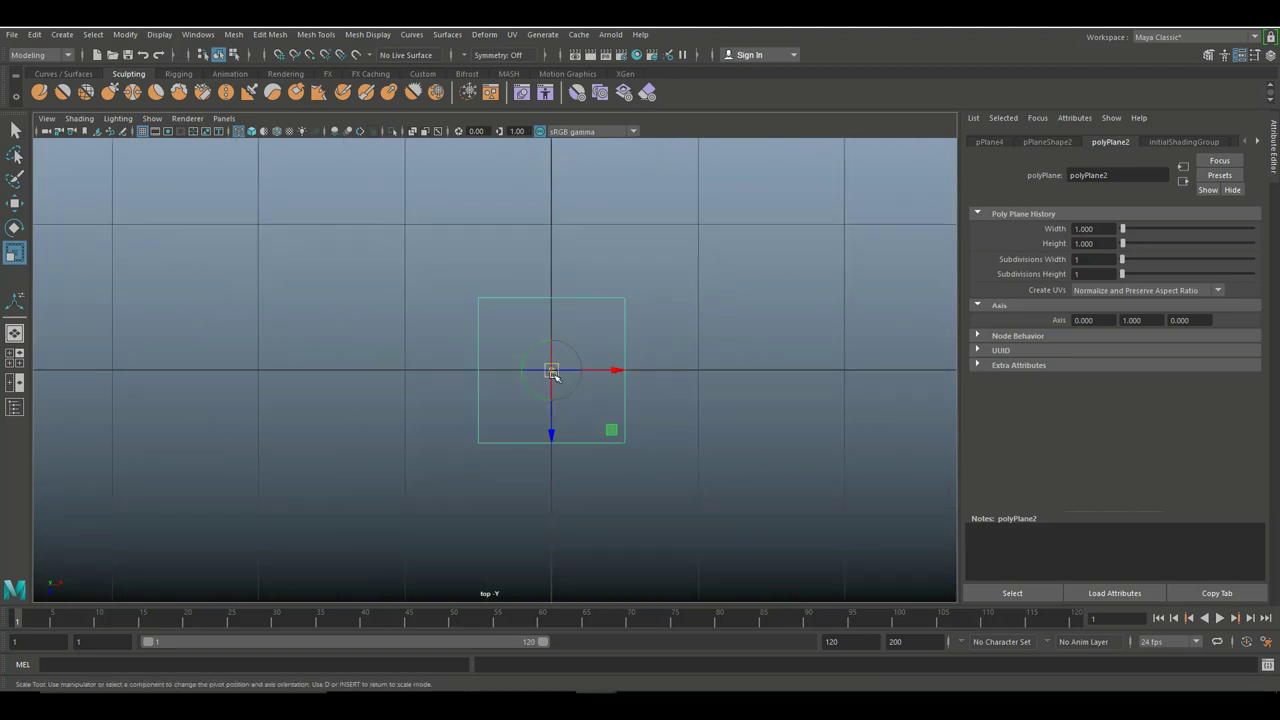
pyautogui.moveTo(553, 374); pyautogui.dragTo(519, 413)
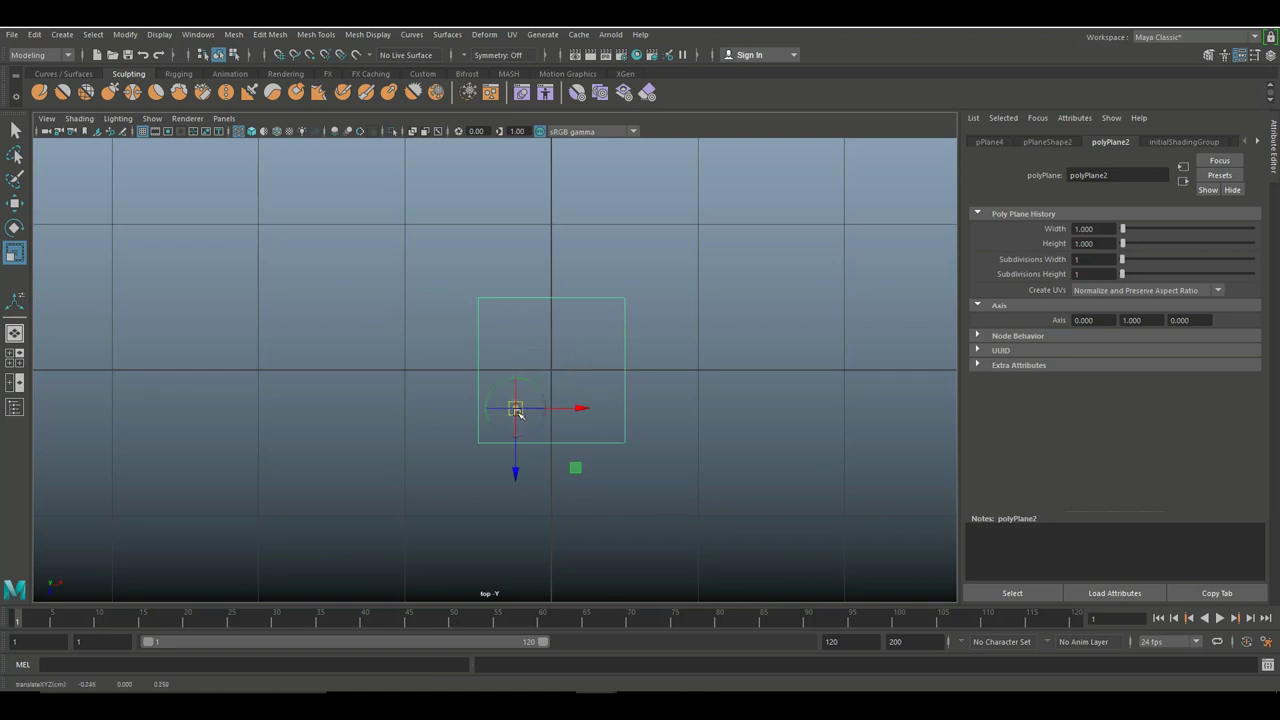
pyautogui.moveTo(517, 414); pyautogui.dragTo(515, 412)
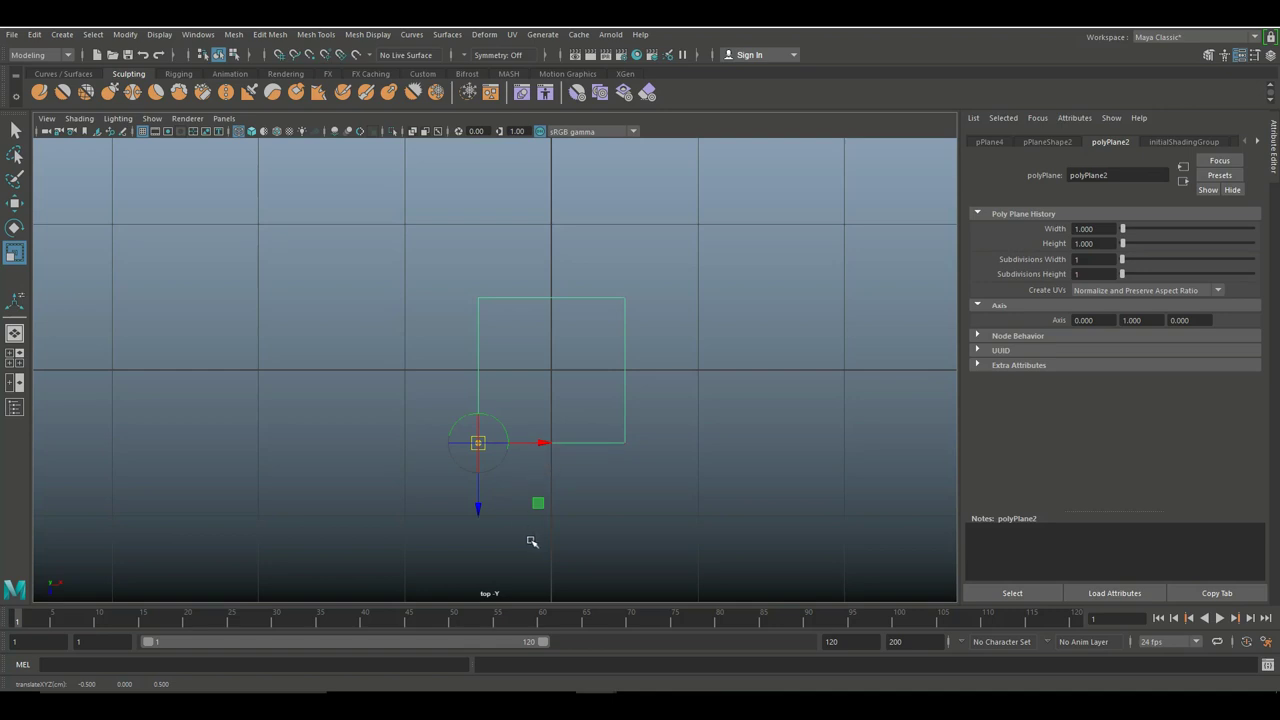
pyautogui.press('r')
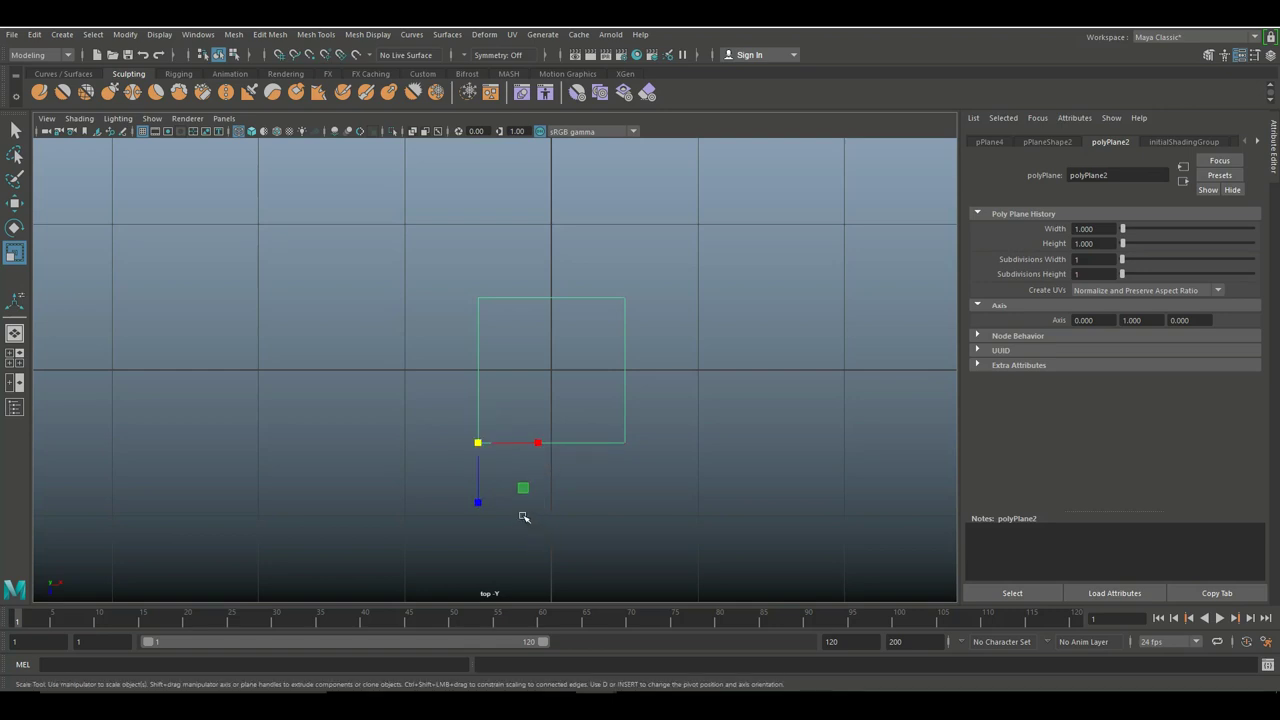
# Grid-snap the plane so that corner sits on the world origin.
pyautogui.press('w')
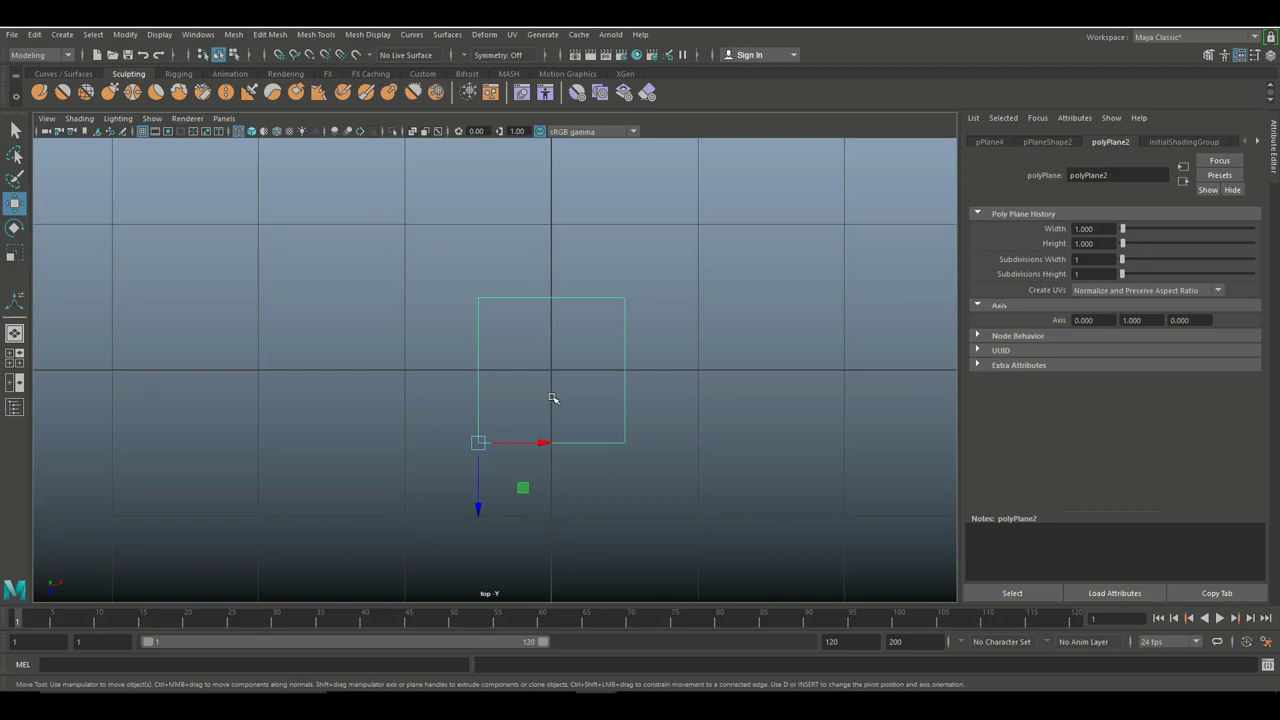
pyautogui.press('x')
pyautogui.moveTo(479, 444); pyautogui.dragTo(514, 424)
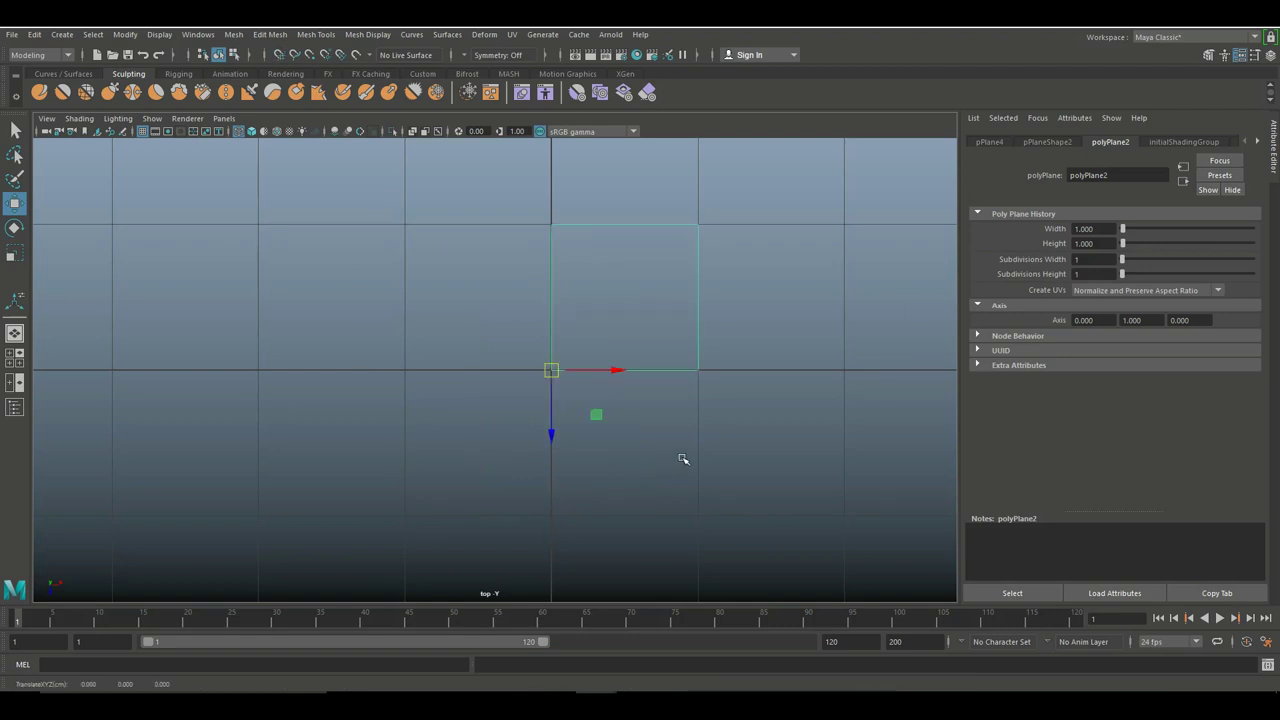
pyautogui.click(768, 399)
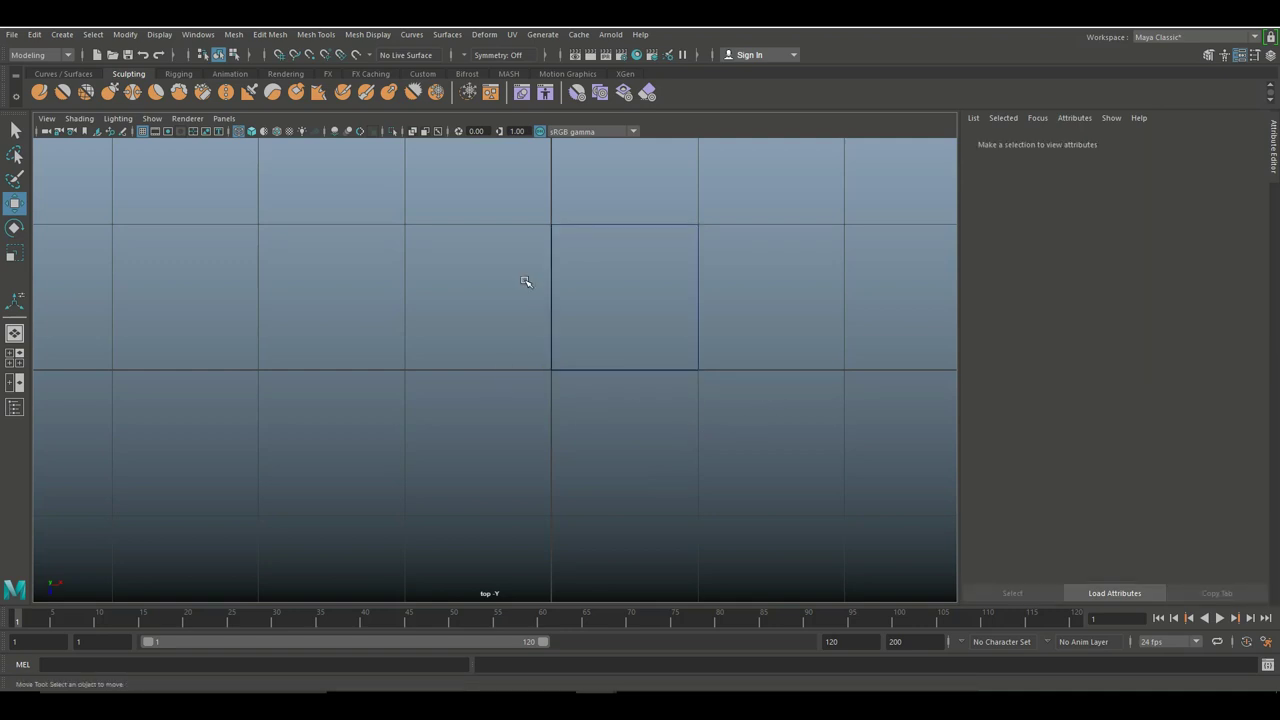
pyautogui.moveTo(526, 282); pyautogui.dragTo(789, 495)
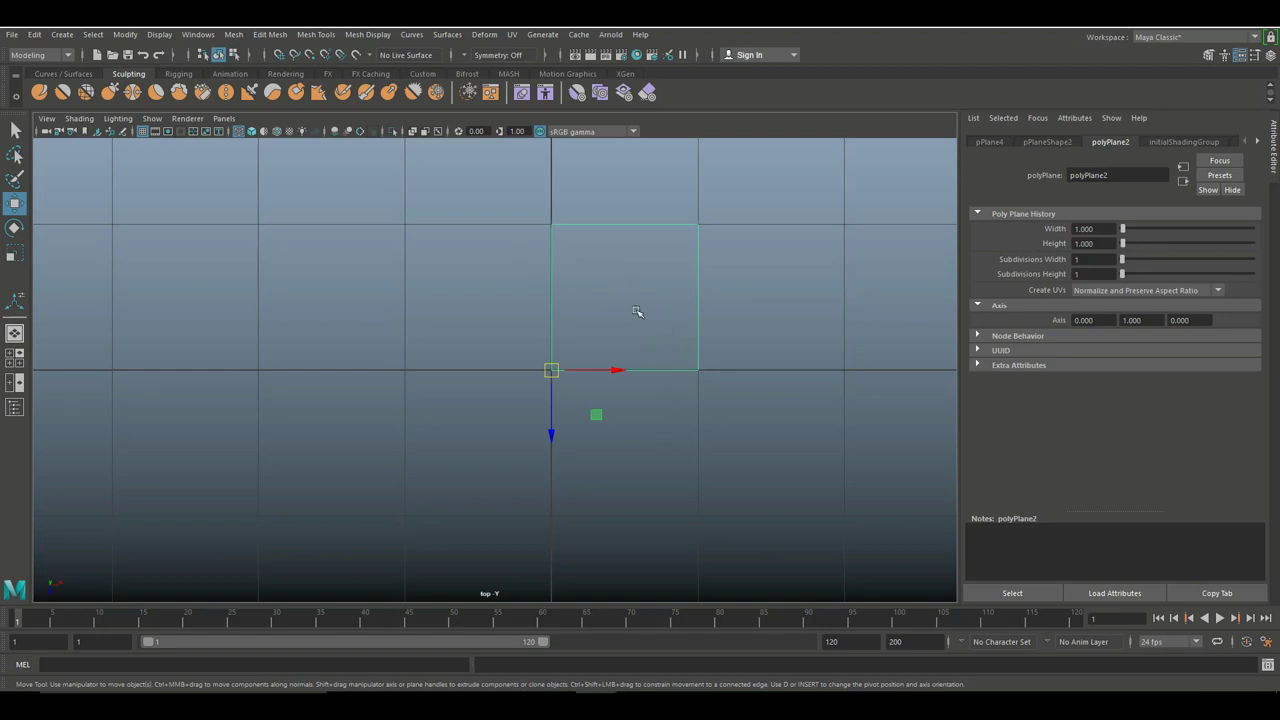
# Add a polygon cylinder at the origin and scale it uniformly to 0.882.
pyautogui.click(62, 34)
pyautogui.moveTo(142, 84)
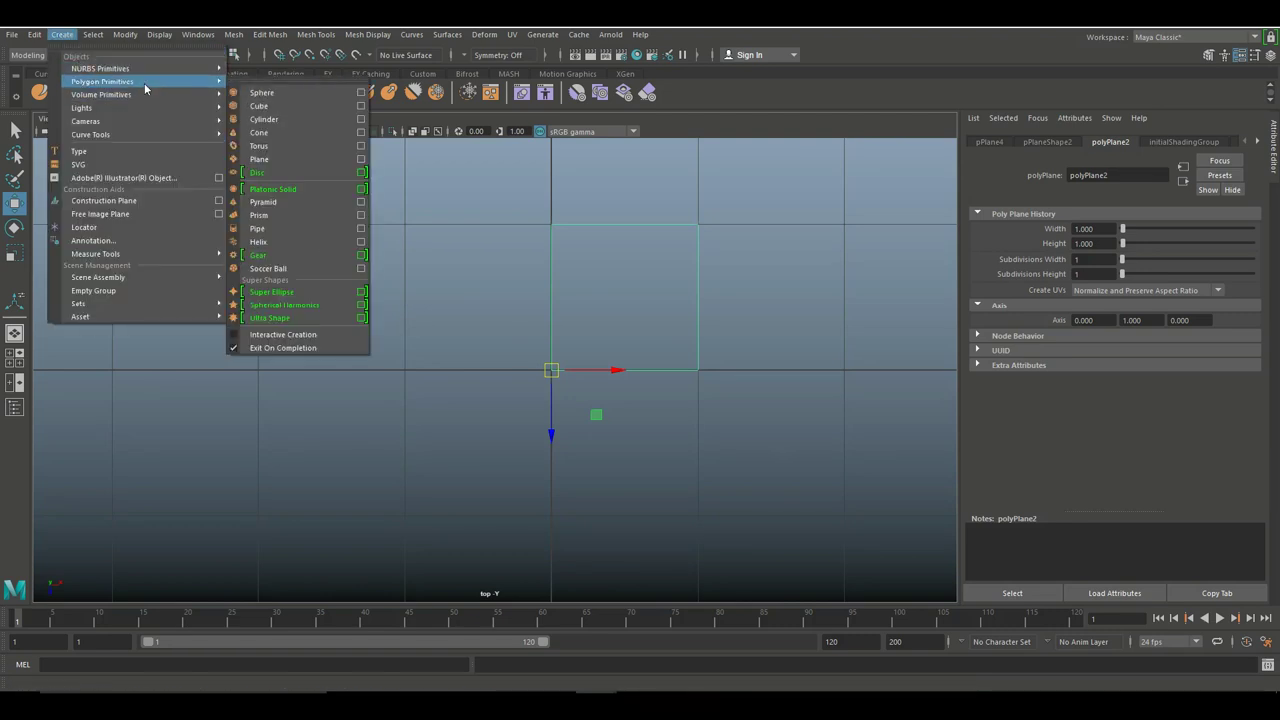
pyautogui.click(301, 122)
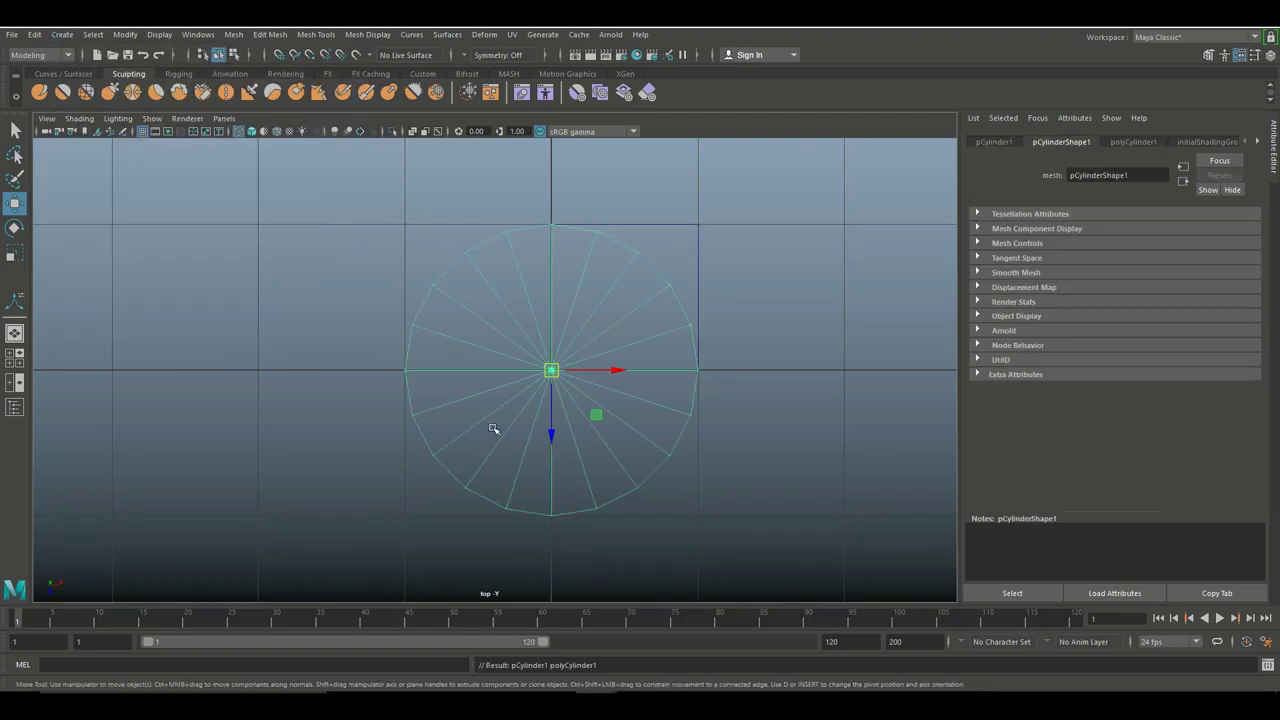
pyautogui.press('r')
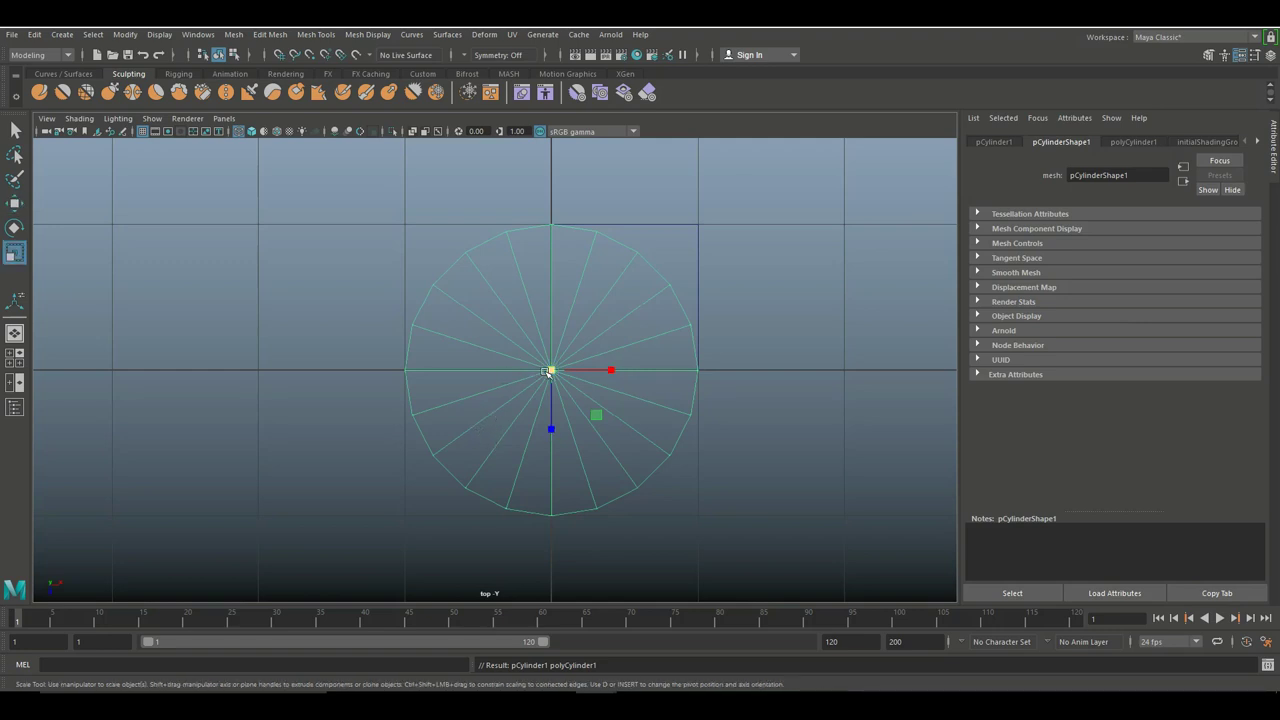
pyautogui.moveTo(551, 371); pyautogui.dragTo(524, 394)
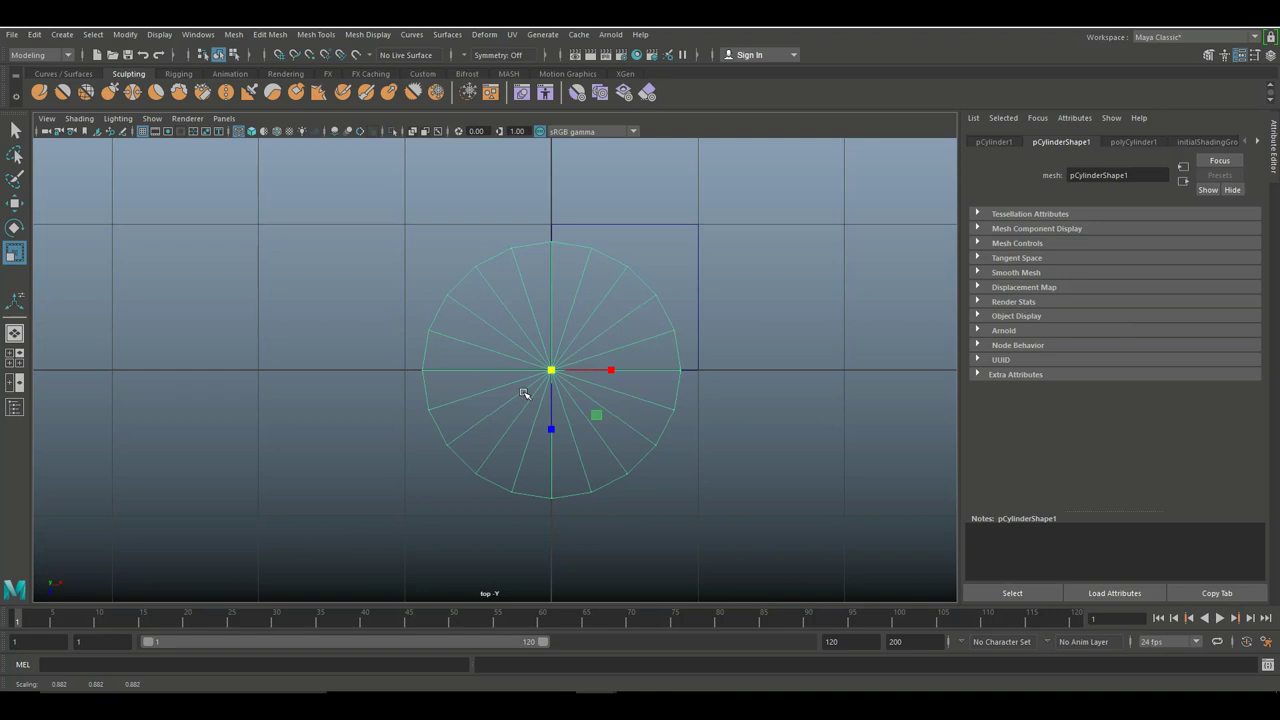
pyautogui.click(645, 229)
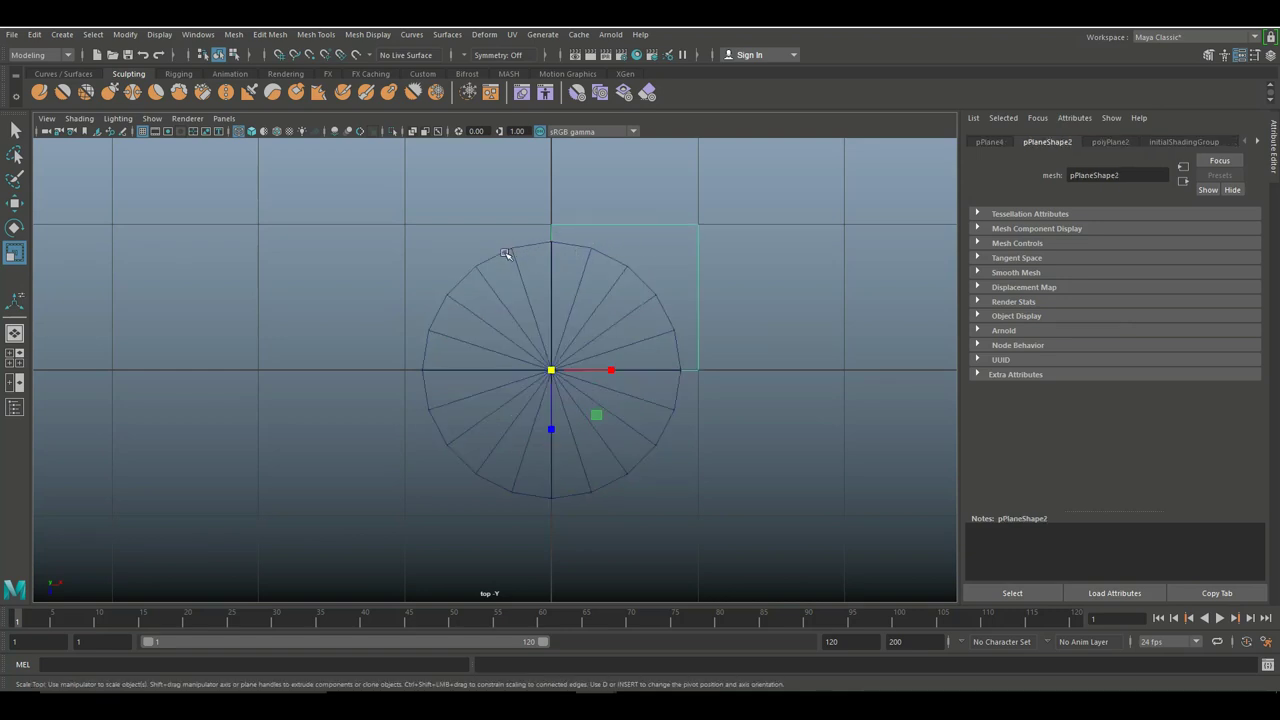
pyautogui.click(506, 254)
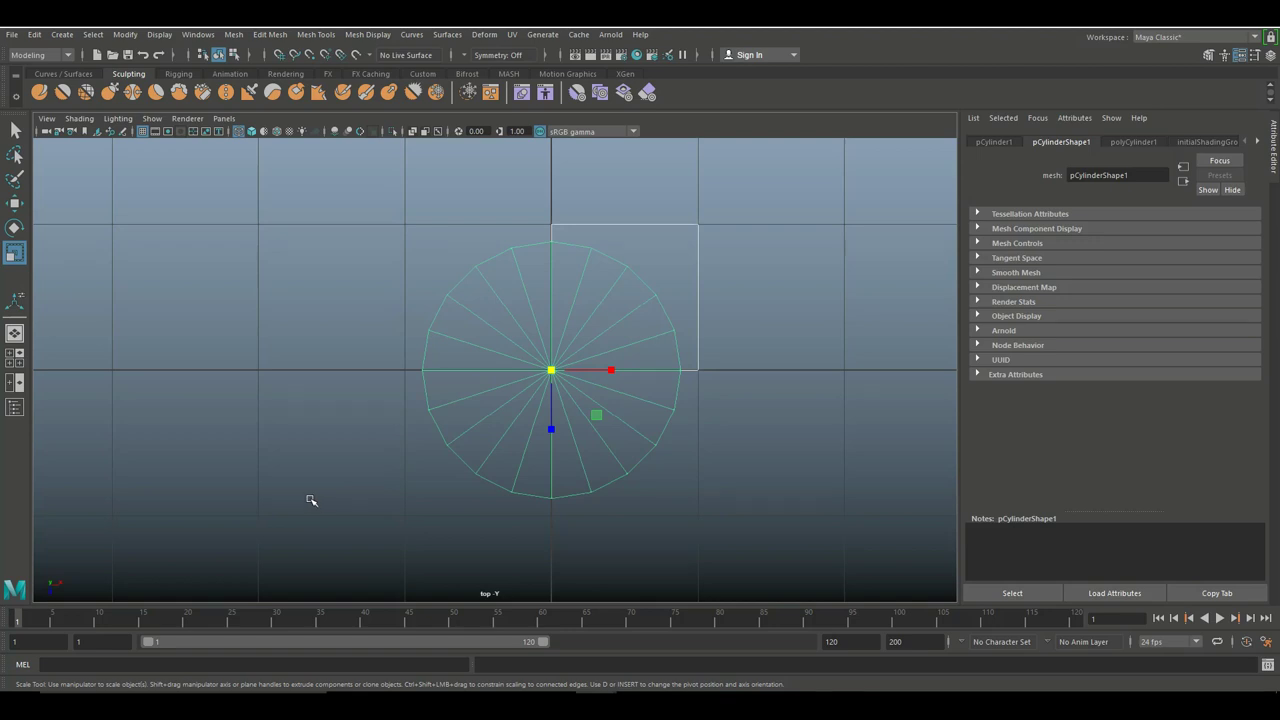
# Begin a Multi-Cut on the plane at the circle's top, anchored on the left edge.
pyautogui.click(670, 226)
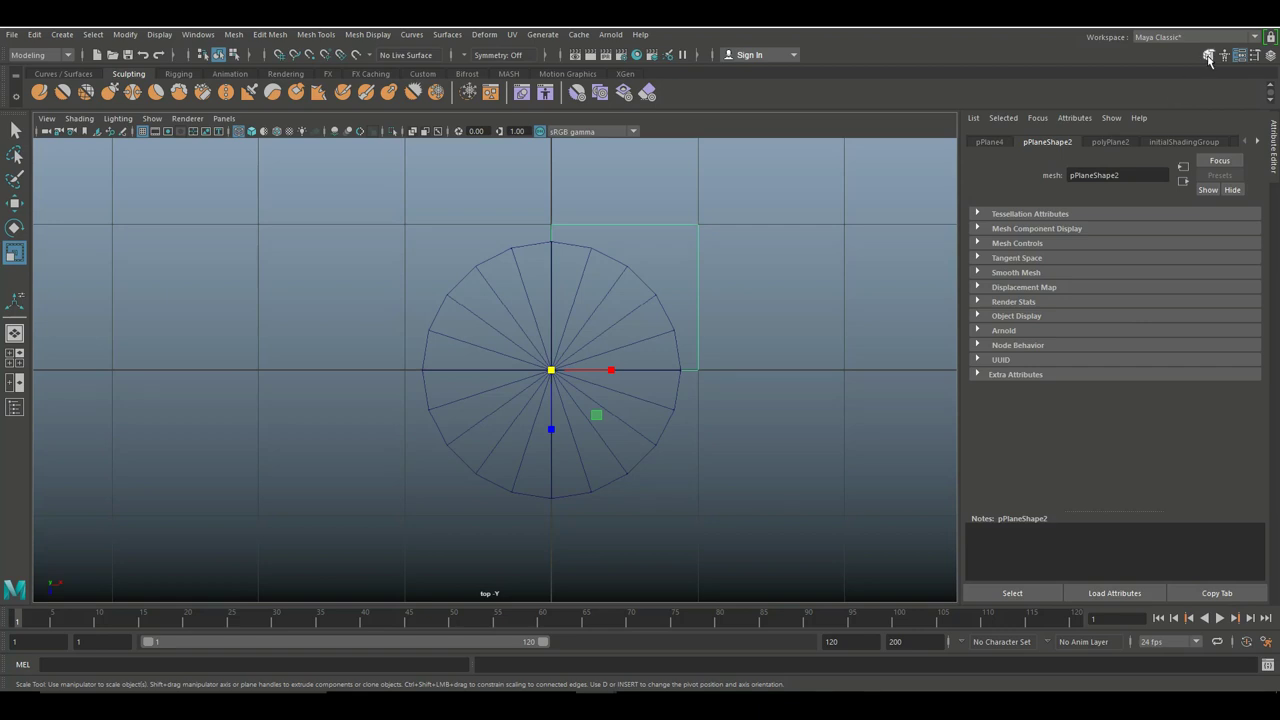
pyautogui.click(1208, 58)
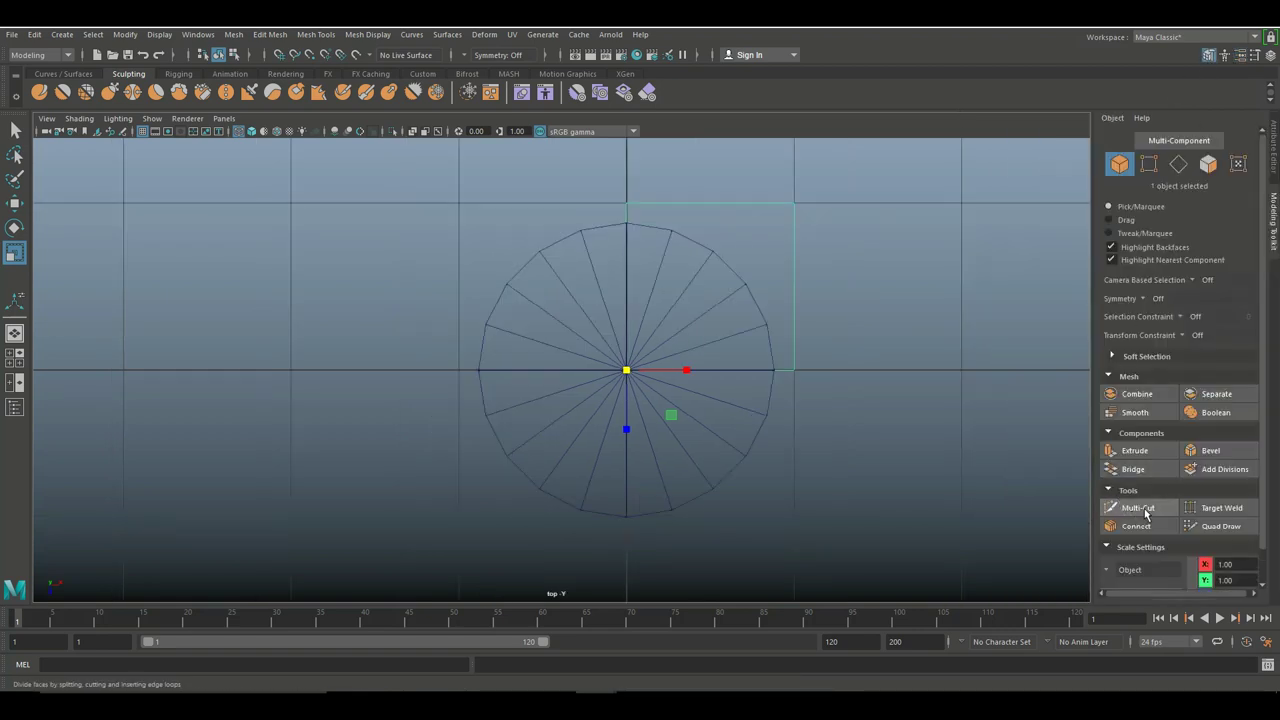
pyautogui.click(1140, 508)
pyautogui.scroll(2, 855, 390)
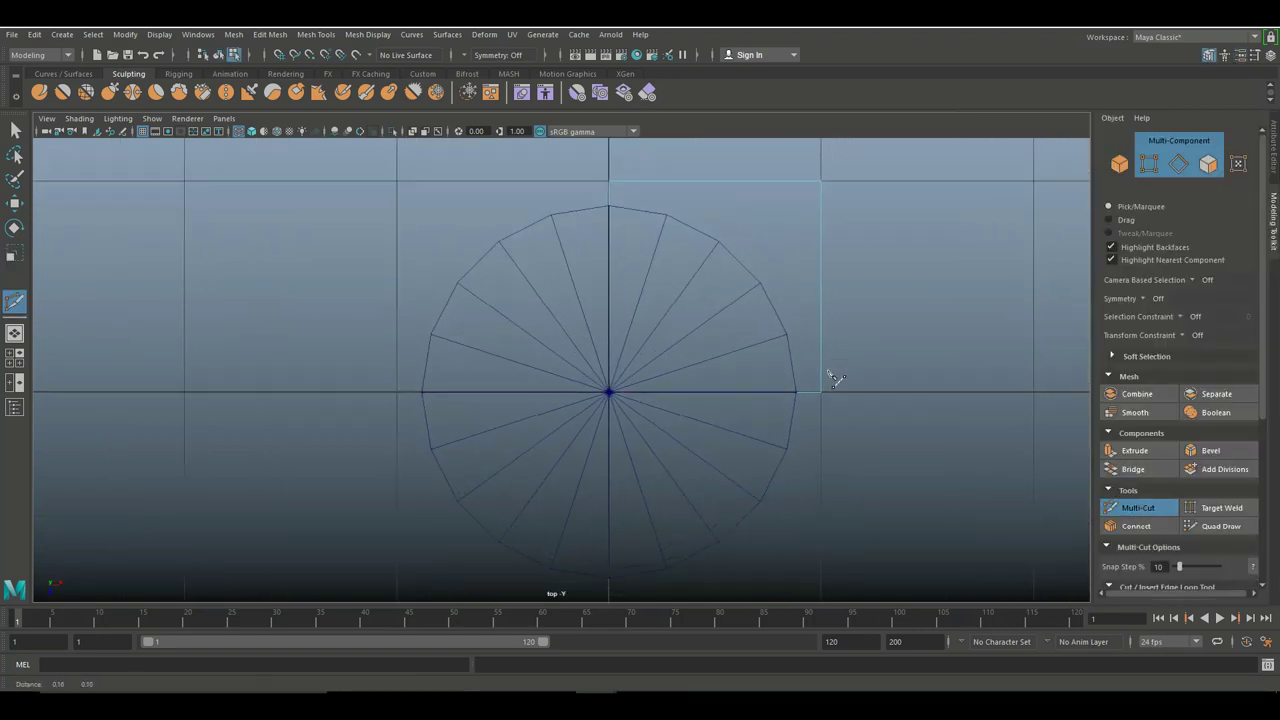
pyautogui.keyDown('alt'); pyautogui.moveTo(835, 378); pyautogui.dragTo(731, 437, button='middle'); pyautogui.keyUp('alt')
pyautogui.click(508, 245)
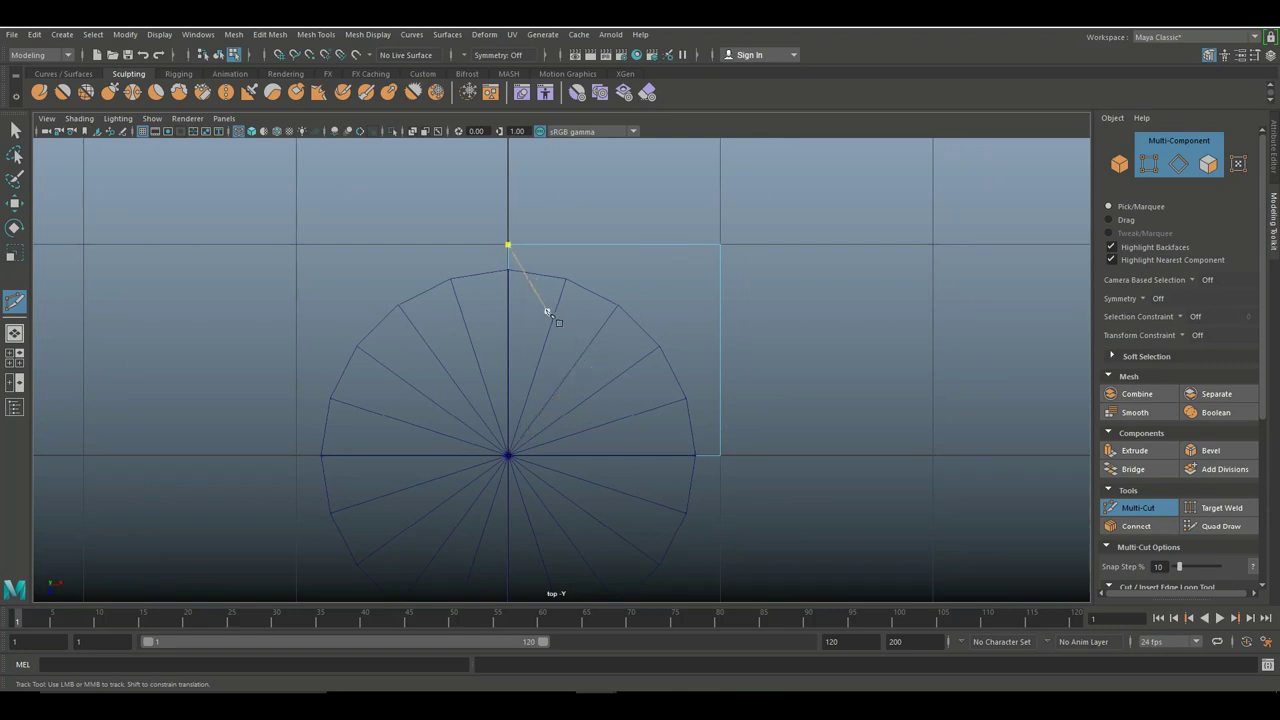
pyautogui.click(508, 264)
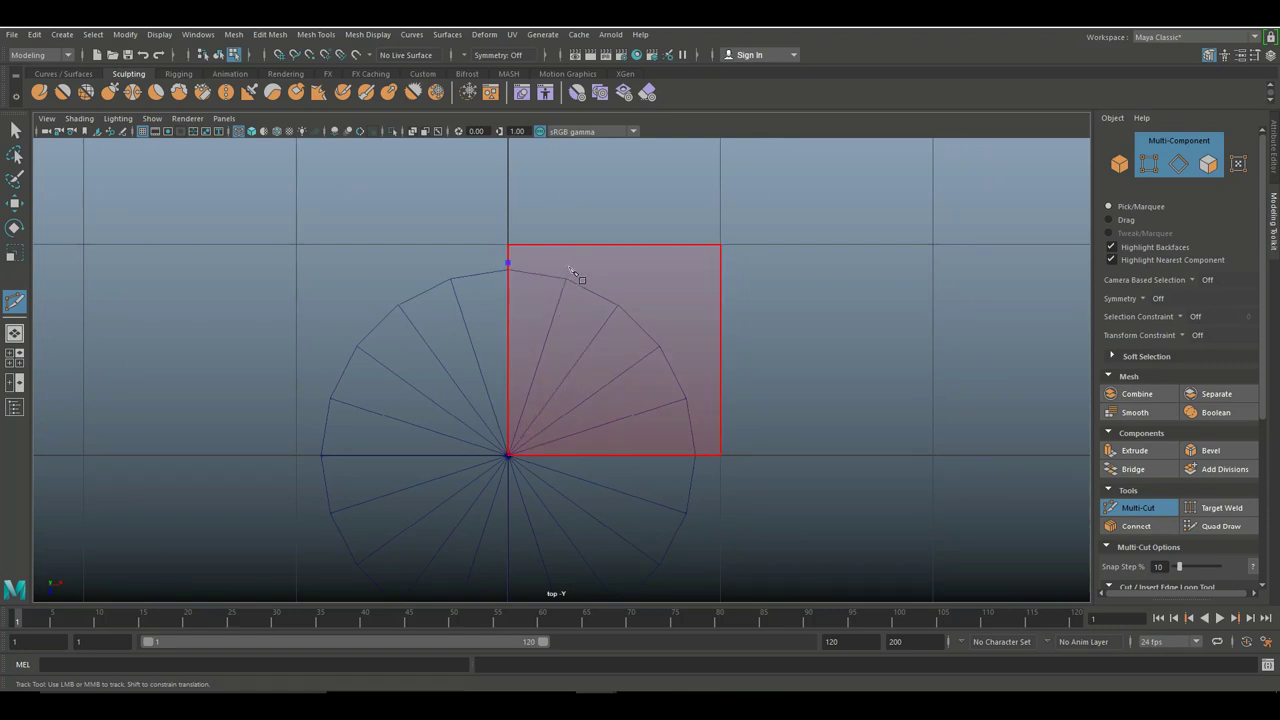
# Trace the cut along the rim down to the plane's bottom edge and commit it.
pyautogui.click(569, 266)
pyautogui.click(626, 293)
pyautogui.click(672, 339)
pyautogui.click(699, 396)
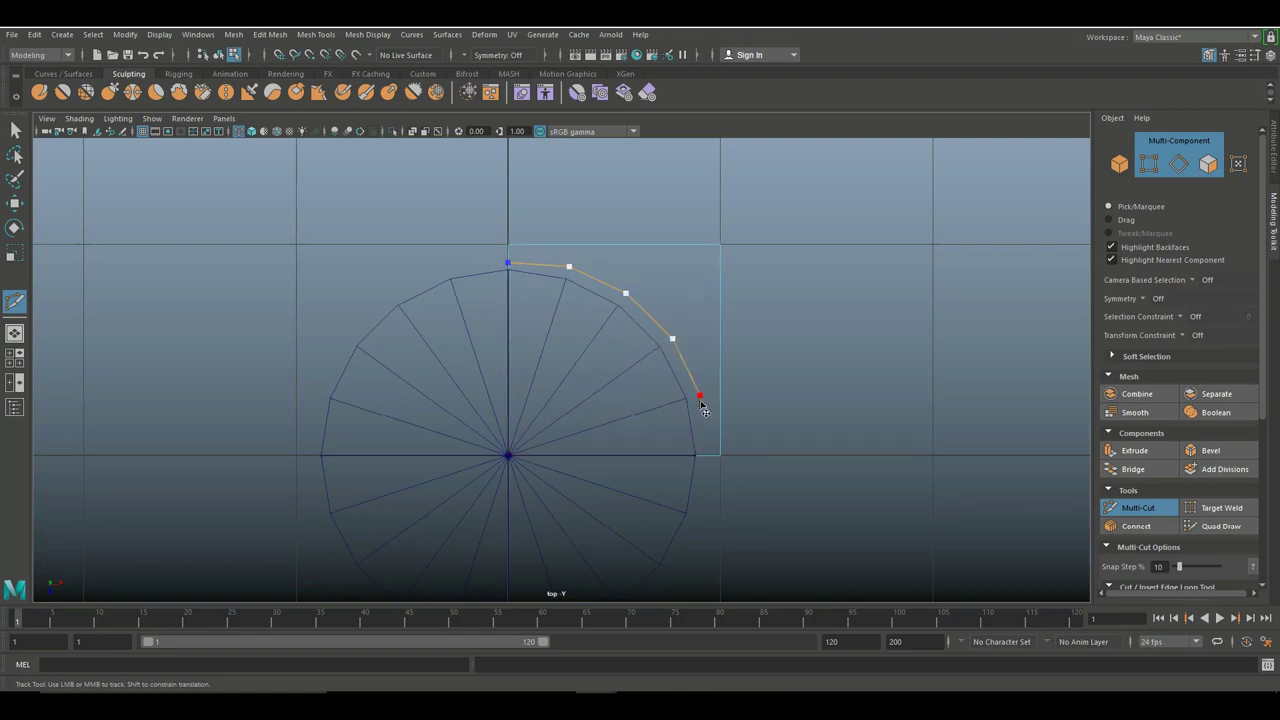
pyautogui.click(706, 456)
pyautogui.press('Return')
pyautogui.press('q')
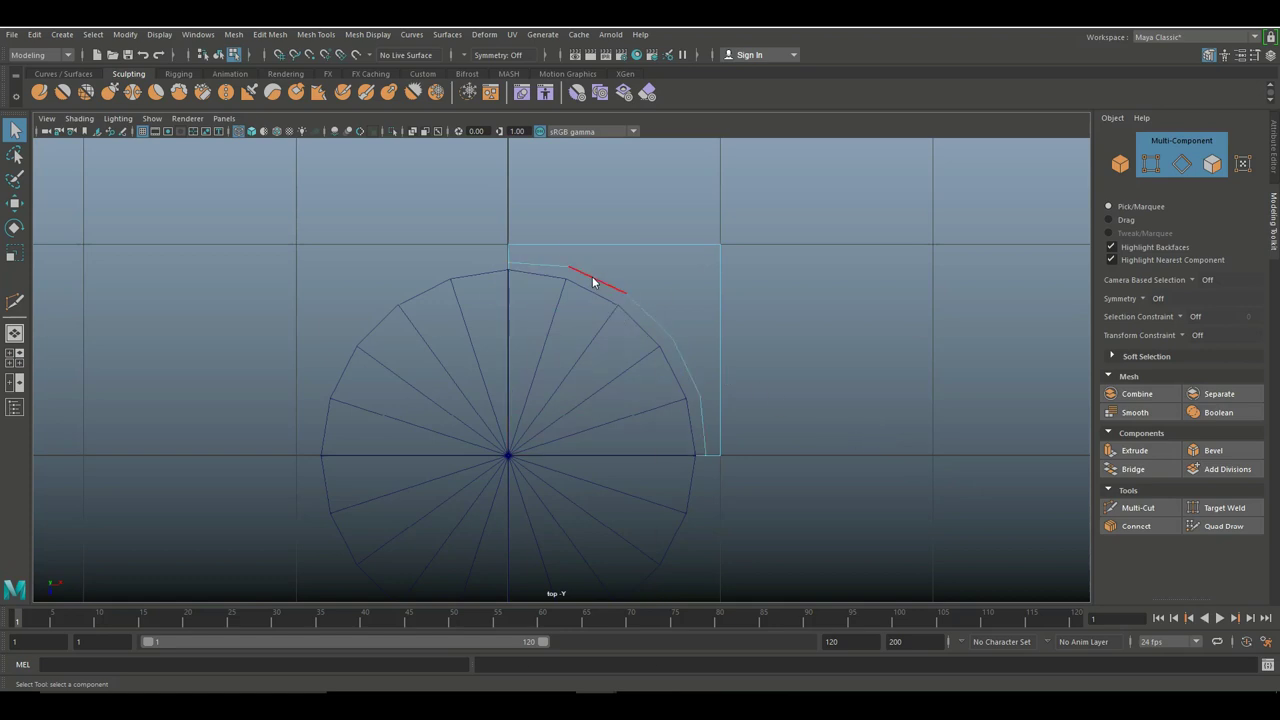
# Move each of the five cut-line vertices onto the cylinder's rim outline.
pyautogui.moveTo(592, 282); pyautogui.dragTo(591, 244, button='right')
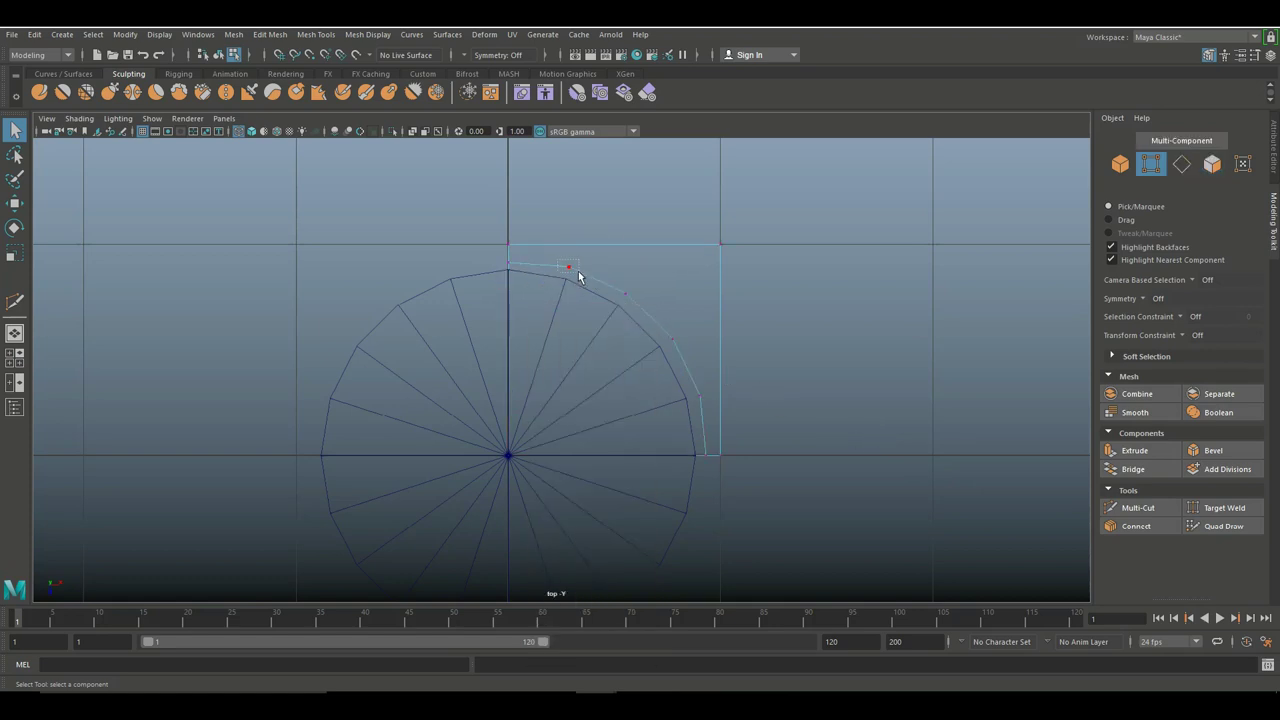
pyautogui.click(578, 276)
pyautogui.press('w')
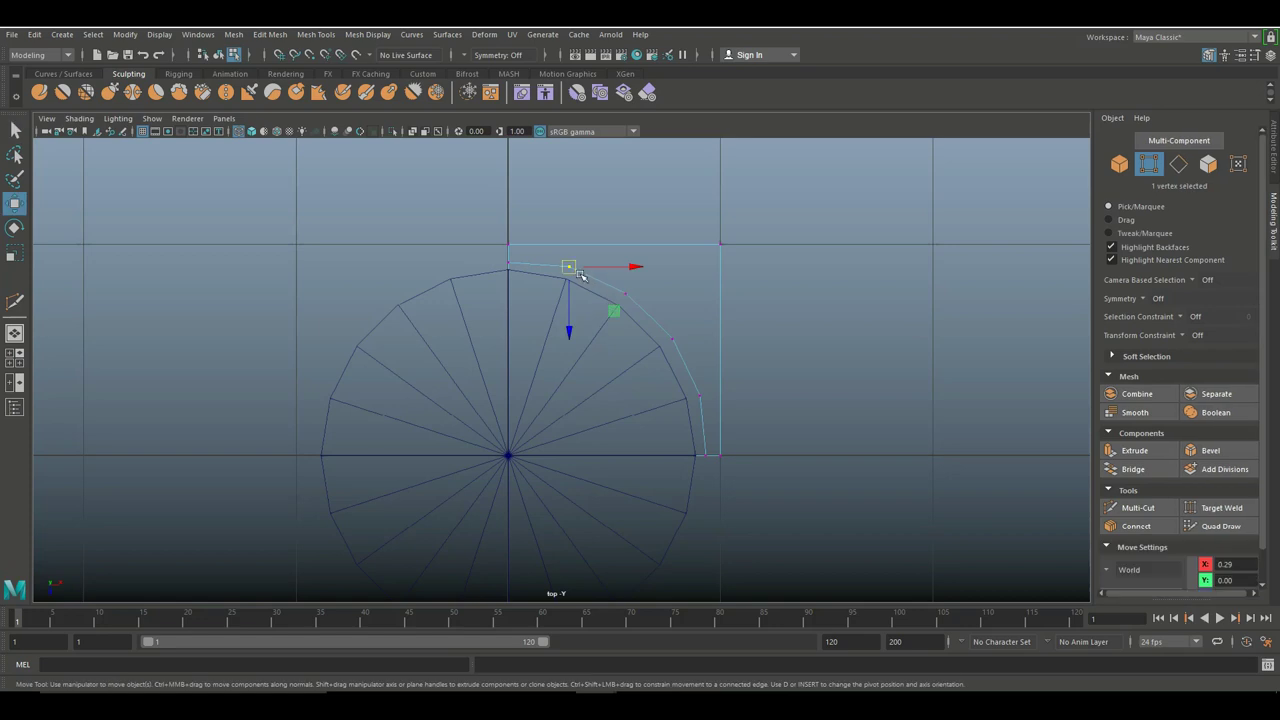
pyautogui.moveTo(568, 268); pyautogui.dragTo(567, 274)
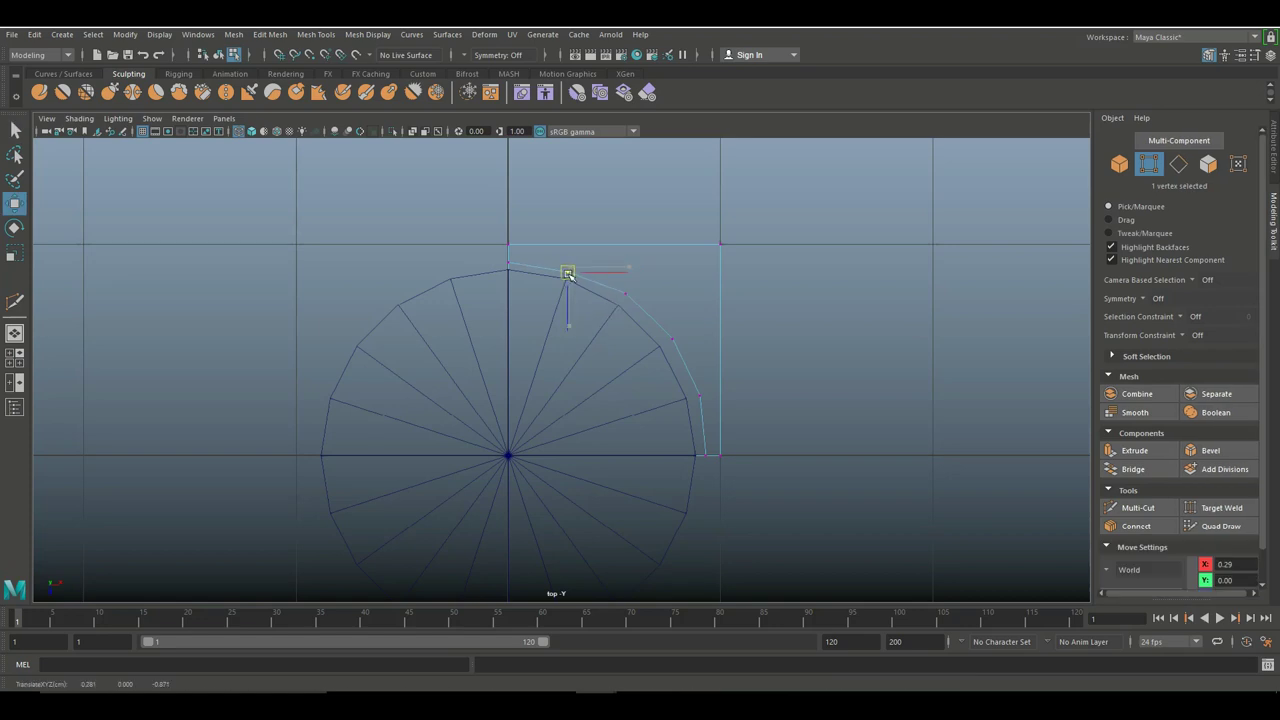
pyautogui.click(626, 295)
pyautogui.moveTo(628, 298); pyautogui.dragTo(623, 299)
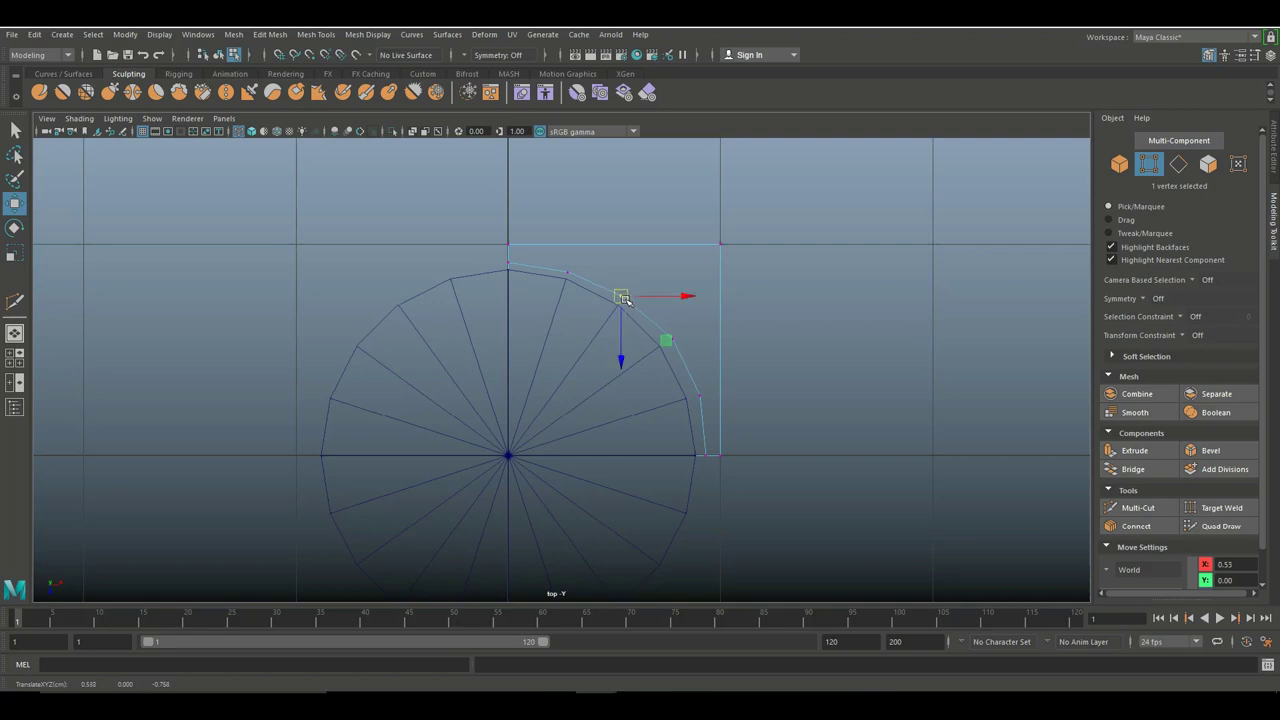
pyautogui.click(667, 340)
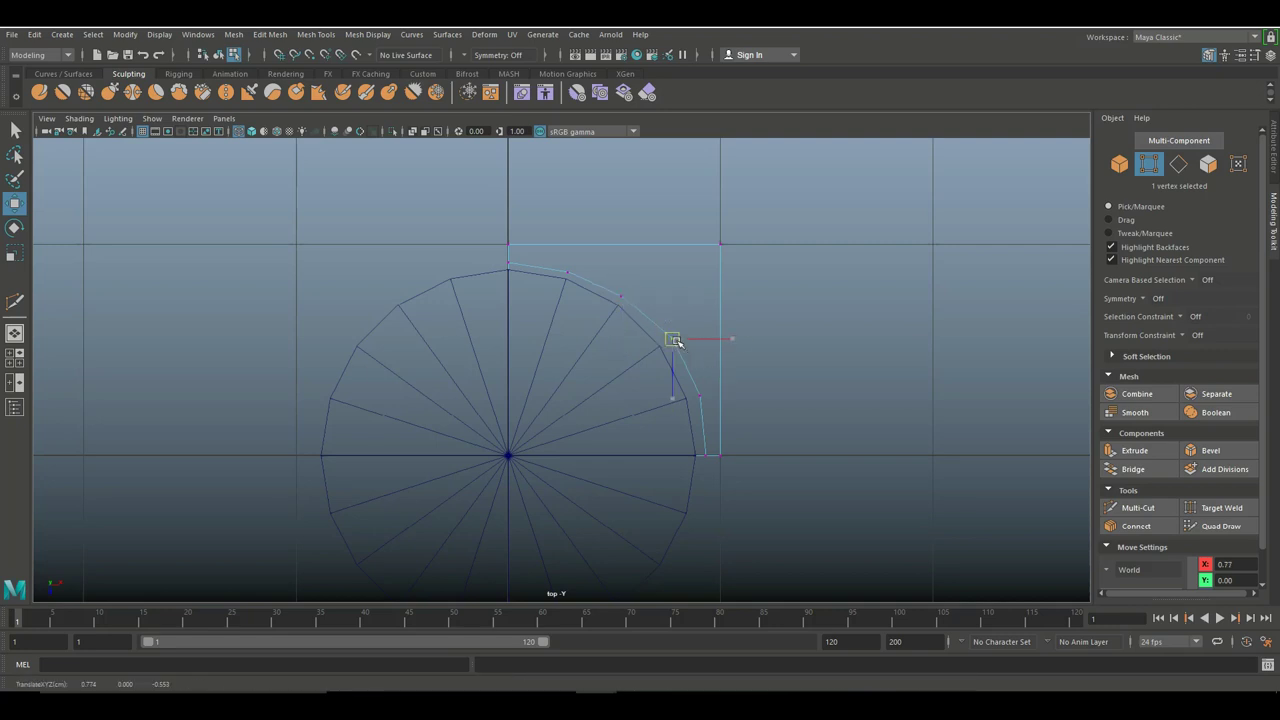
pyautogui.moveTo(670, 342); pyautogui.dragTo(666, 340)
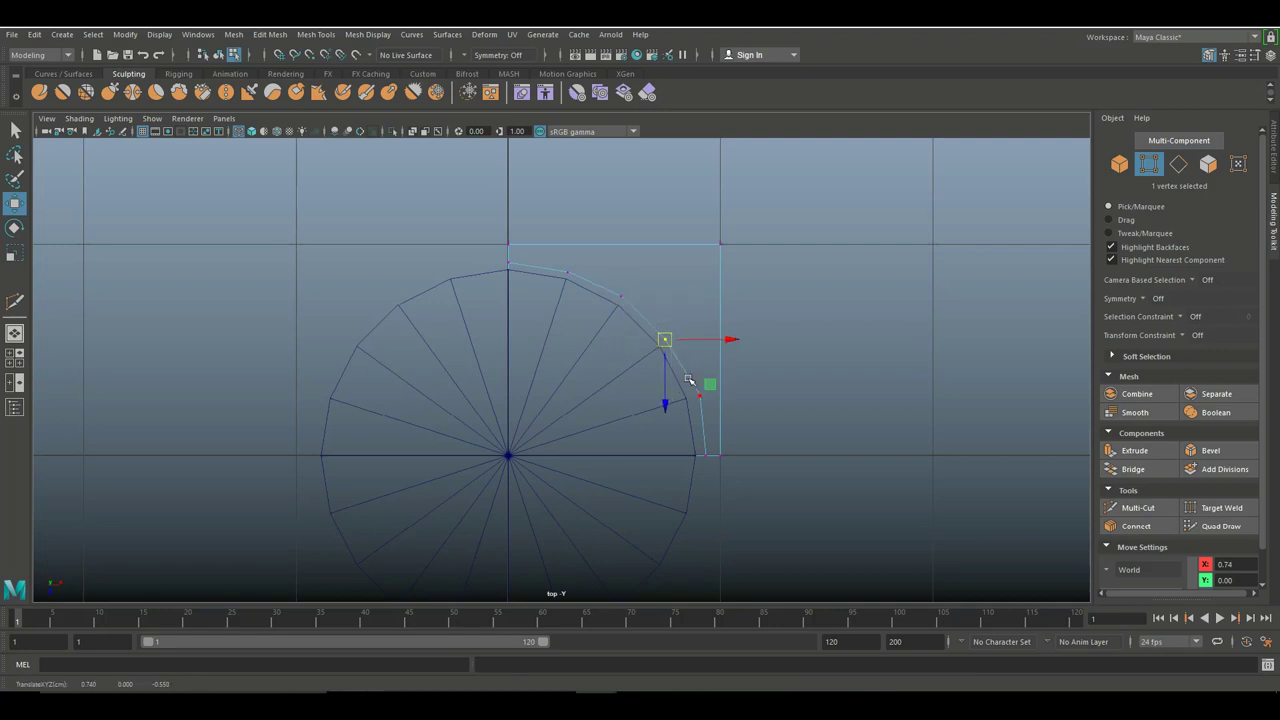
pyautogui.click(699, 396)
pyautogui.moveTo(700, 394); pyautogui.dragTo(694, 397)
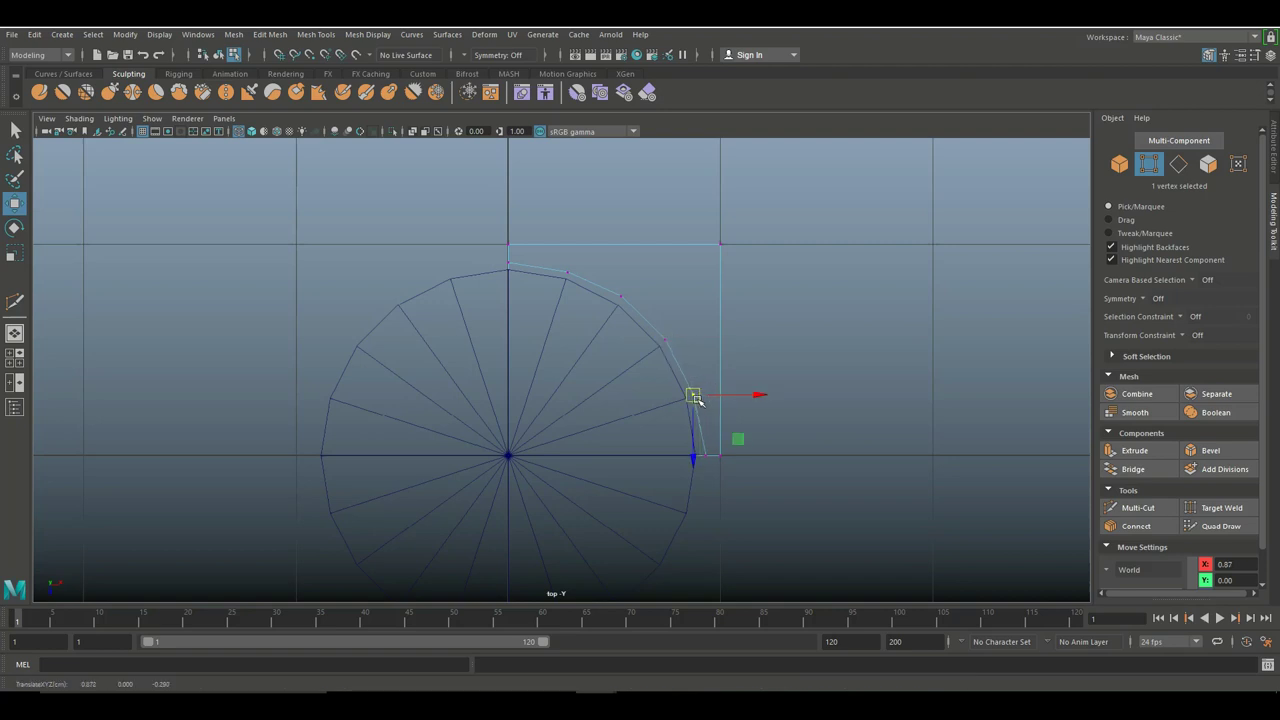
pyautogui.click(704, 455)
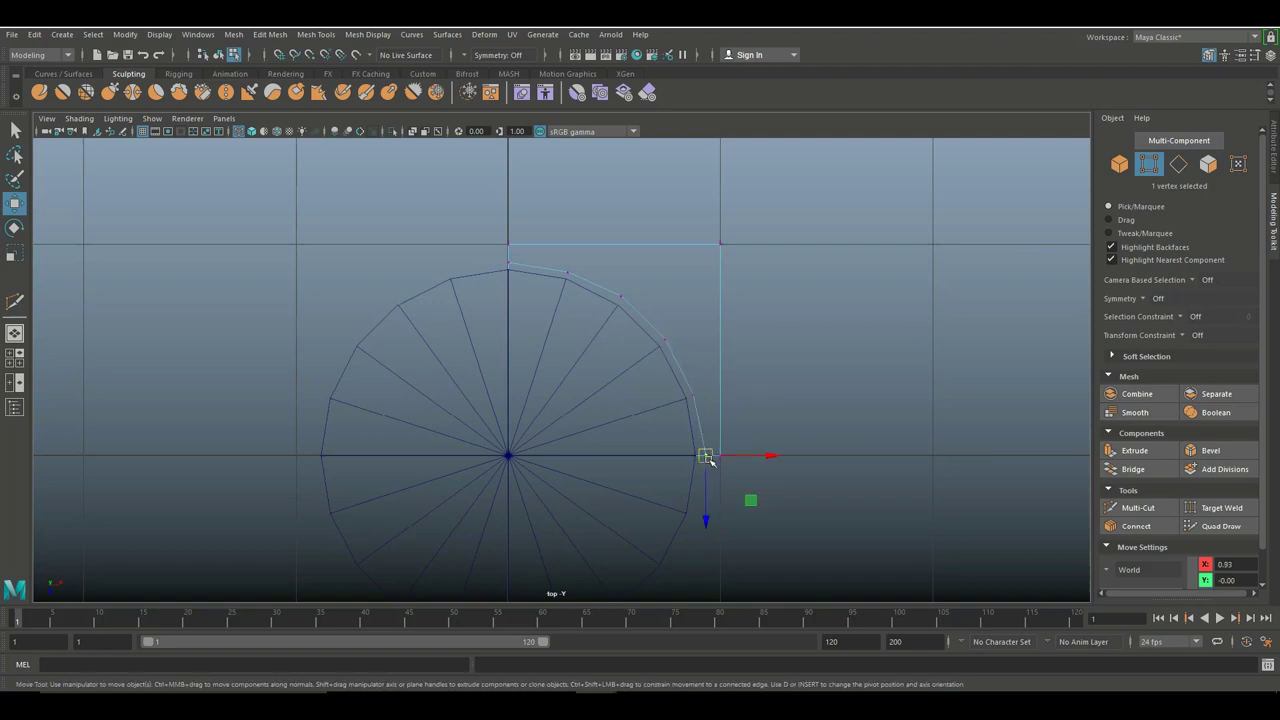
pyautogui.moveTo(707, 455); pyautogui.dragTo(703, 458)
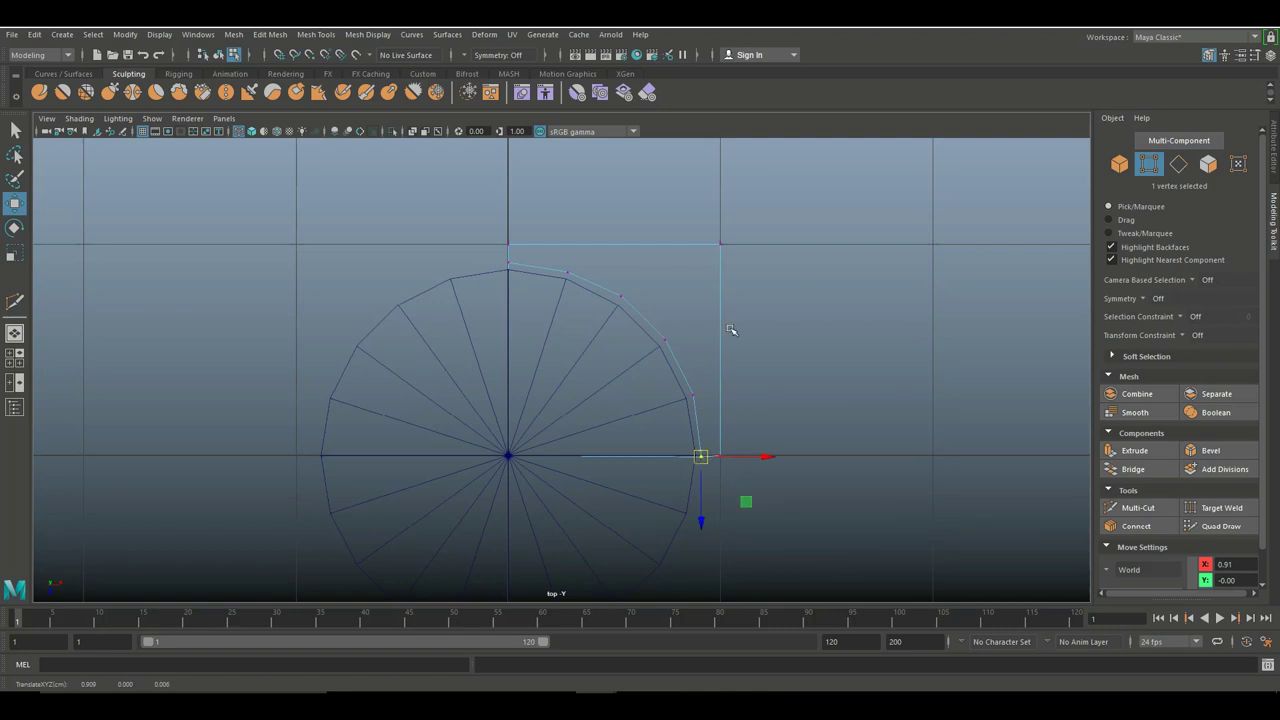
pyautogui.press('q')
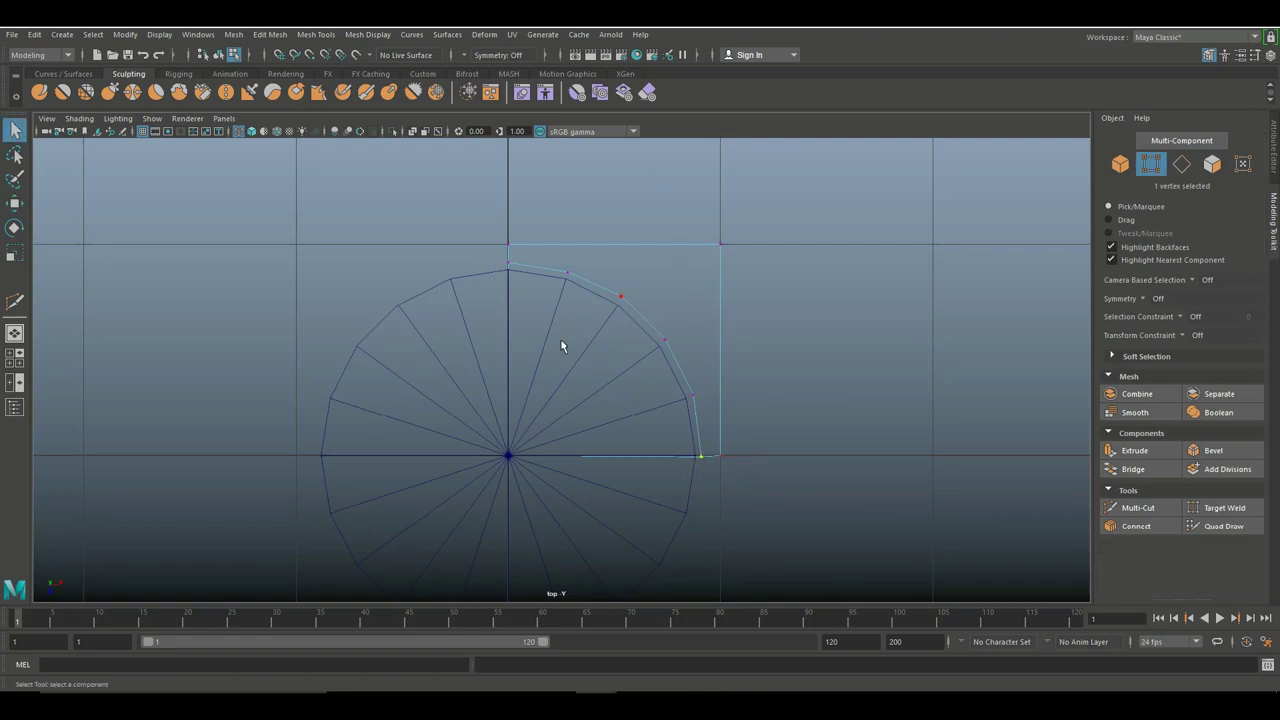
# Delete the cylinder in the perspective view.
pyautogui.click(16, 357)
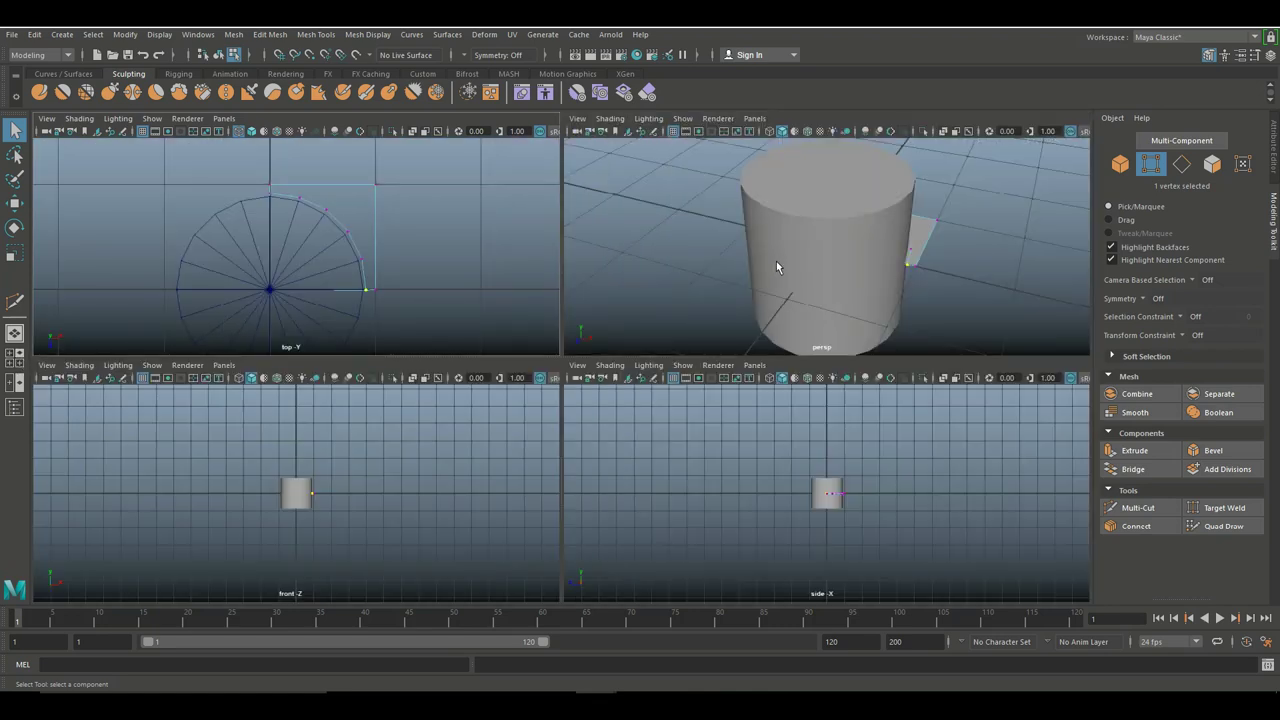
pyautogui.press('space')
pyautogui.moveTo(568, 289); pyautogui.dragTo(632, 267, button='right')
pyautogui.press('Delete')
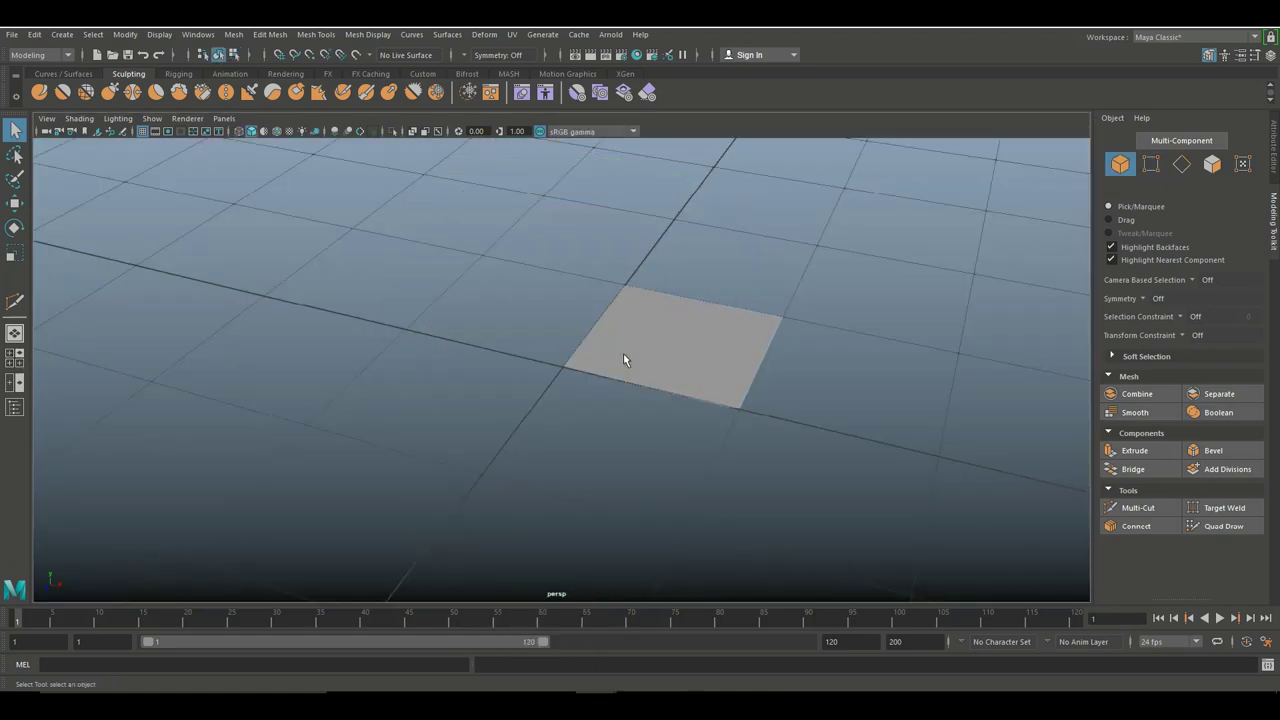
# Delete the plane's quarter-round face, keeping the concave corner piece, and return to object mode.
pyautogui.click(708, 394)
pyautogui.keyDown('alt'); pyautogui.moveTo(707, 394); pyautogui.dragTo(777, 580, button='middle'); pyautogui.keyUp('alt')
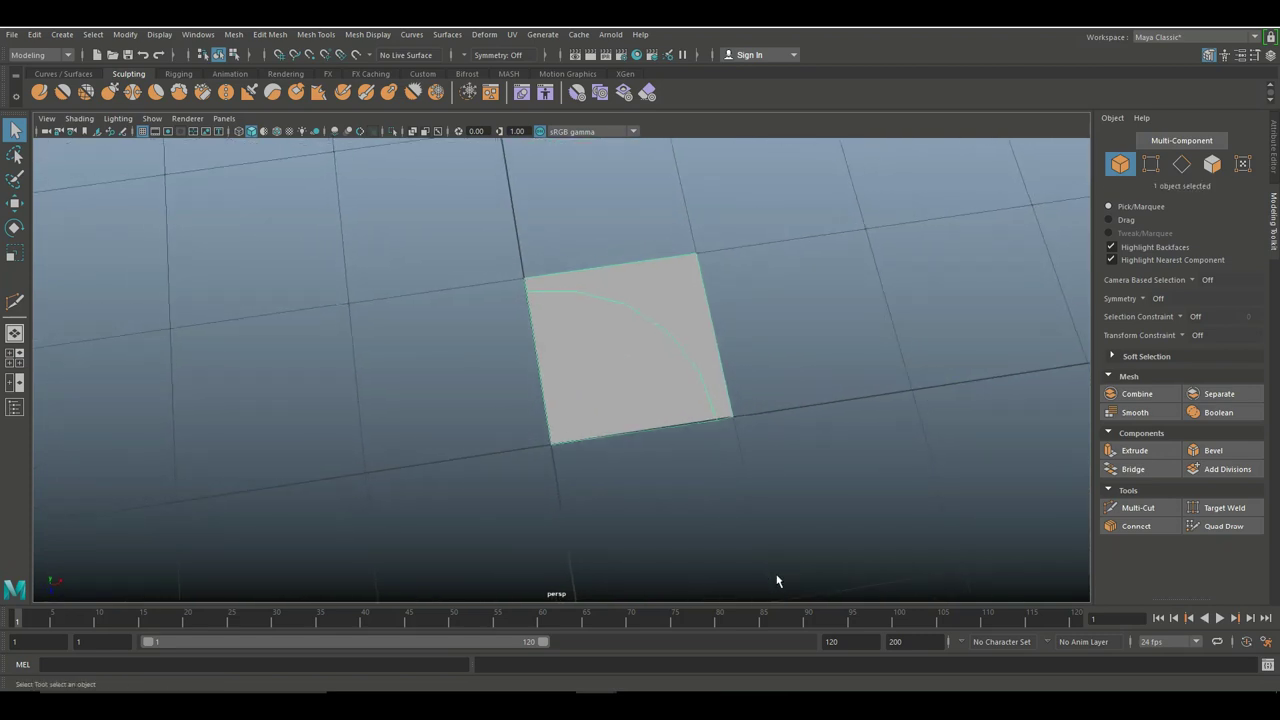
pyautogui.keyDown('alt'); pyautogui.moveTo(691, 492); pyautogui.dragTo(680, 520); pyautogui.keyUp('alt')
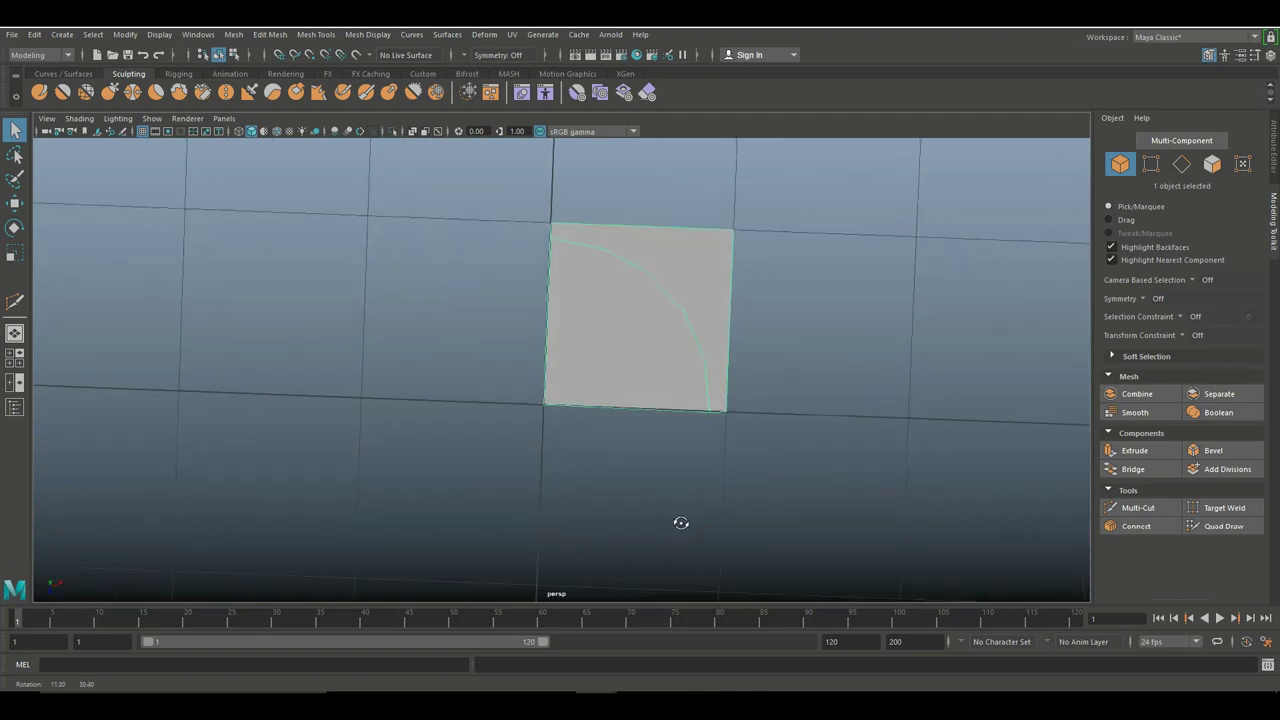
pyautogui.moveTo(613, 351); pyautogui.dragTo(616, 369, button='right')
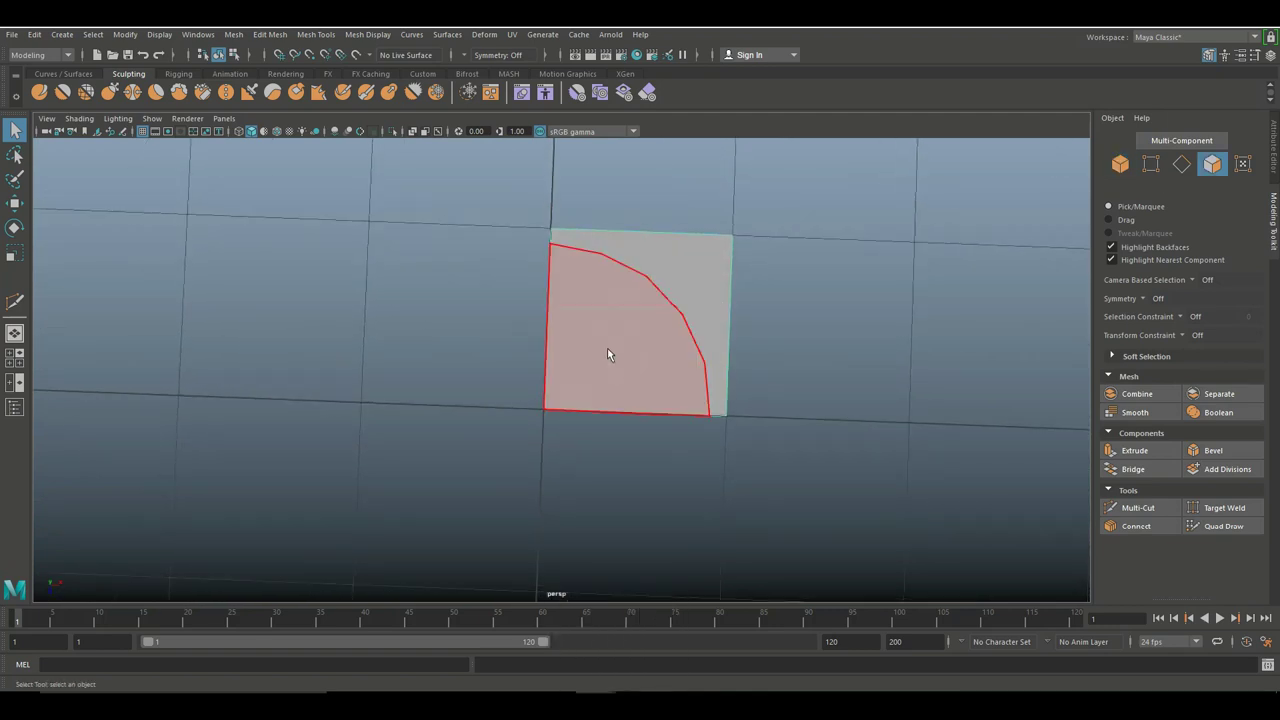
pyautogui.click(607, 352)
pyautogui.press('Delete')
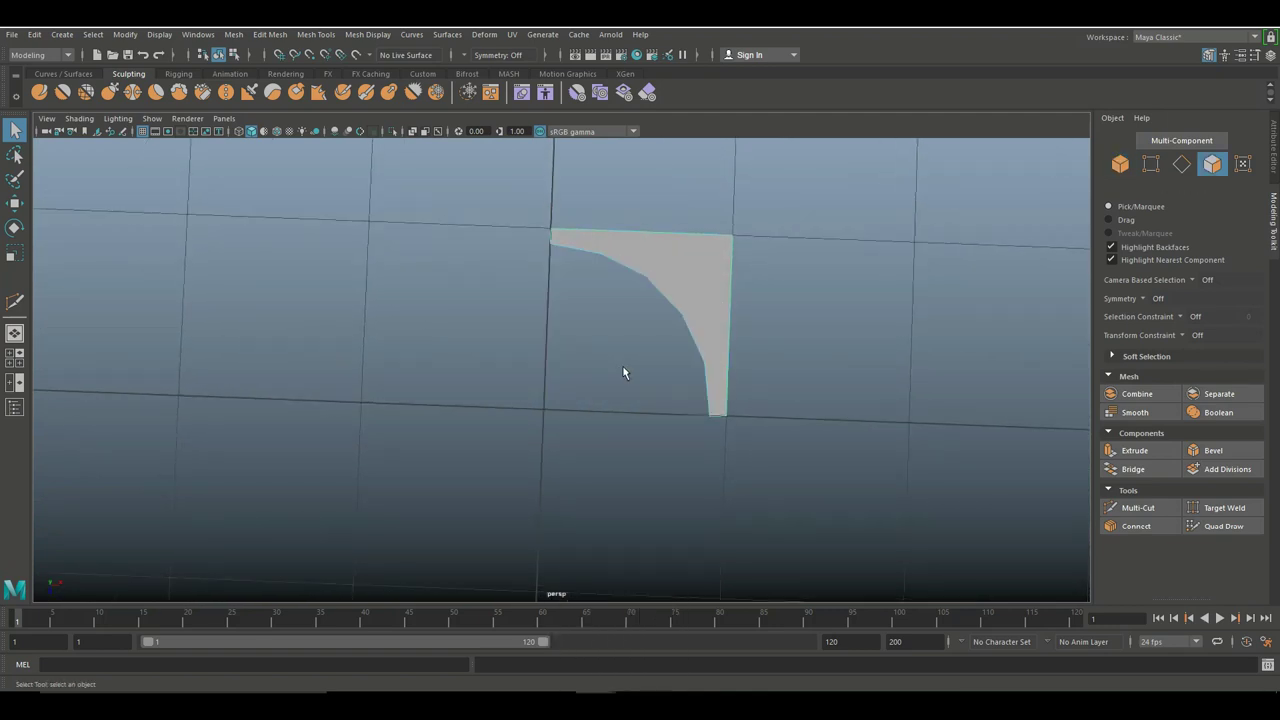
pyautogui.keyDown('alt'); pyautogui.moveTo(622, 372); pyautogui.dragTo(674, 371); pyautogui.keyUp('alt')
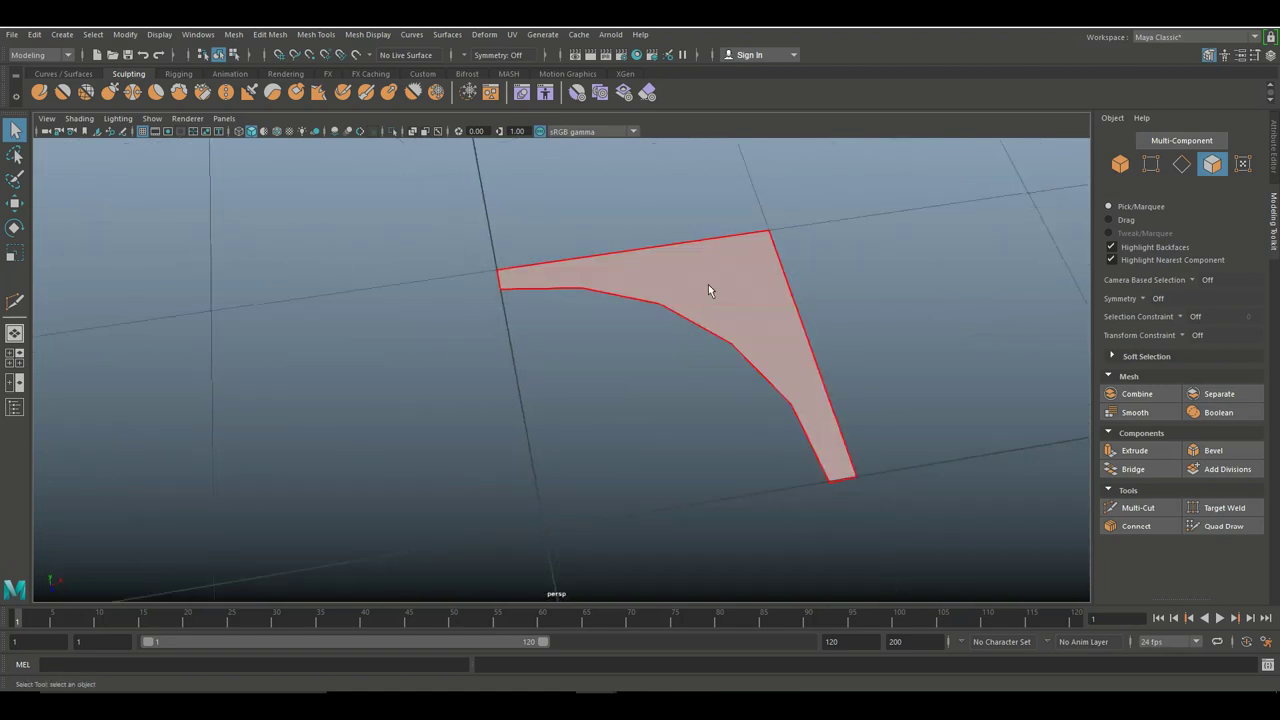
pyautogui.moveTo(708, 290); pyautogui.dragTo(765, 268, button='right')
pyautogui.moveTo(615, 447)
pyautogui.keyDown('alt'); pyautogui.mouseDown()
pyautogui.moveTo(614, 397)
pyautogui.moveTo(614, 451)
pyautogui.mouseUp(); pyautogui.keyUp('alt')
pyautogui.keyDown('alt'); pyautogui.moveTo(614, 451); pyautogui.dragTo(501, 481, button='middle'); pyautogui.keyUp('alt')
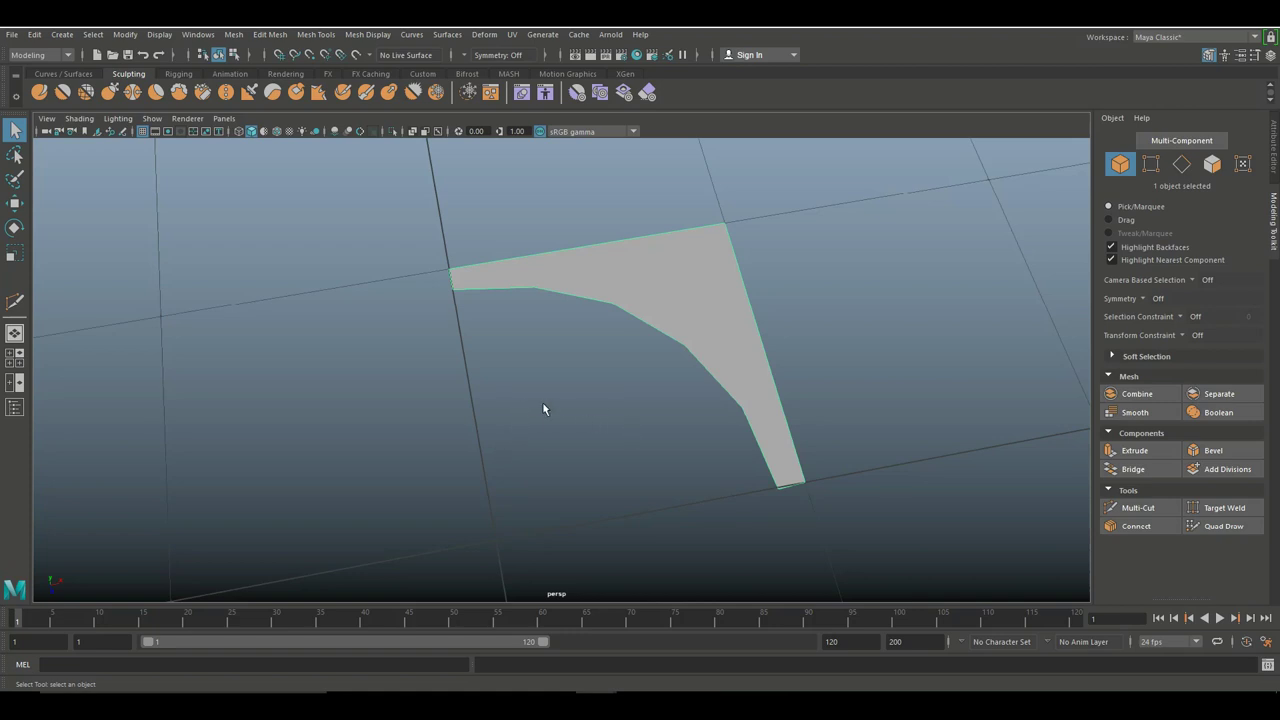
pyautogui.keyDown('alt'); pyautogui.moveTo(447, 355); pyautogui.dragTo(394, 386); pyautogui.keyUp('alt')
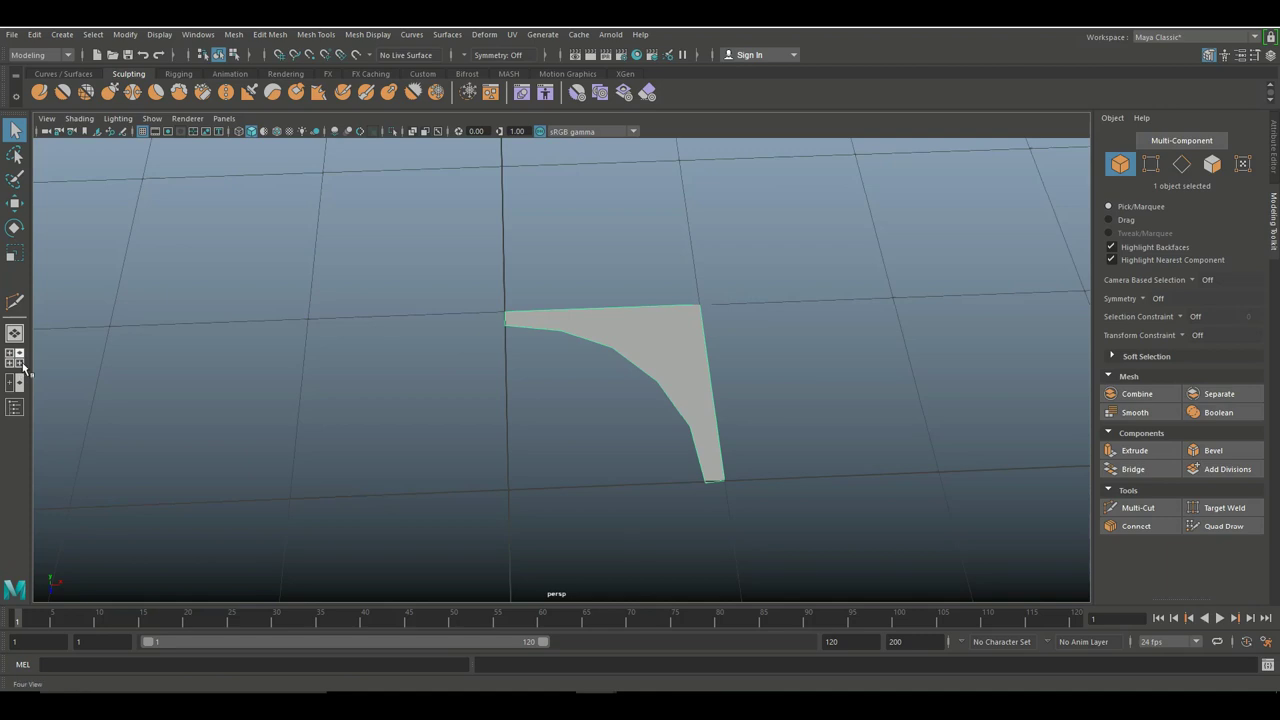
# In the top view, cut two edges from the curved edge up to the top edge.
pyautogui.click(15, 368)
pyautogui.press('space')
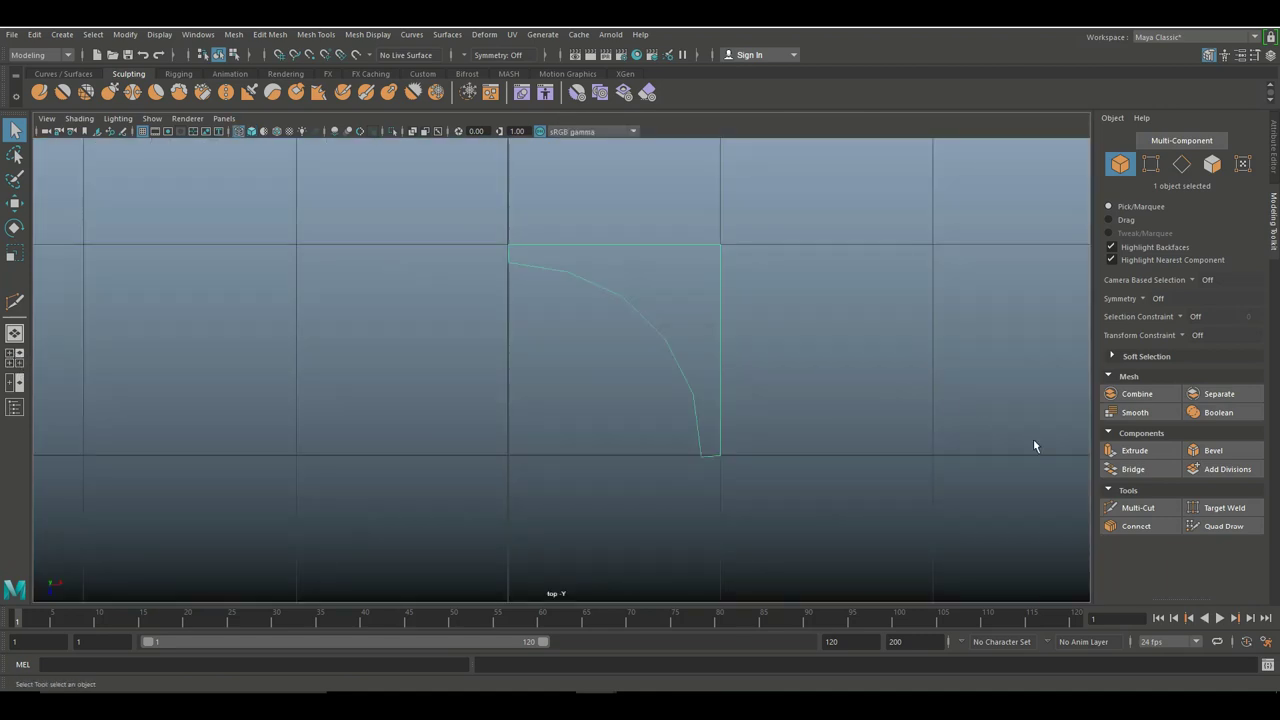
pyautogui.click(1137, 508)
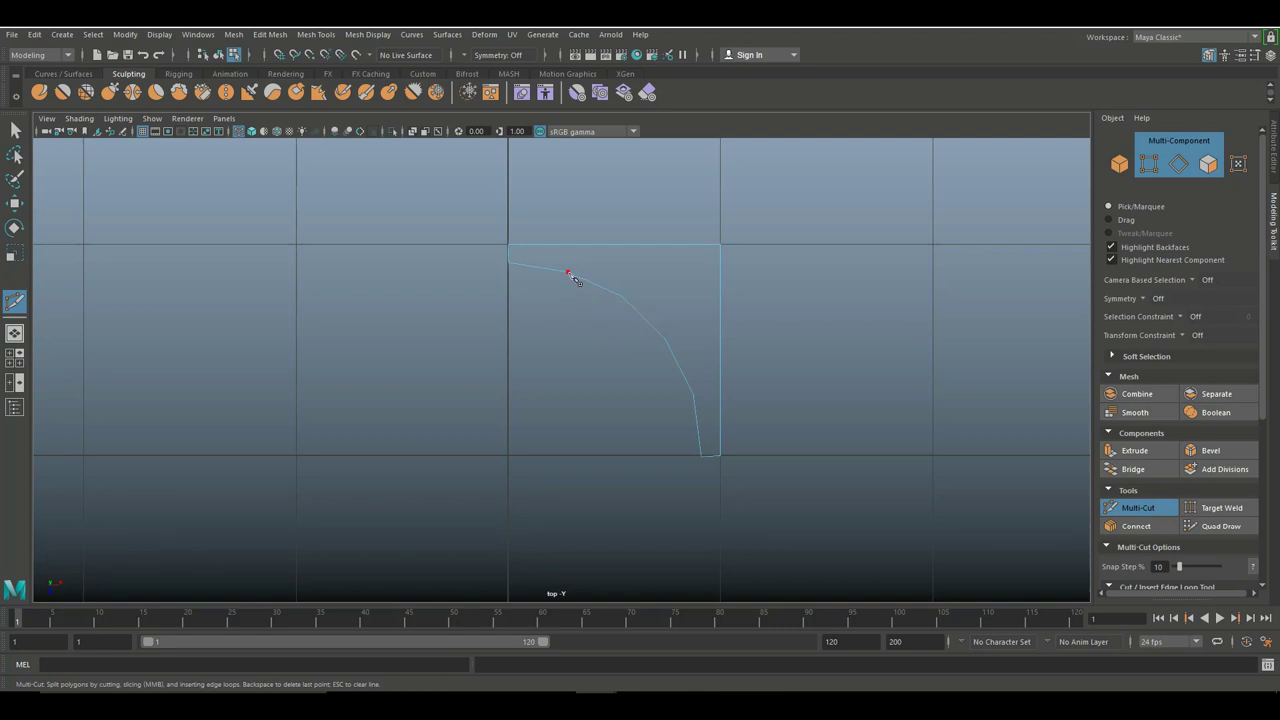
pyautogui.click(568, 272)
pyautogui.click(568, 245)
pyautogui.press('Return')
pyautogui.click(621, 297)
pyautogui.click(622, 246)
pyautogui.press('Return')
# Cut two horizontal edges to the right edge and a diagonal to the top-right corner.
pyautogui.click(665, 340)
pyautogui.click(721, 340)
pyautogui.press('Return')
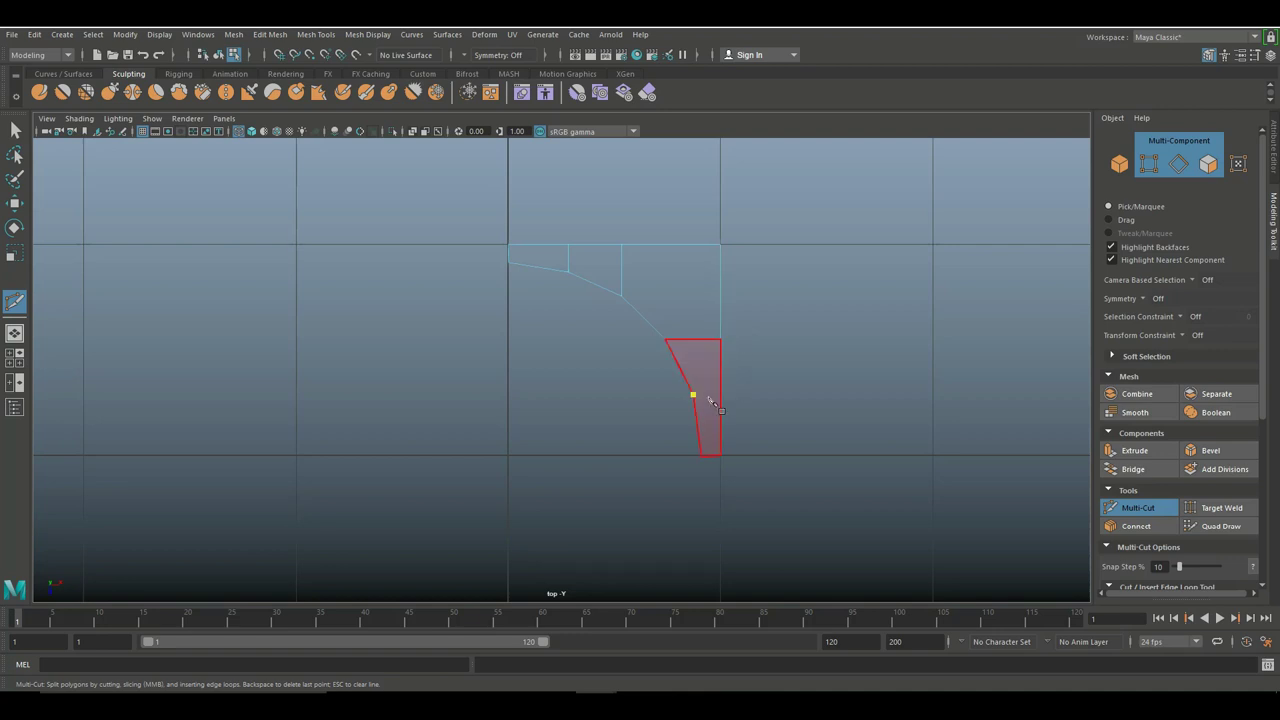
pyautogui.click(693, 395)
pyautogui.click(721, 395)
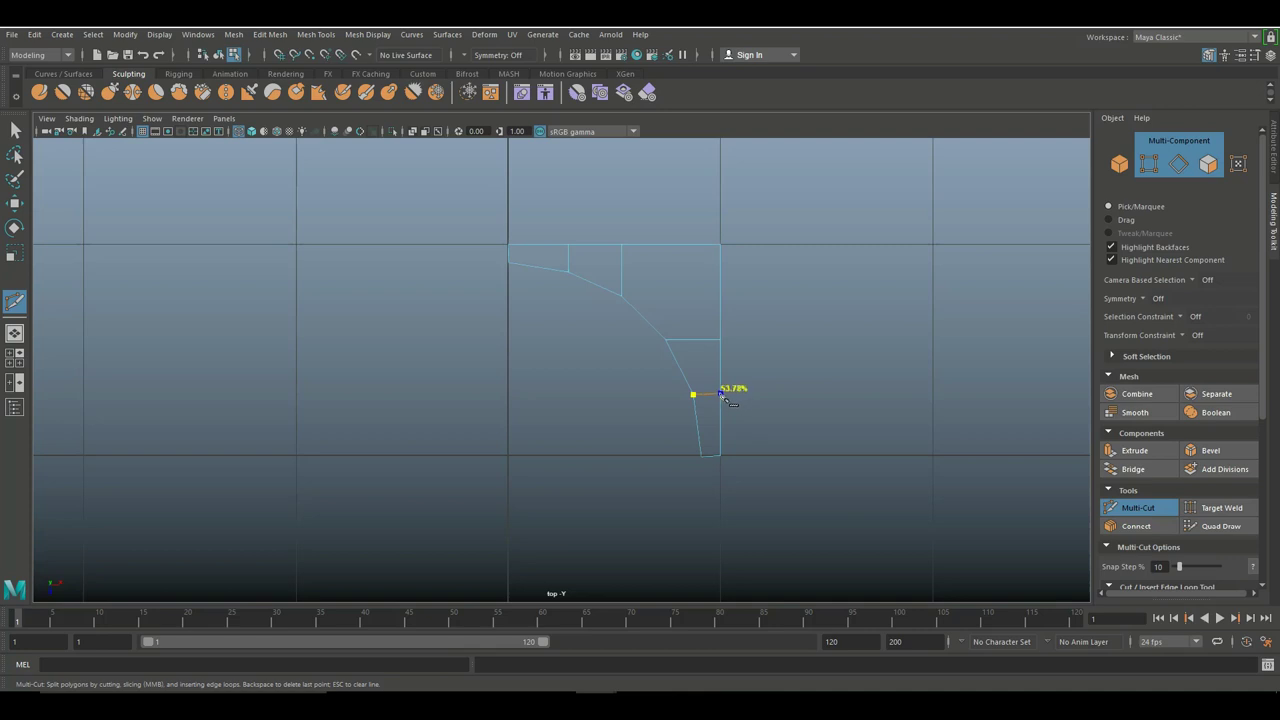
pyautogui.press('Return')
pyautogui.click(644, 319)
pyautogui.click(720, 245)
pyautogui.press('Return')
# Exit Multi-Cut and select the half-arch mesh in object mode.
pyautogui.press('q')
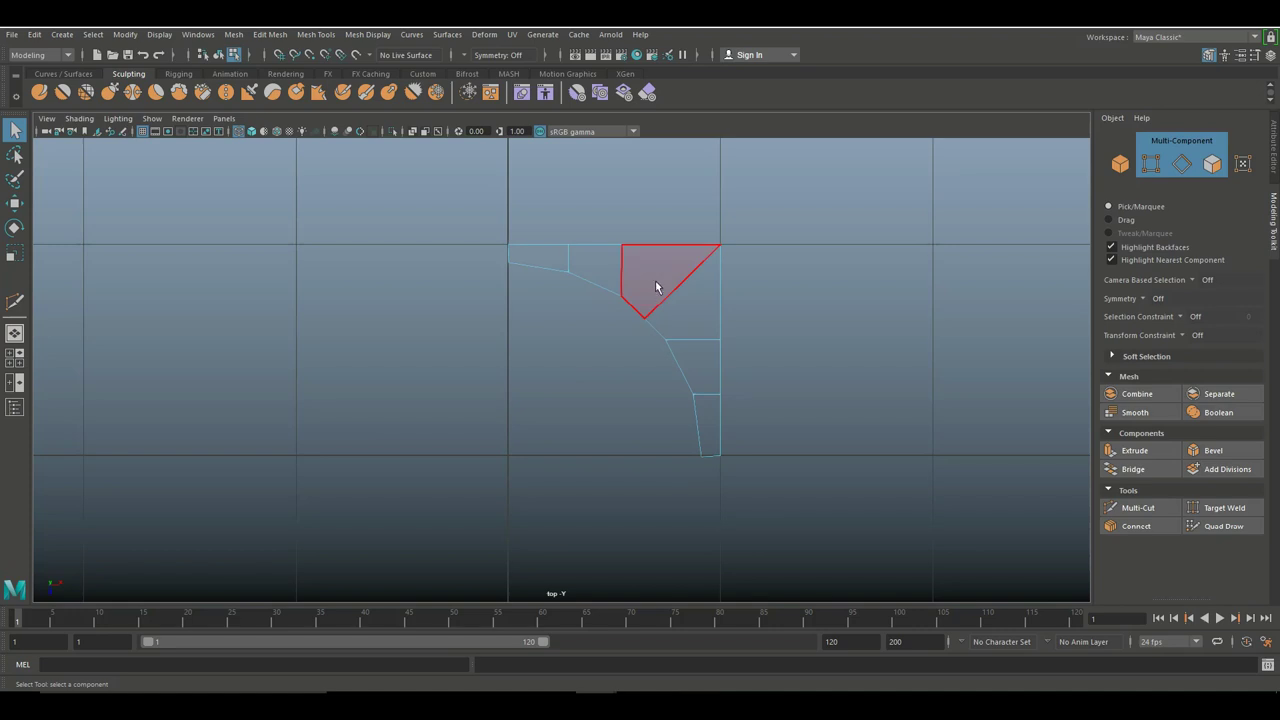
pyautogui.moveTo(656, 287); pyautogui.dragTo(711, 260, button='right')
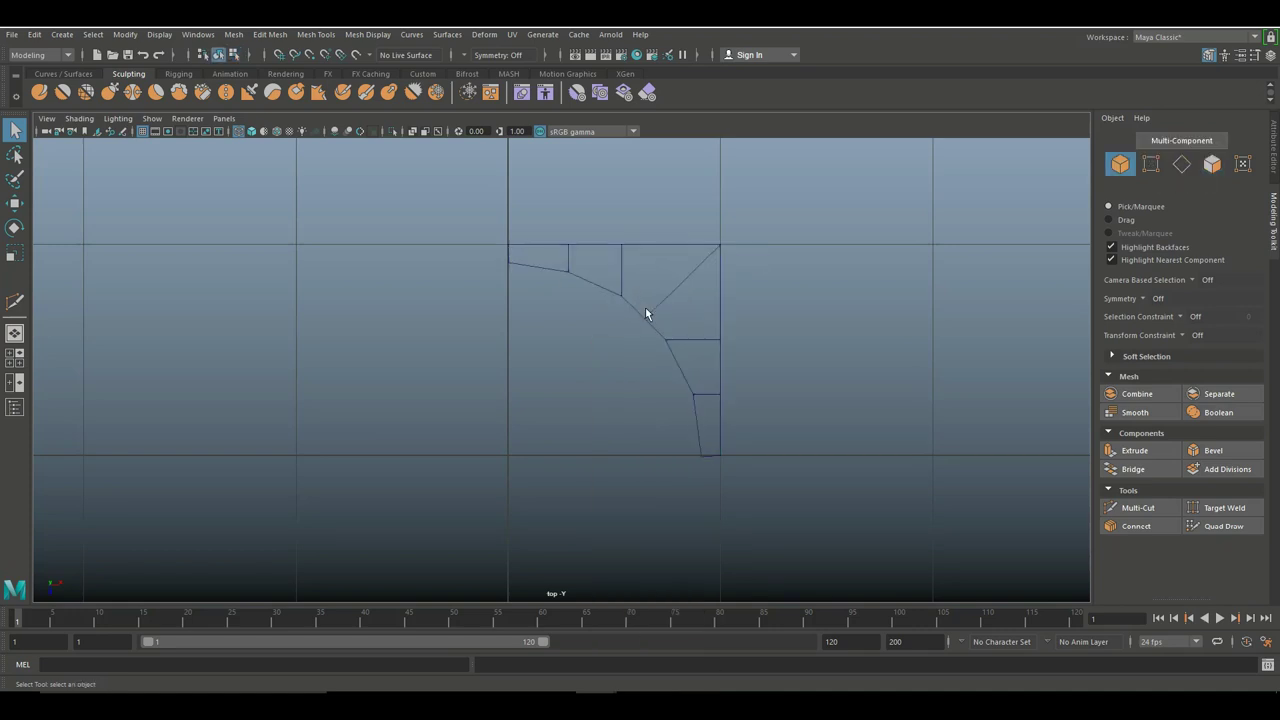
pyautogui.click(638, 339)
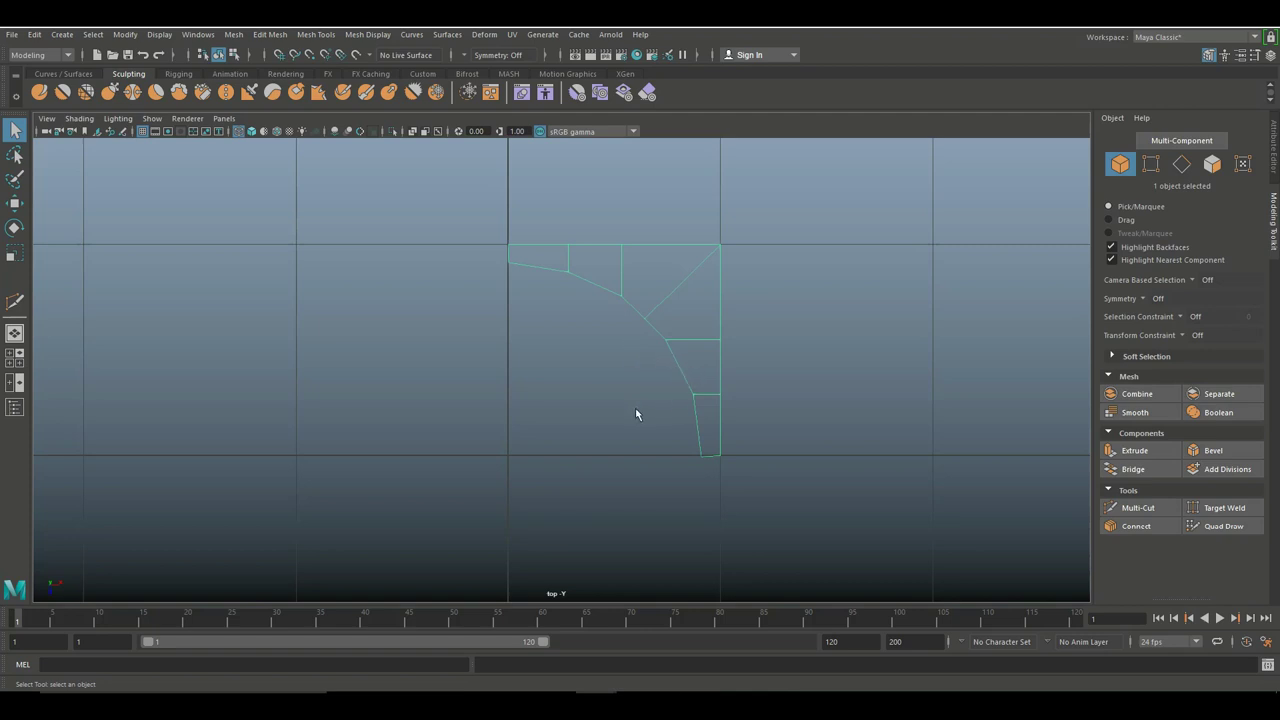
pyautogui.press('w')
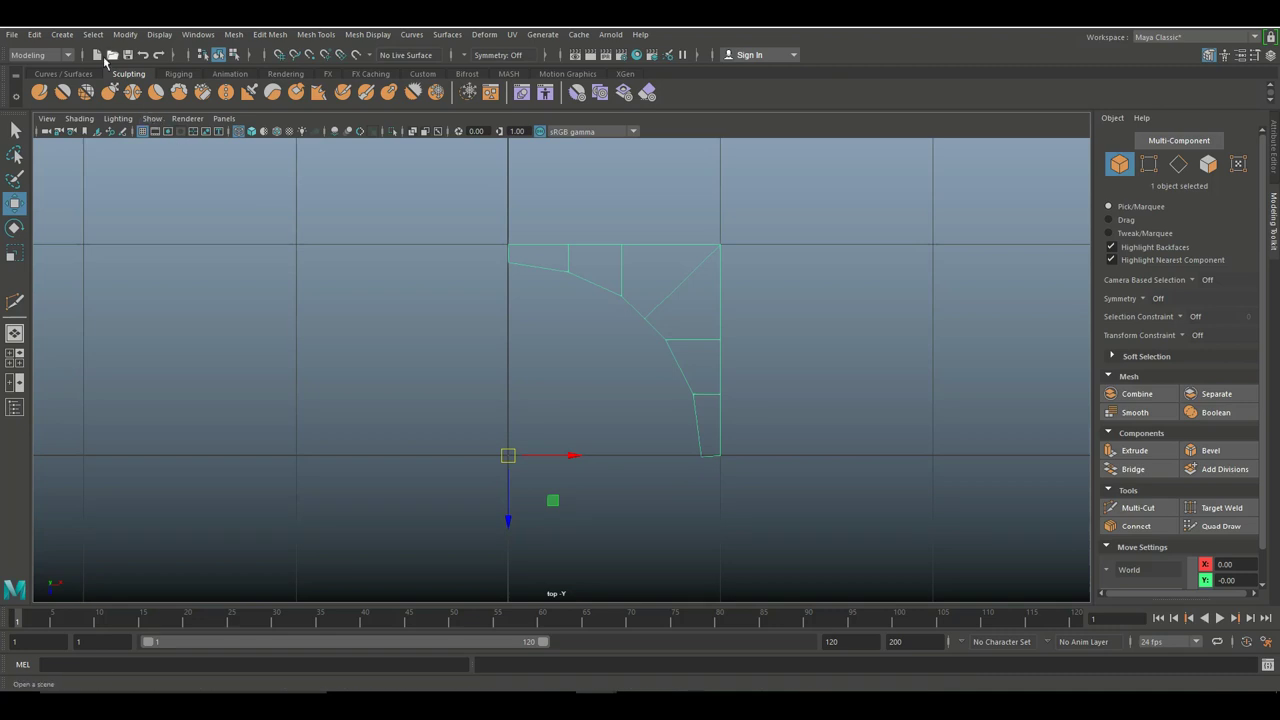
# Duplicate Special the half-arch as an instance with Scale X -1, after resetting settings.
pyautogui.click(35, 35)
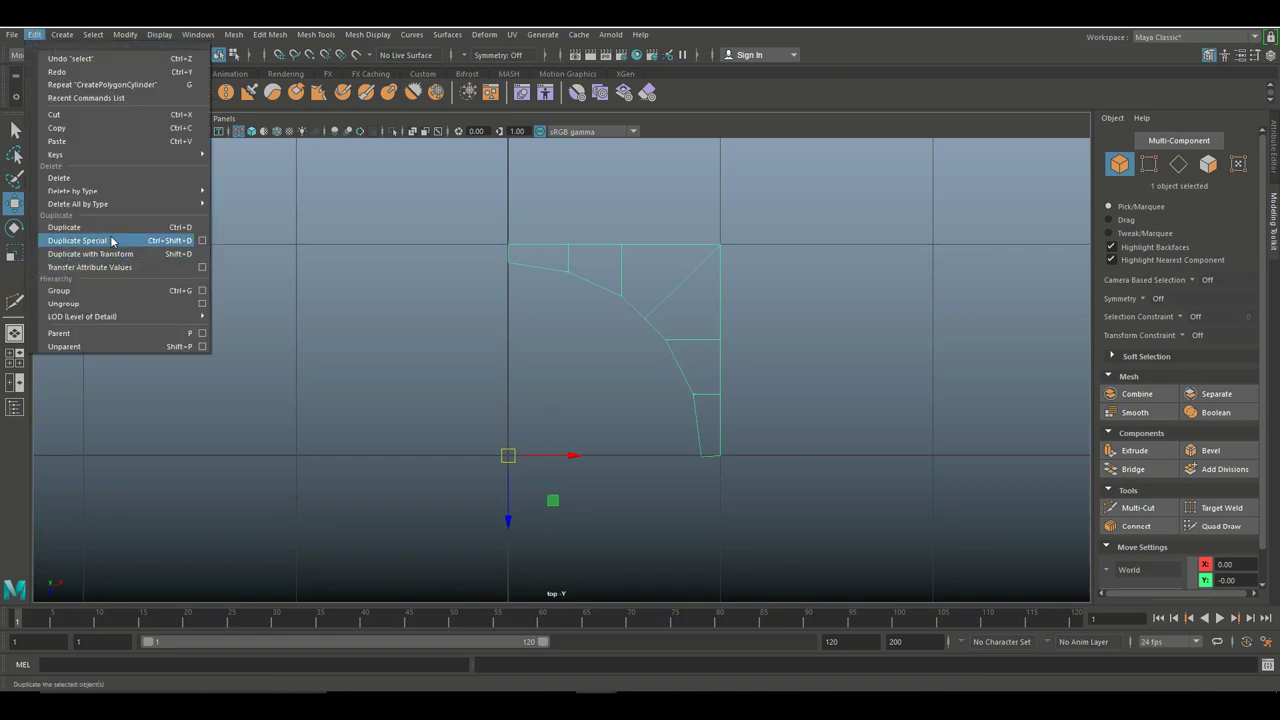
pyautogui.click(202, 240)
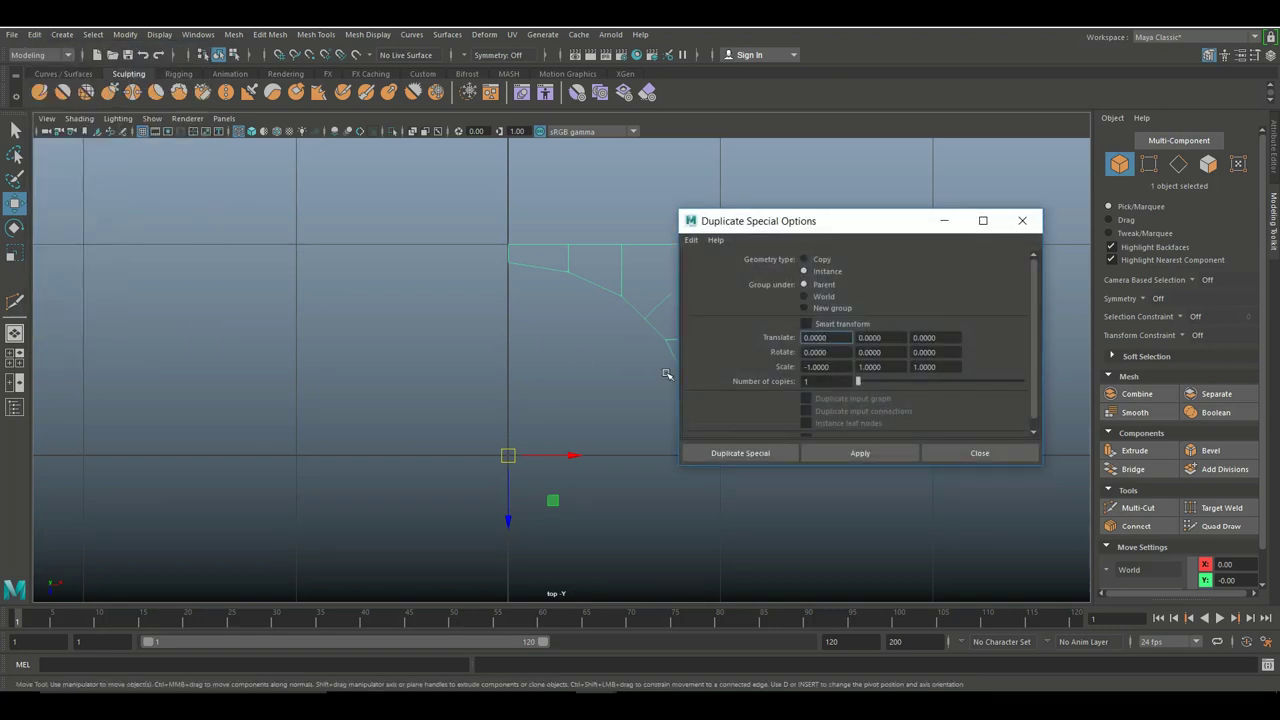
pyautogui.click(691, 240)
pyautogui.click(722, 268)
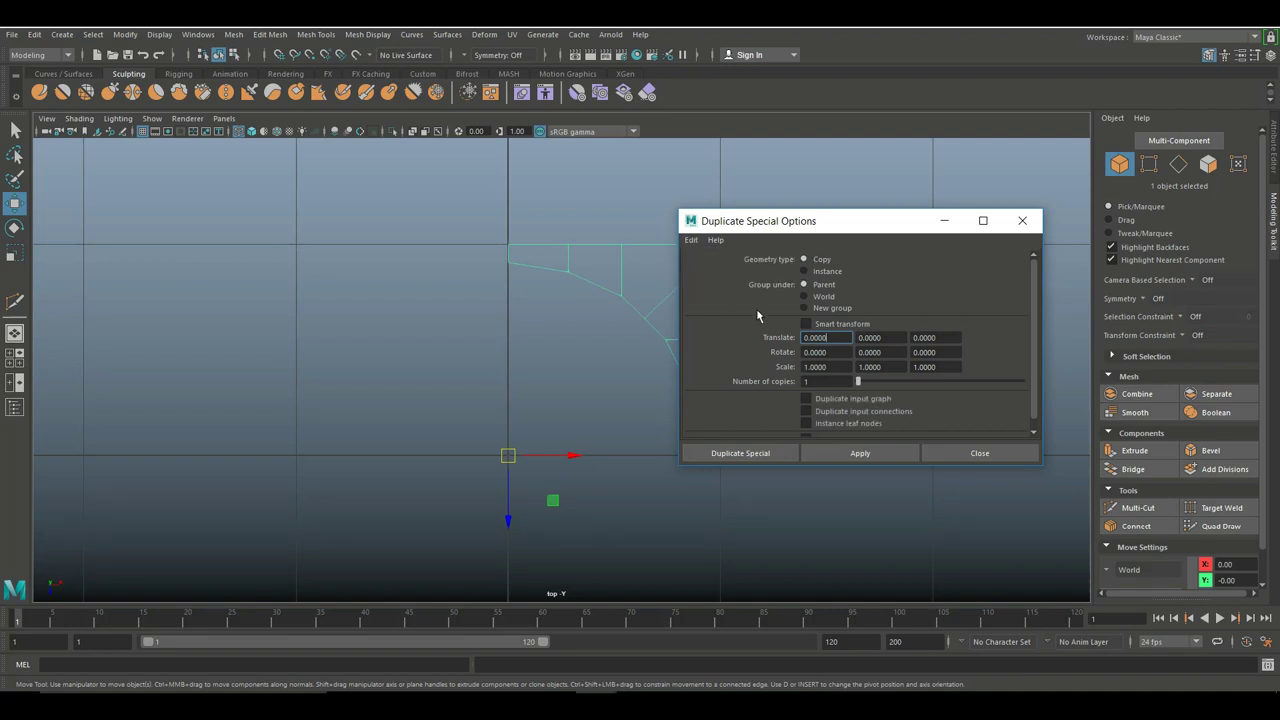
pyautogui.click(806, 274)
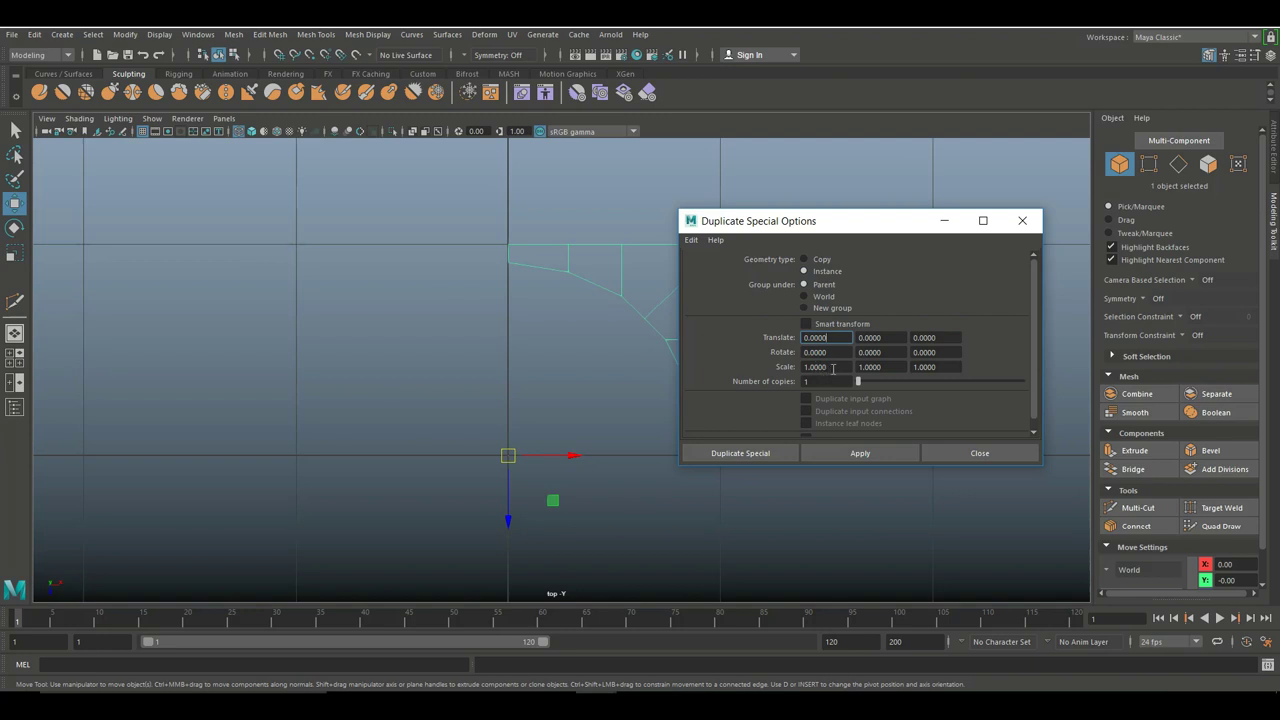
pyautogui.moveTo(836, 367); pyautogui.dragTo(758, 374)
pyautogui.write('-1')
pyautogui.click(852, 451)
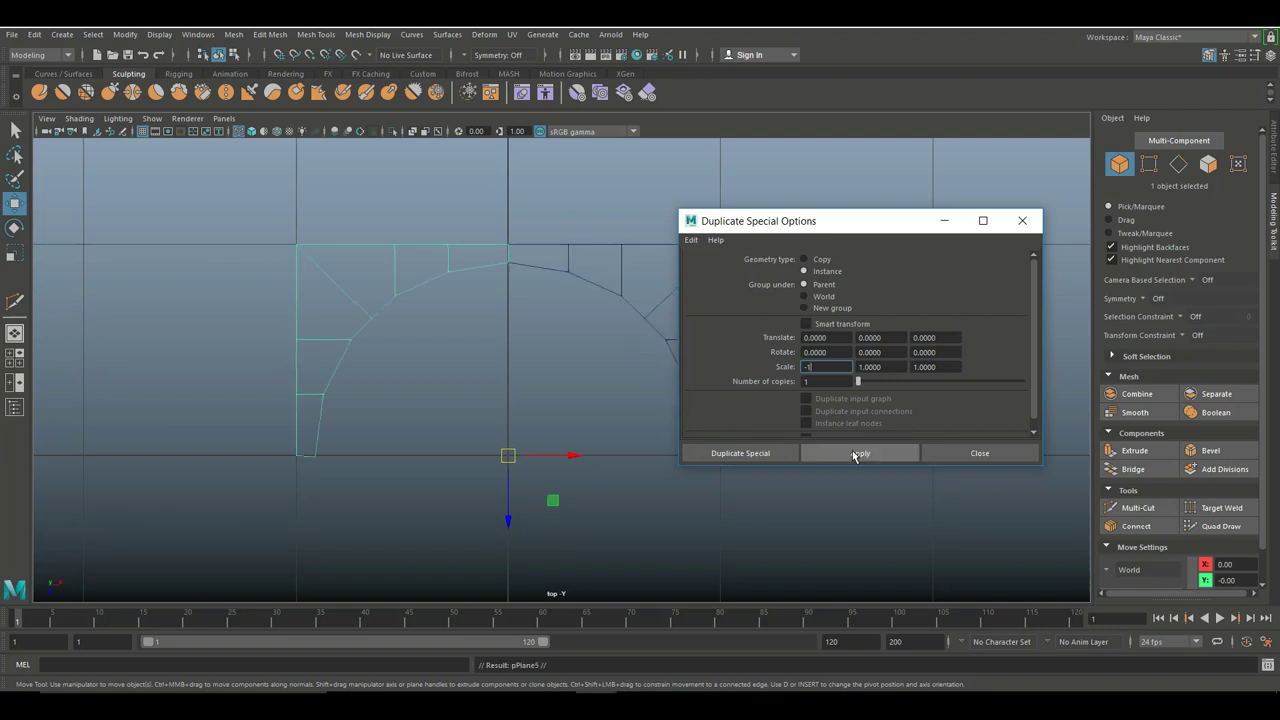
pyautogui.click(1022, 221)
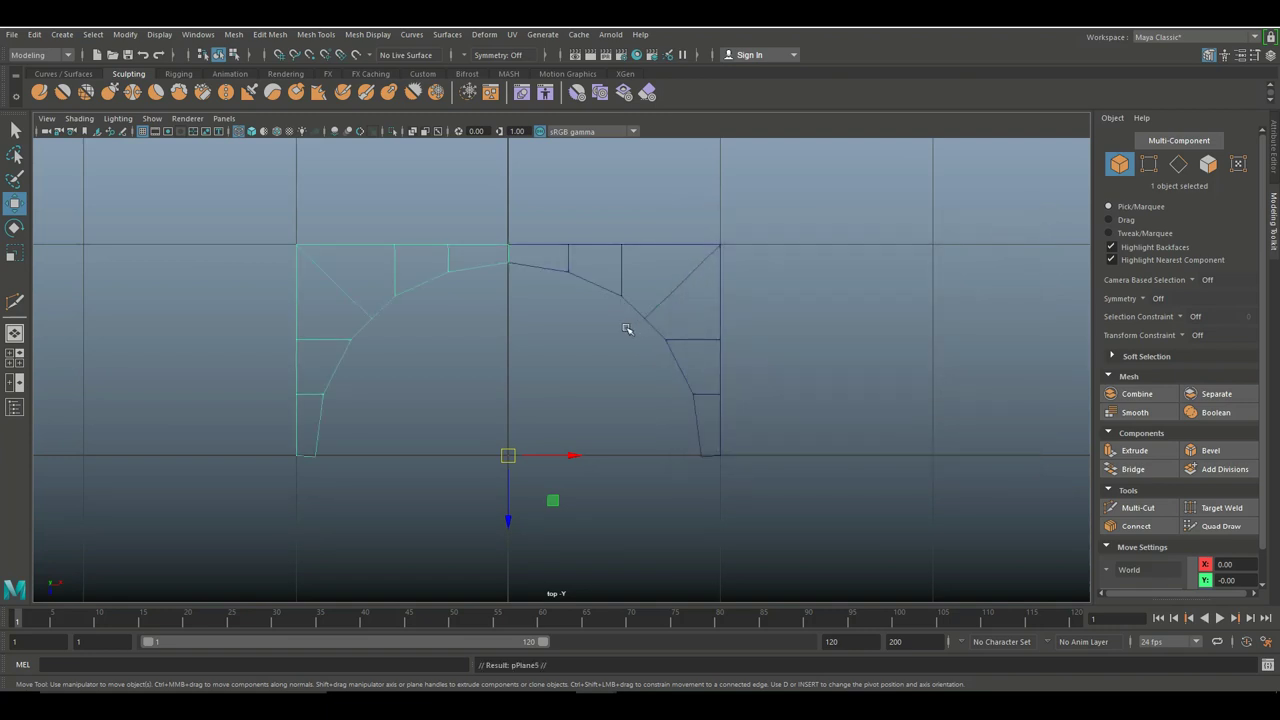
# Select both arch halves and combine them into one mesh.
pyautogui.click(474, 262)
pyautogui.moveTo(469, 260); pyautogui.dragTo(662, 320)
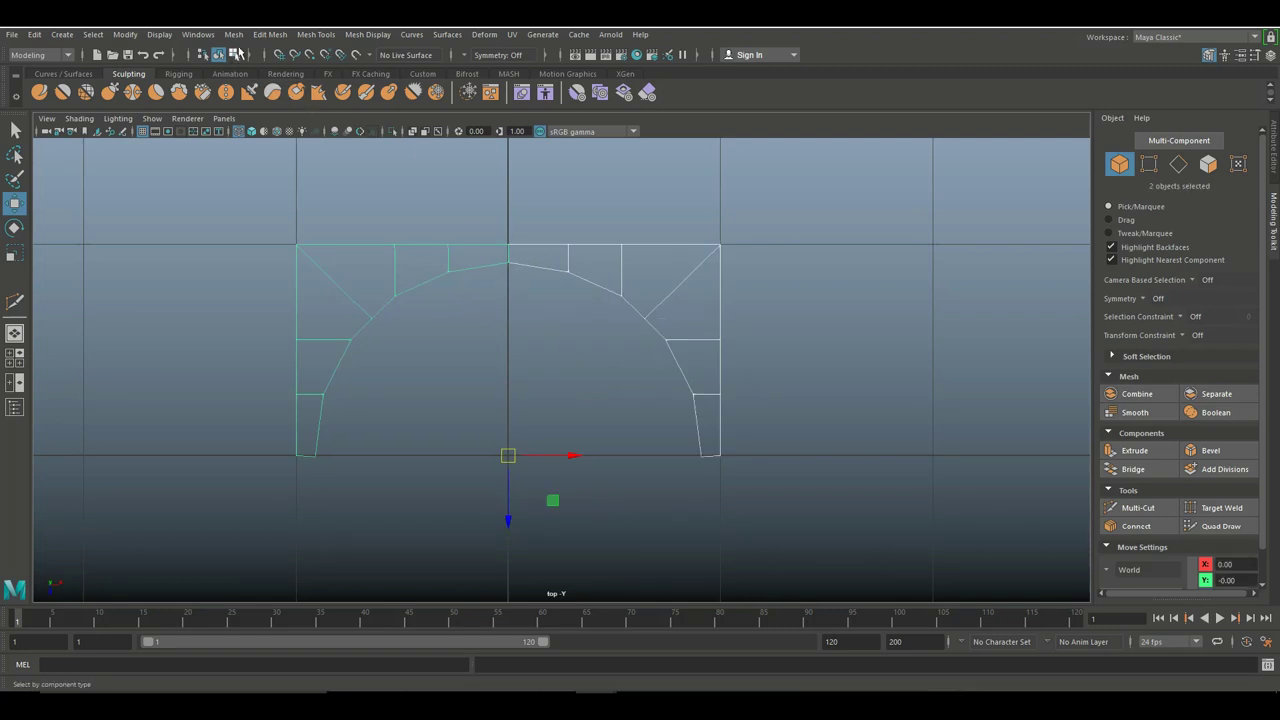
pyautogui.click(236, 35)
pyautogui.click(256, 82)
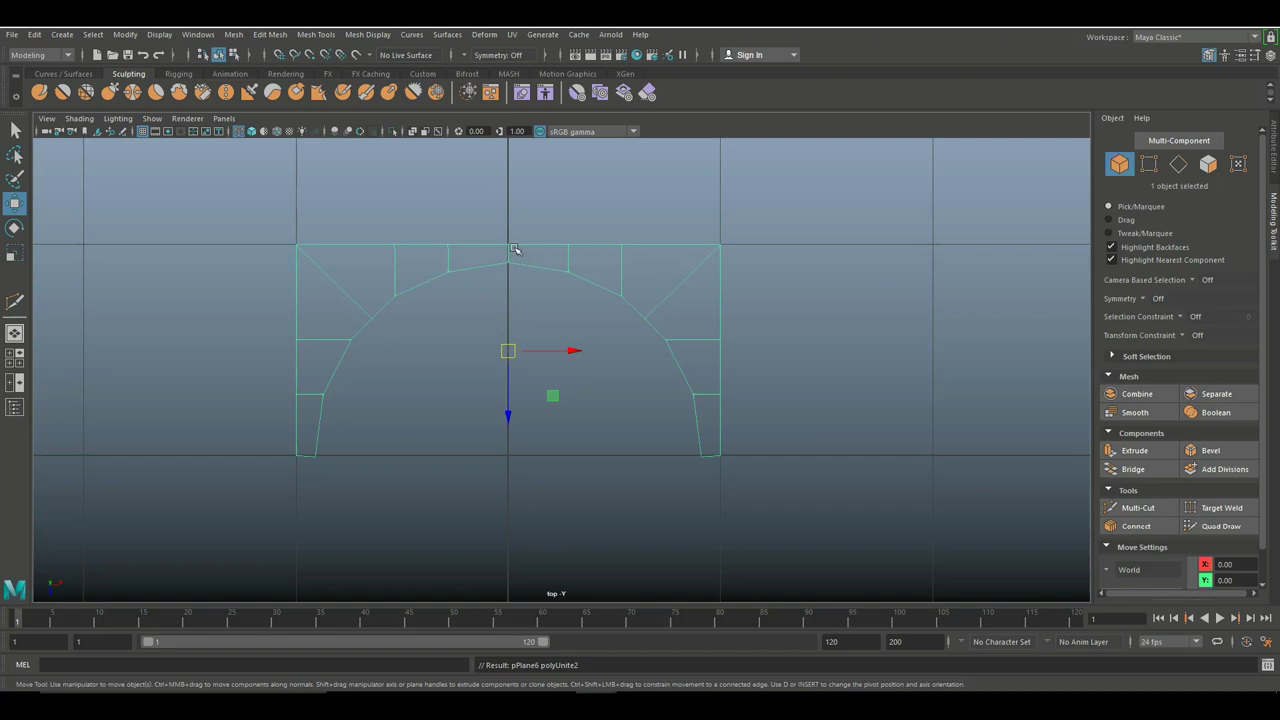
# Merge the four doubled top-centre seam vertices at a 0.01 threshold.
pyautogui.moveTo(509, 262); pyautogui.dragTo(468, 259, button='right')
pyautogui.moveTo(496, 224); pyautogui.dragTo(529, 316)
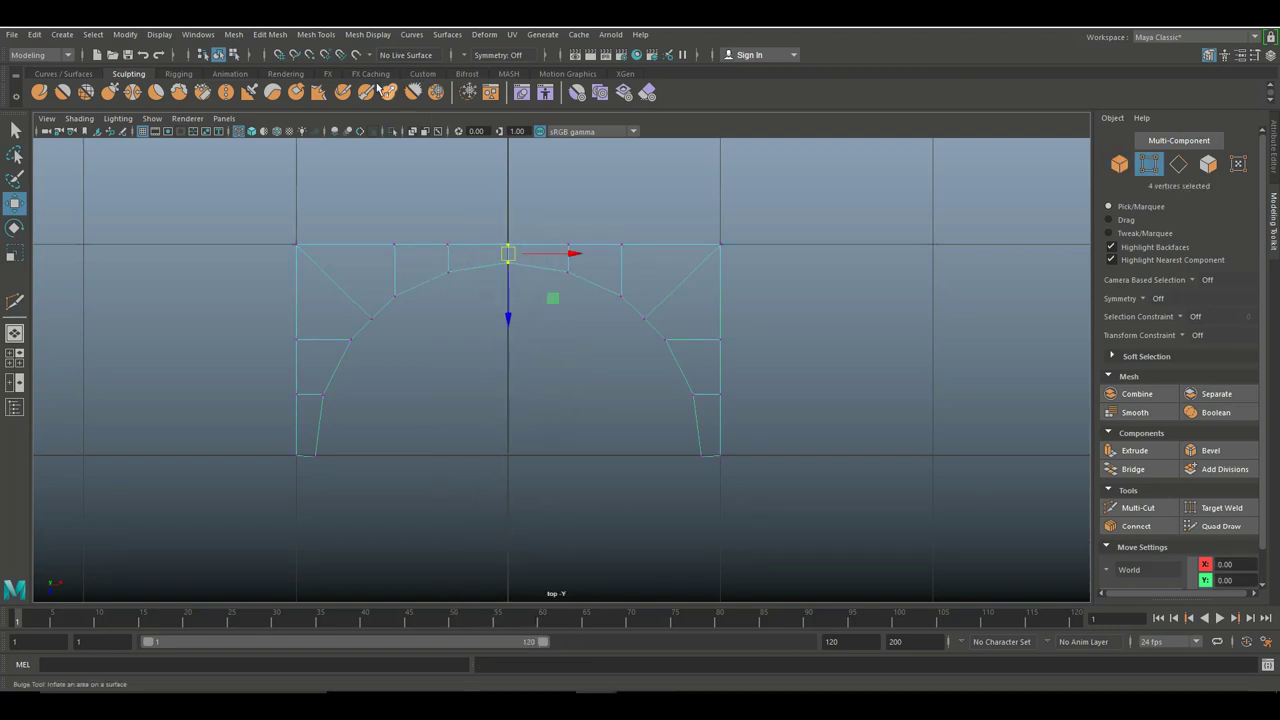
pyautogui.click(236, 35)
pyautogui.moveTo(261, 41)
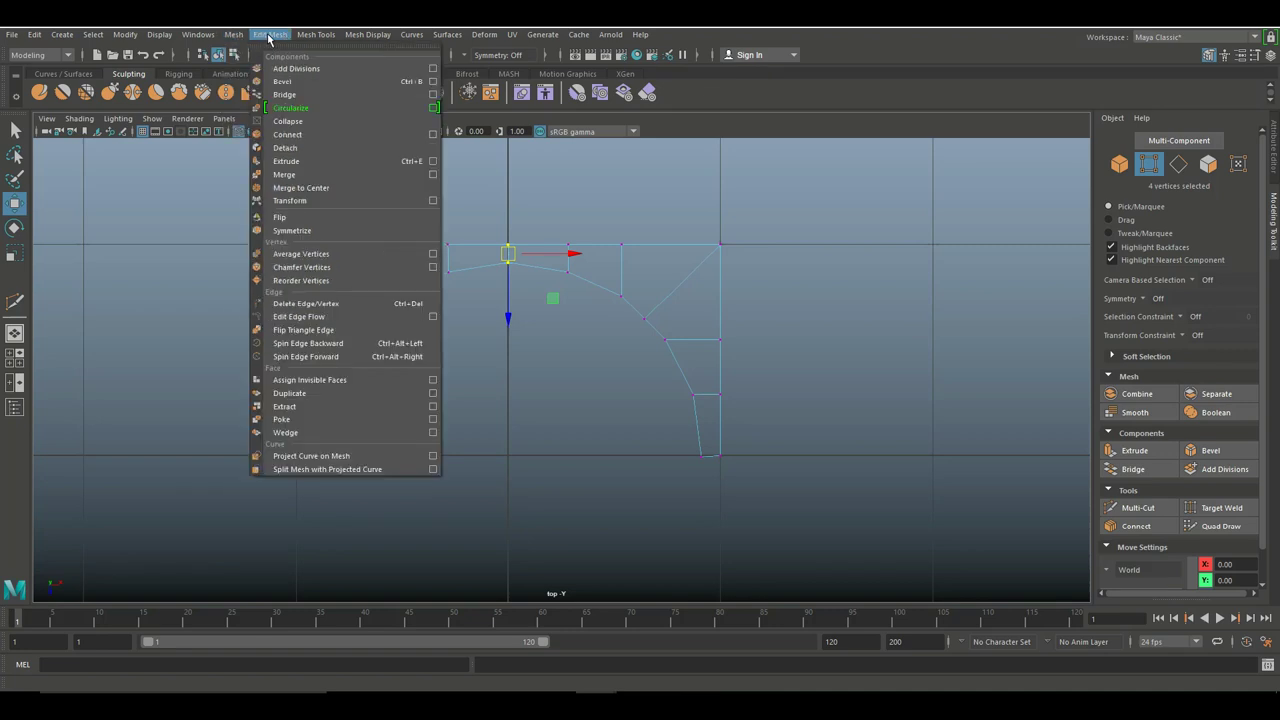
pyautogui.moveTo(310, 35)
pyautogui.click(289, 173)
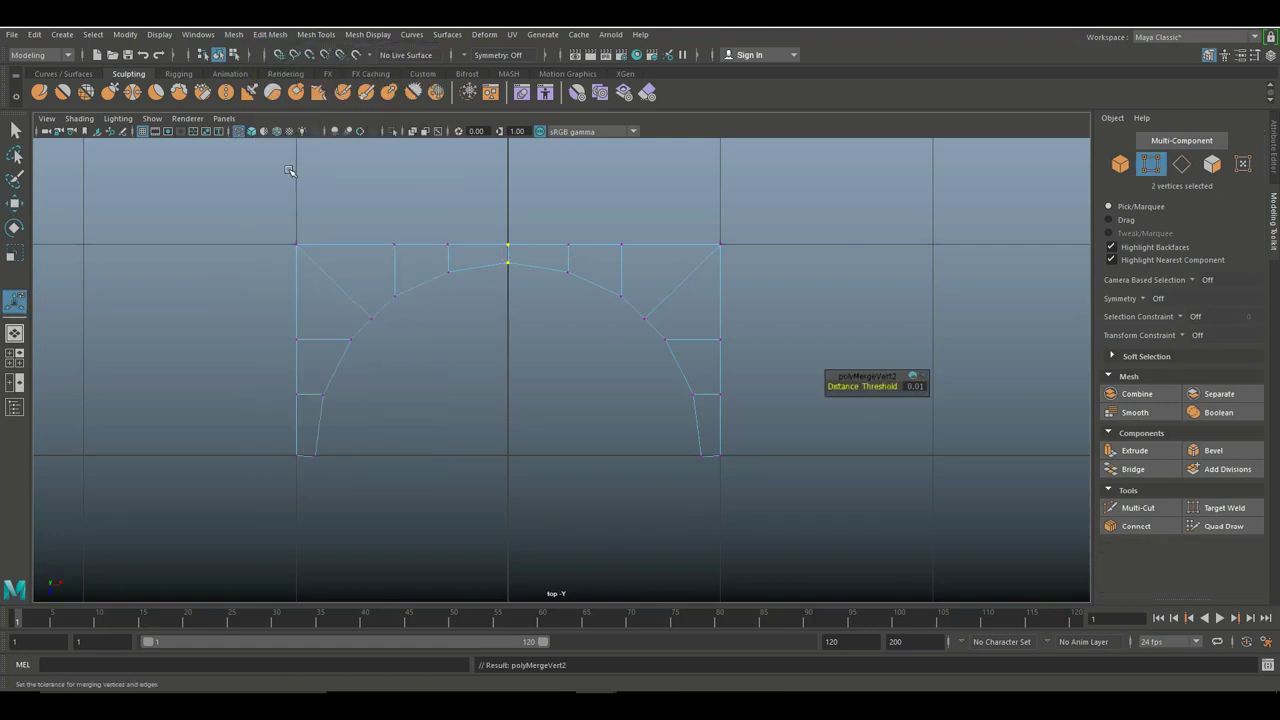
# Test-move the top-centre arch vertex, then undo the nudge.
pyautogui.click(560, 406)
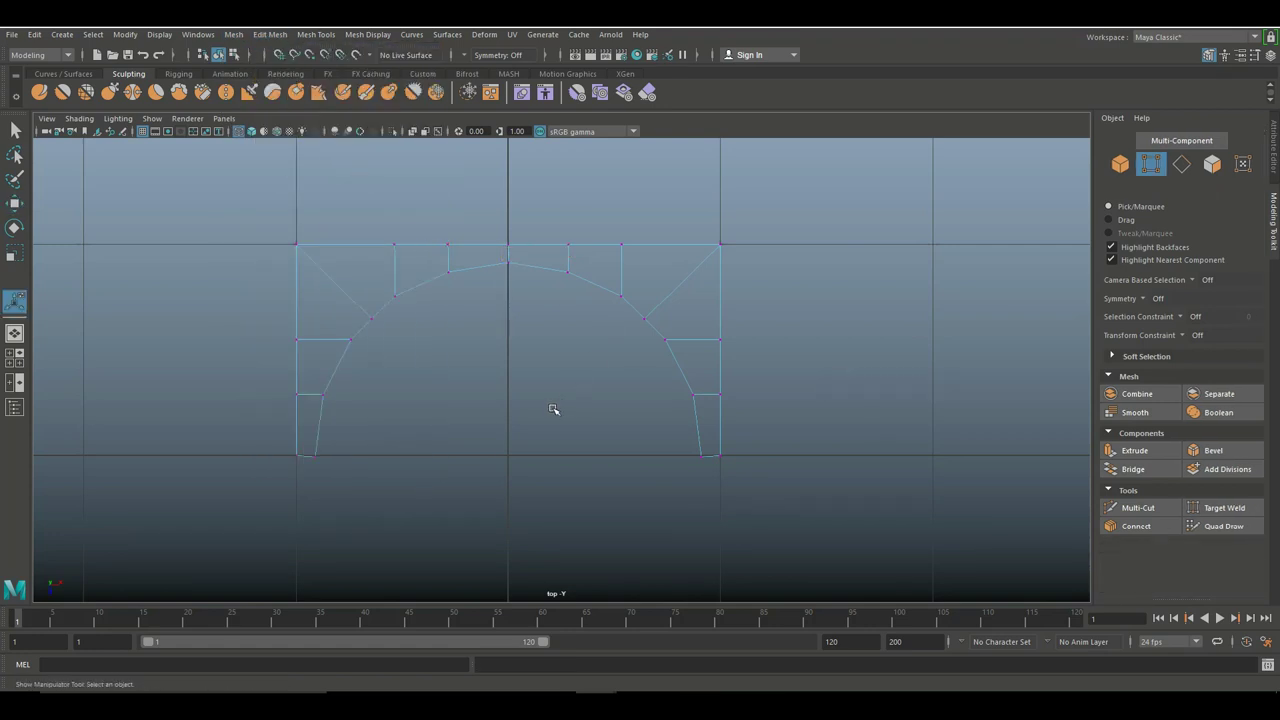
pyautogui.click(508, 265)
pyautogui.press('w')
pyautogui.moveTo(566, 263)
pyautogui.mouseDown()
pyautogui.moveTo(583, 271)
pyautogui.moveTo(563, 266)
pyautogui.mouseUp()
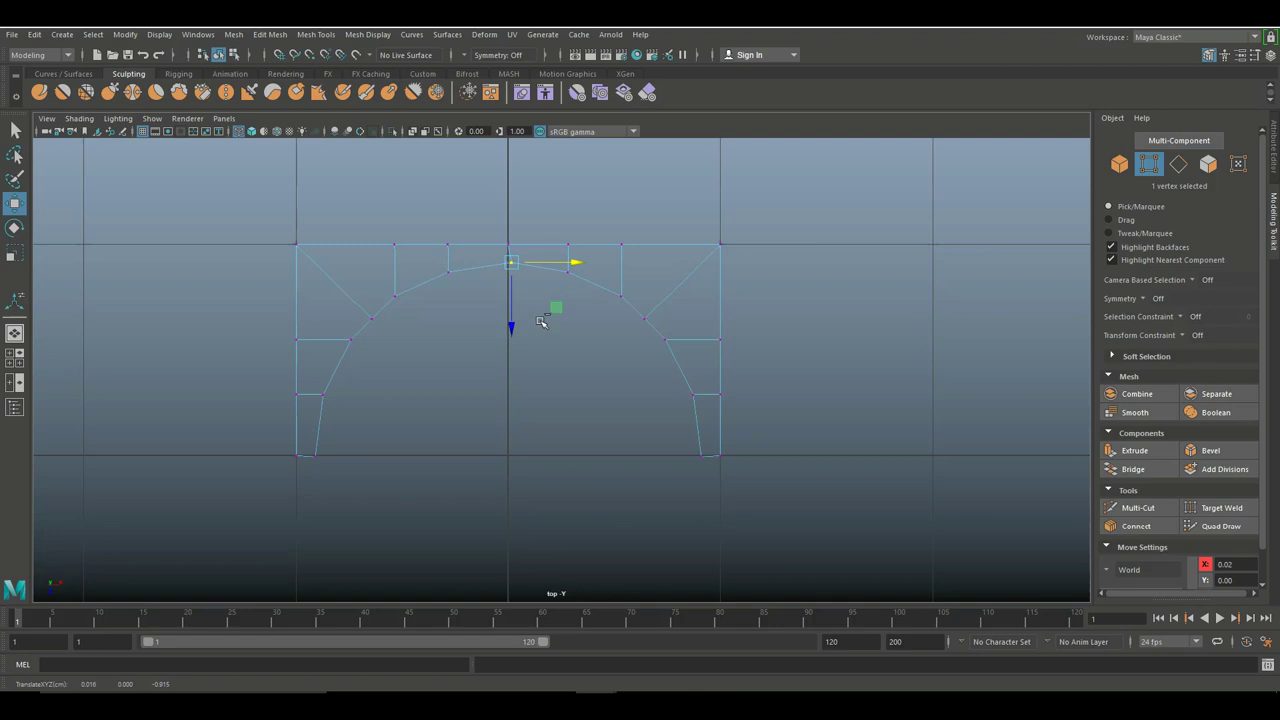
pyautogui.hotkey('ctrl', 'z')
# Rotate the arch mesh 90° in perspective view so it stands upright.
pyautogui.click(14, 355)
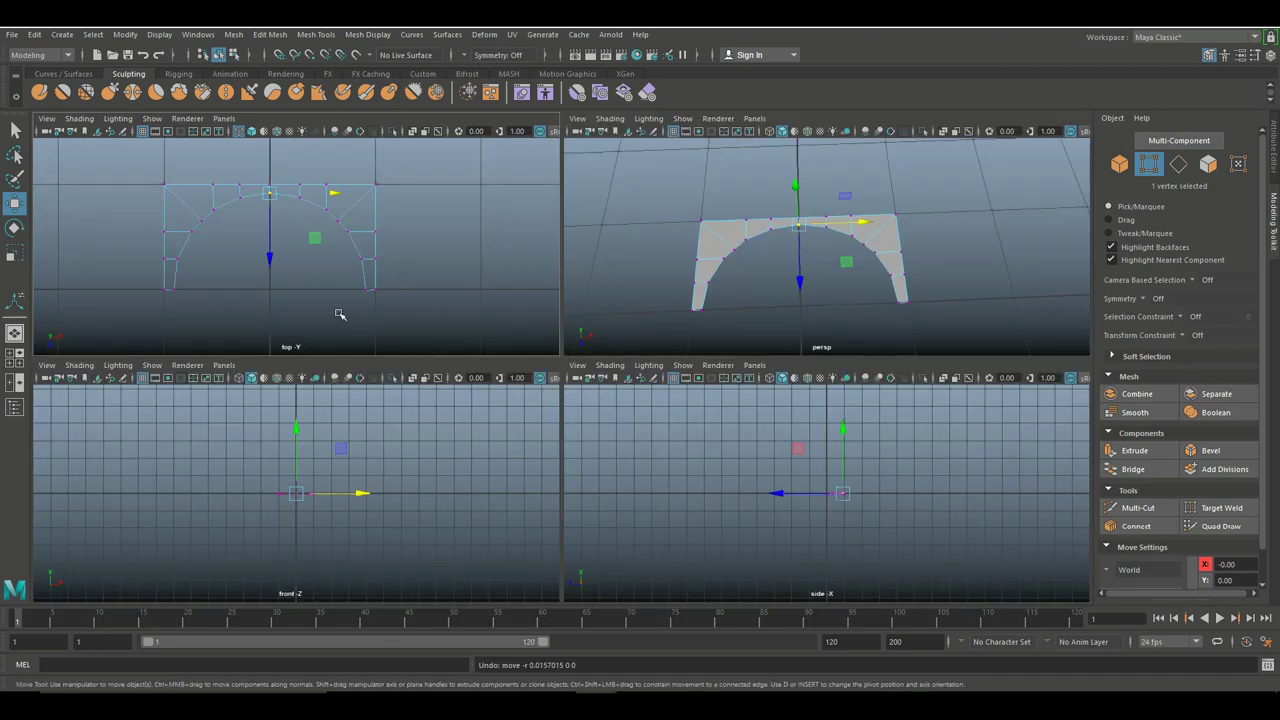
pyautogui.press('space')
pyautogui.keyDown('alt'); pyautogui.moveTo(643, 337); pyautogui.dragTo(734, 351); pyautogui.keyUp('alt')
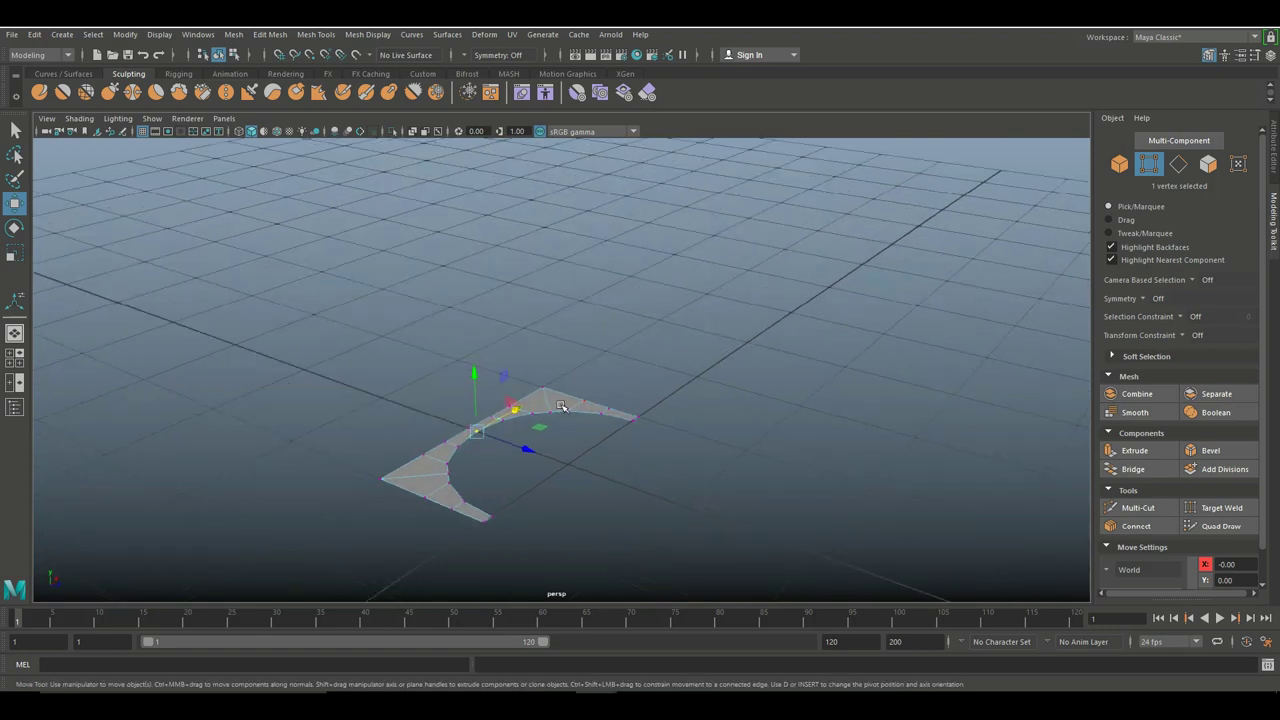
pyautogui.moveTo(560, 326); pyautogui.dragTo(618, 312, button='right')
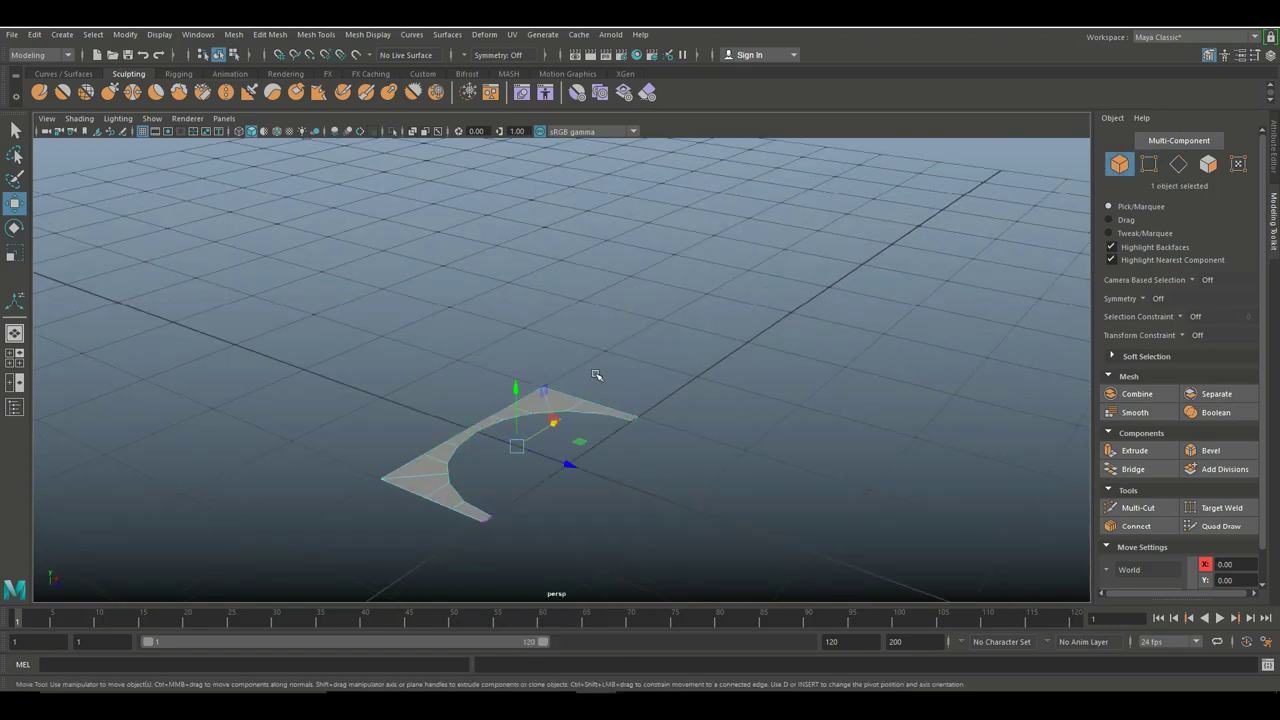
pyautogui.press('e')
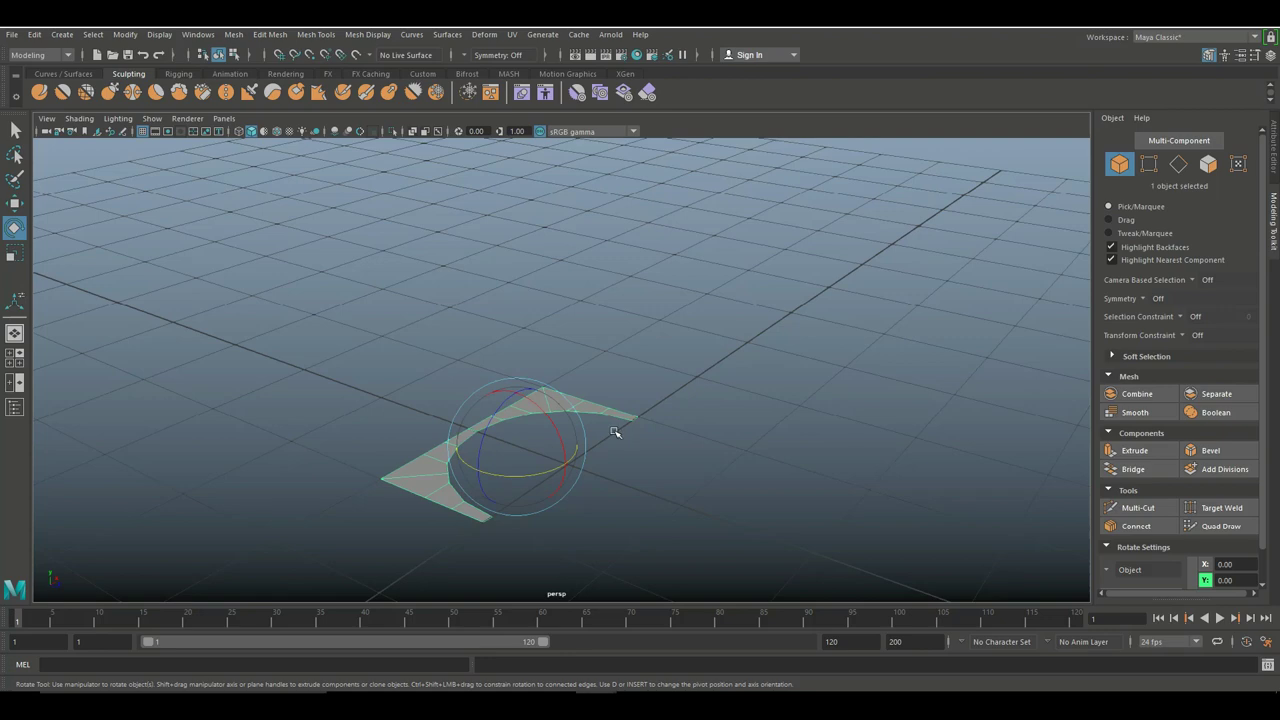
pyautogui.moveTo(521, 398); pyautogui.dragTo(667, 497)
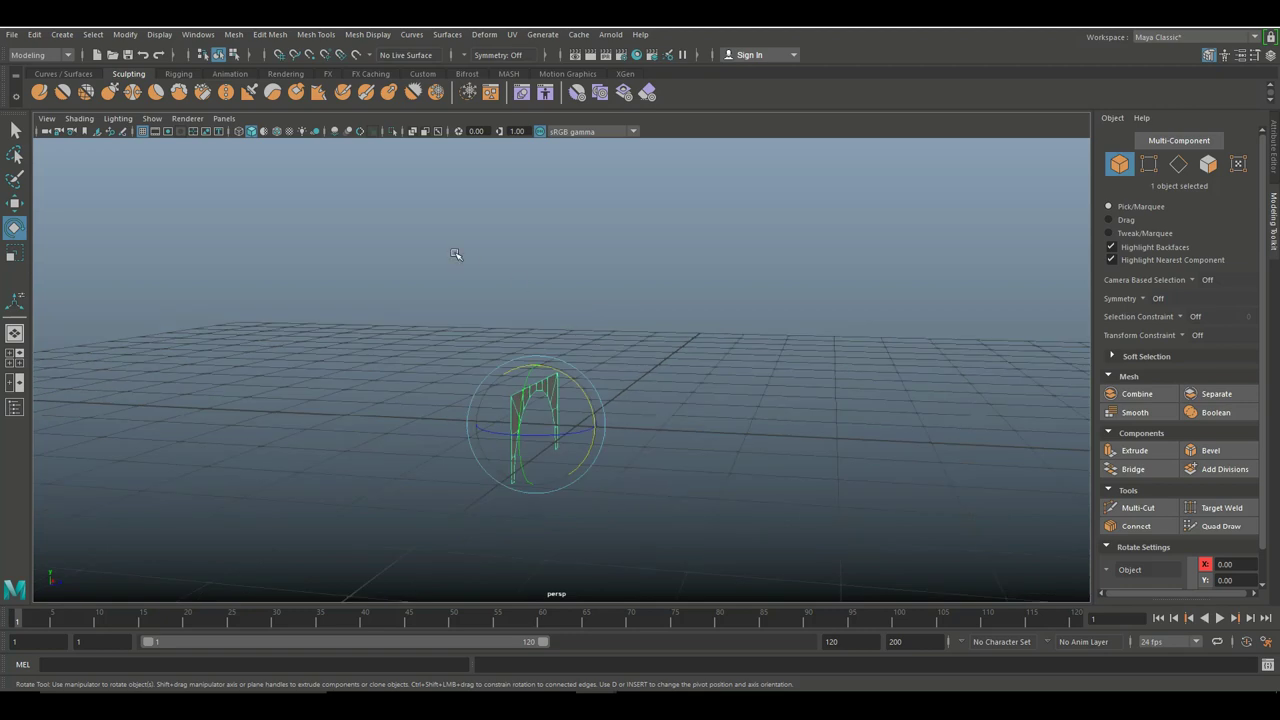
# Extrude the arch faces with thickness 5.4 into a long slab, then deselect.
pyautogui.hotkey('ctrl', 'e')
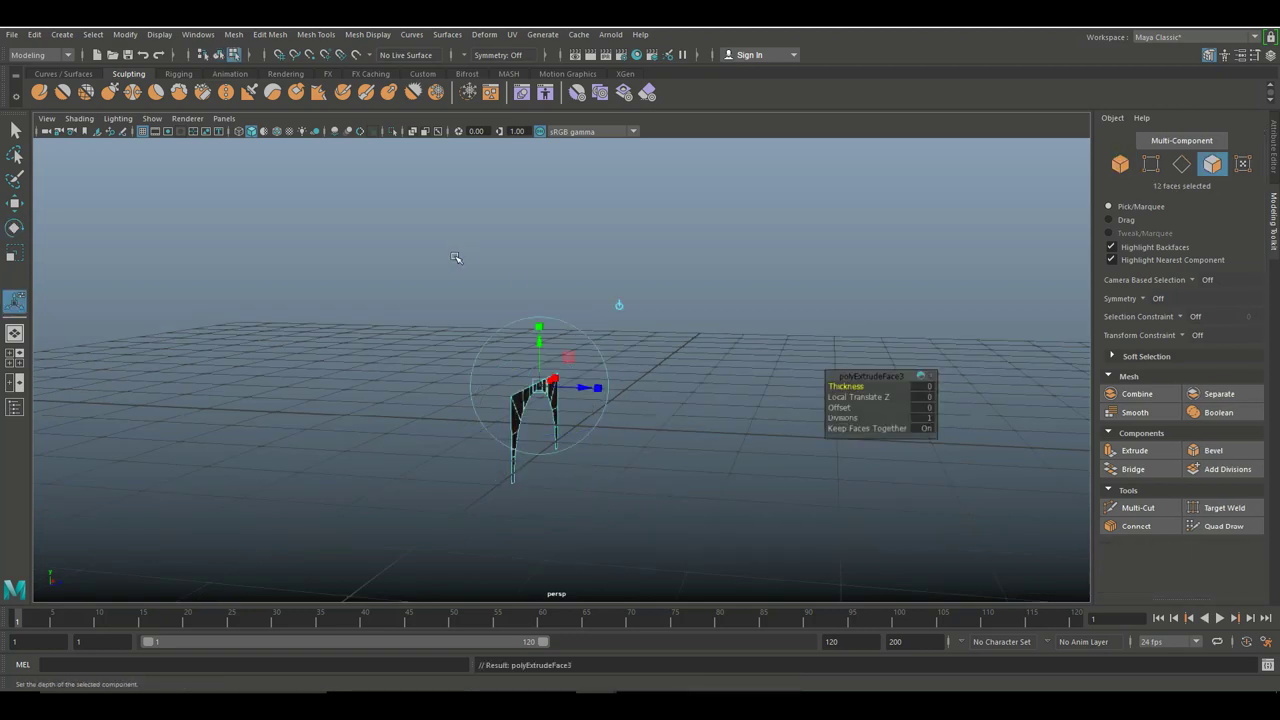
pyautogui.moveTo(842, 386); pyautogui.dragTo(886, 396)
pyautogui.keyDown('alt'); pyautogui.moveTo(839, 441); pyautogui.dragTo(619, 370); pyautogui.keyUp('alt')
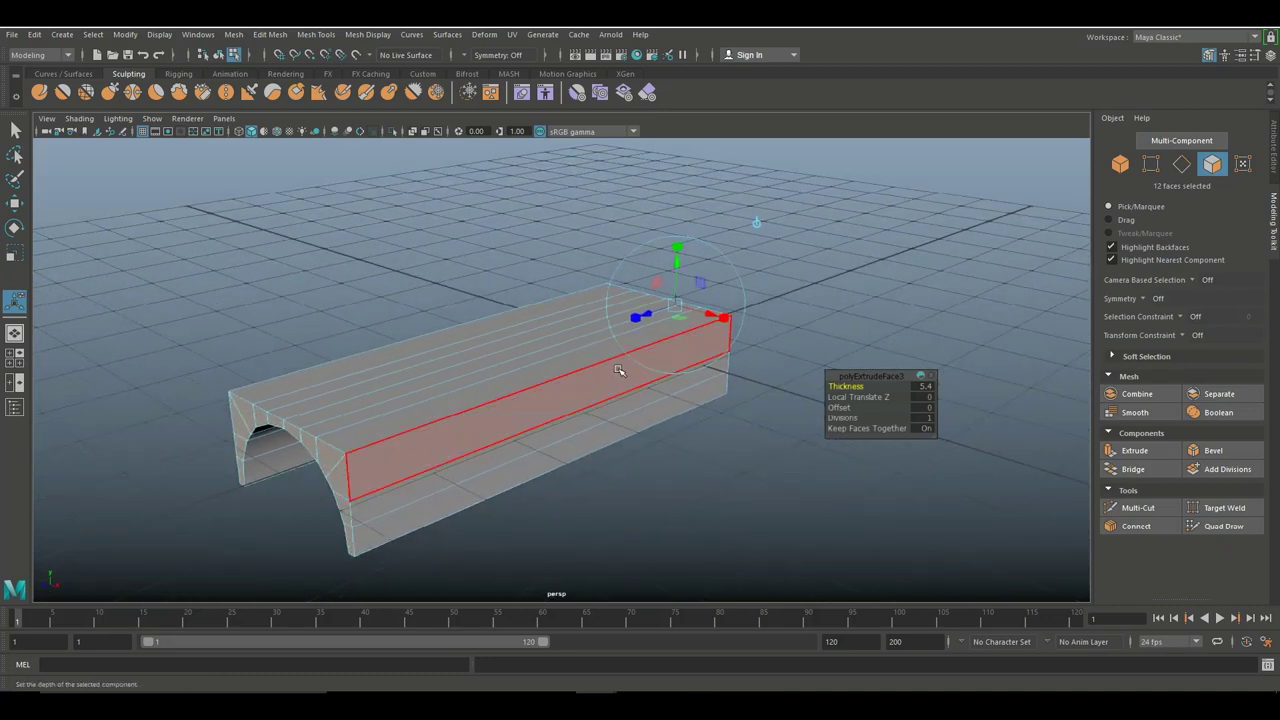
pyautogui.click(669, 489)
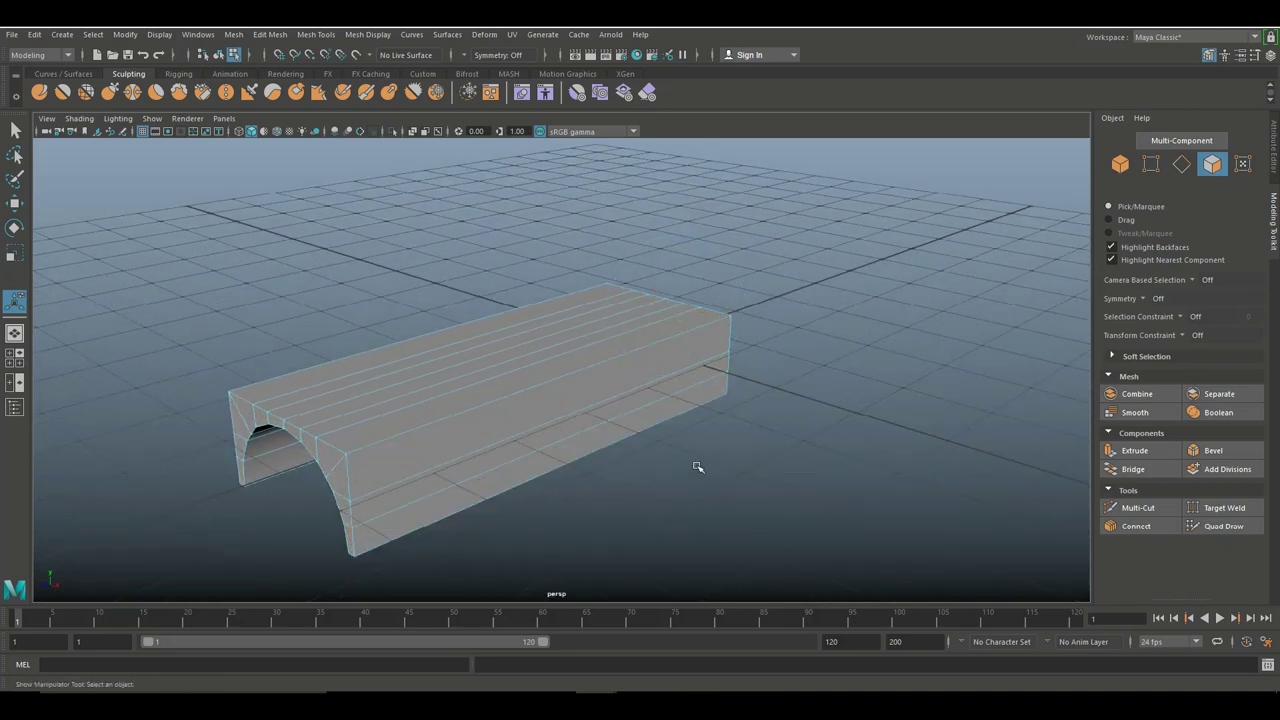
# Review the Insert Edge Loop tool settings from Mesh Tools, then close the settings window.
pyautogui.keyDown('alt'); pyautogui.moveTo(679, 430); pyautogui.dragTo(586, 289); pyautogui.keyUp('alt')
pyautogui.click(316, 34)
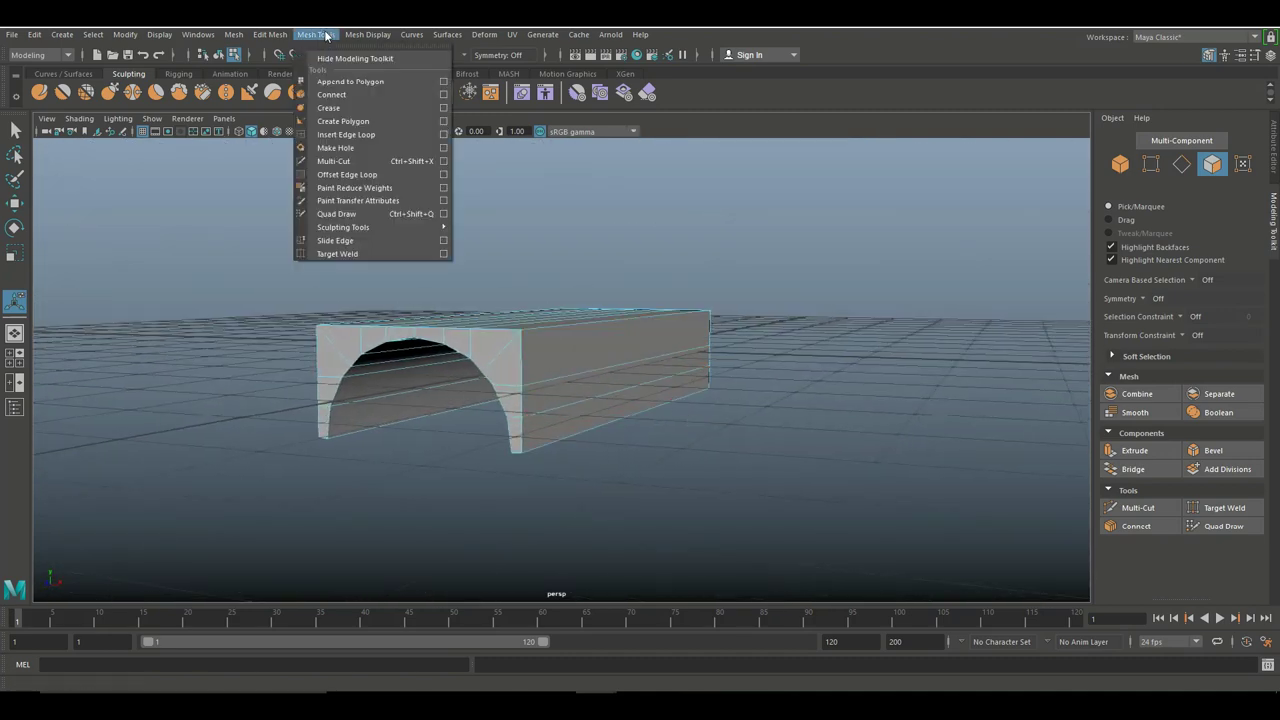
pyautogui.click(443, 134)
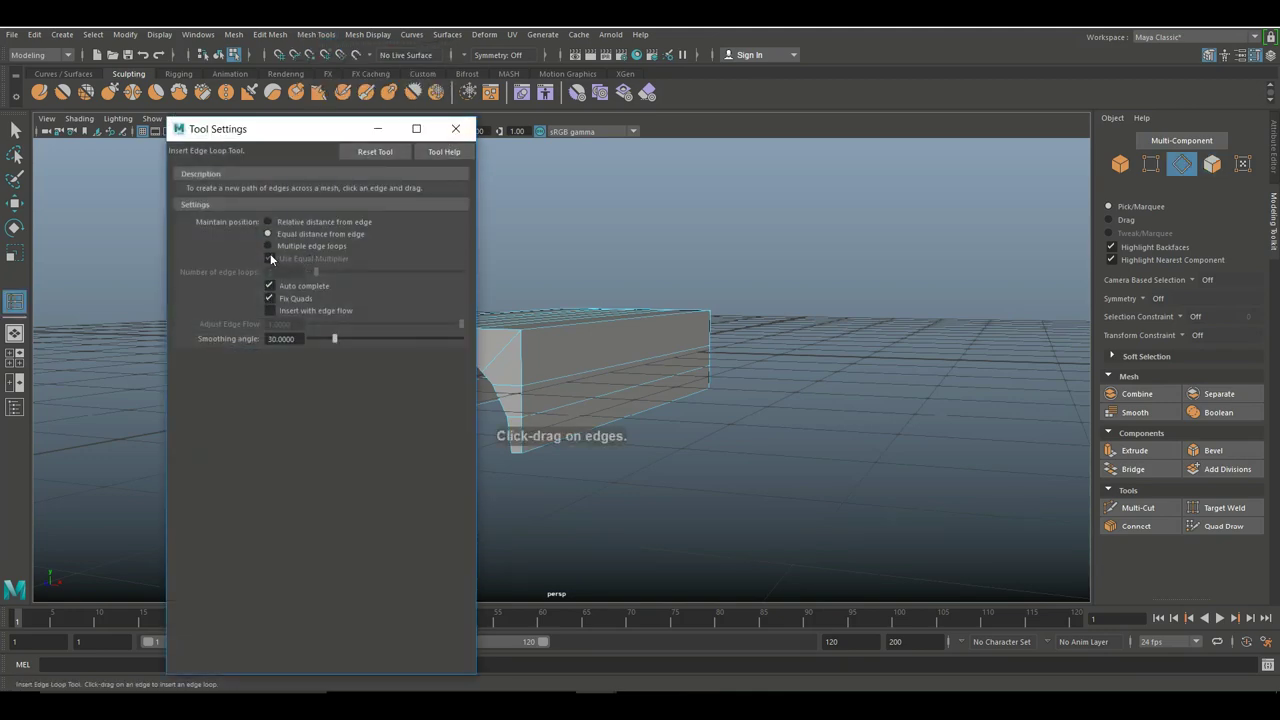
pyautogui.keyDown('alt'); pyautogui.moveTo(583, 471); pyautogui.dragTo(680, 486); pyautogui.keyUp('alt')
pyautogui.click(457, 133)
pyautogui.scroll(-3, 814, 394)
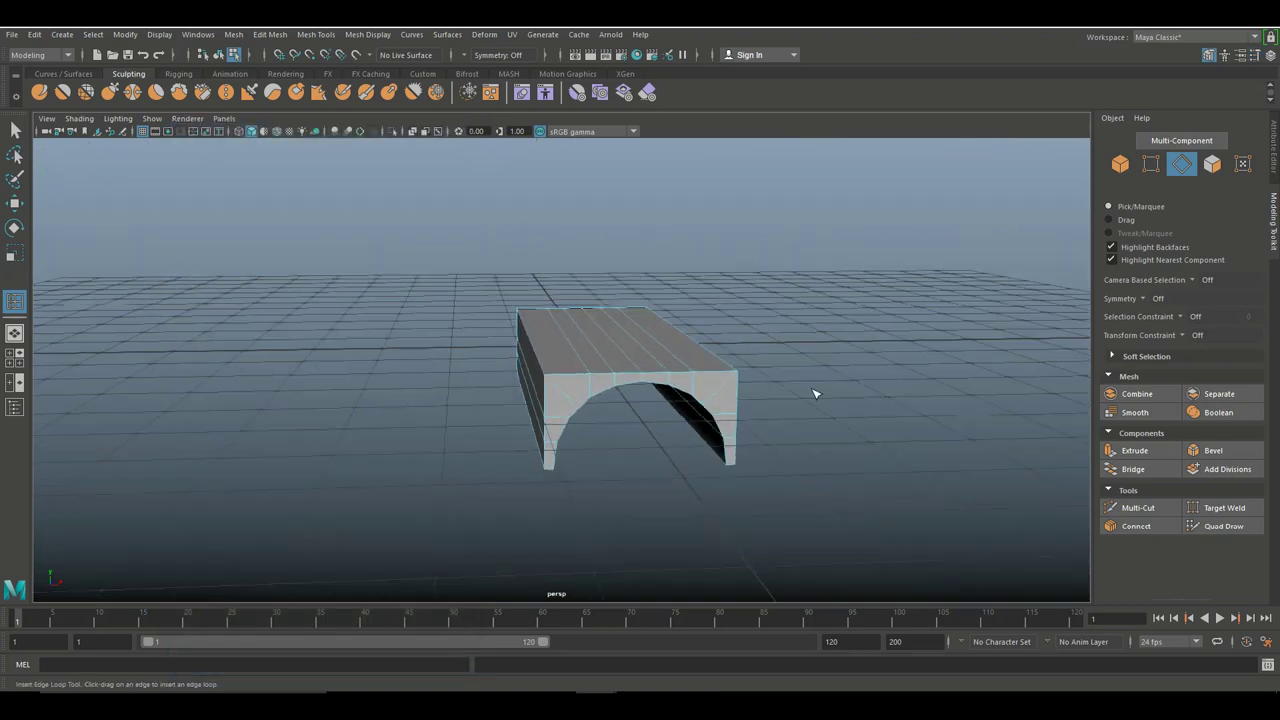
pyautogui.scroll(2, 820, 400)
# Return to Object Mode, Shift-drag a copy of the arch (pPlane7), and undo its sideways move.
pyautogui.keyDown('alt'); pyautogui.moveTo(833, 440); pyautogui.dragTo(603, 391); pyautogui.keyUp('alt')
pyautogui.moveTo(555, 328); pyautogui.dragTo(616, 318, button='right')
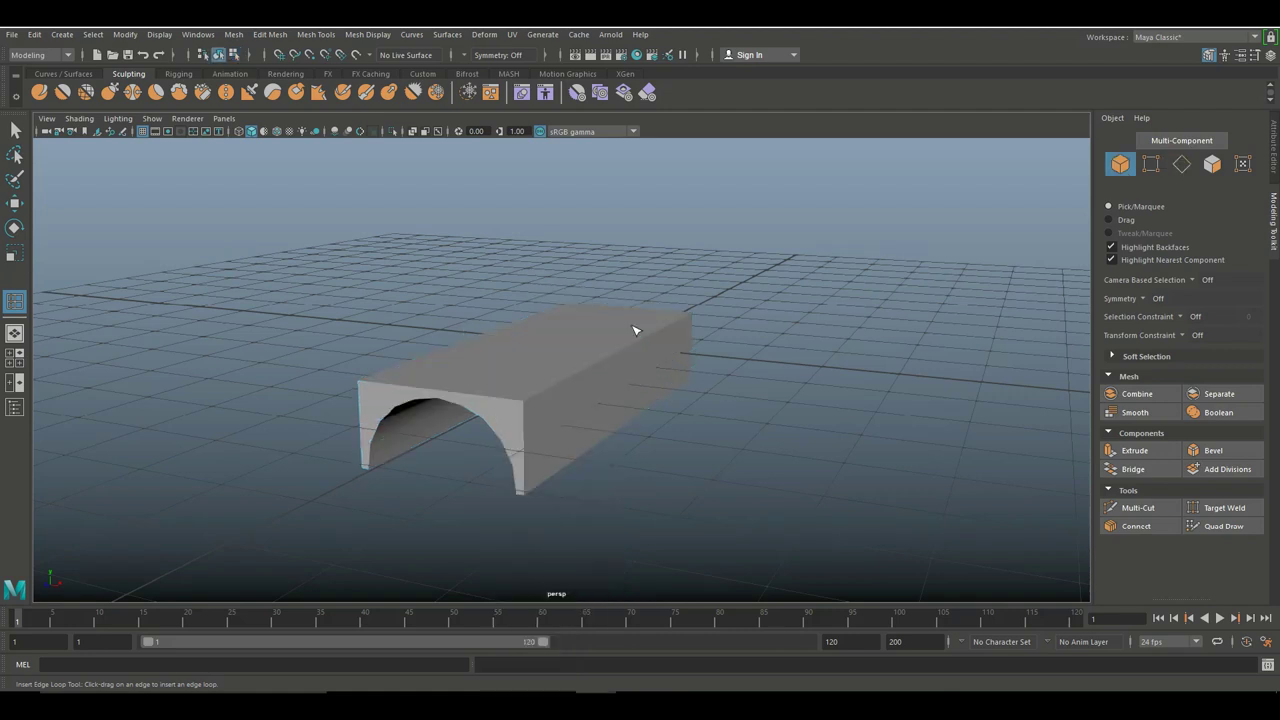
pyautogui.click(763, 255)
pyautogui.press('e')
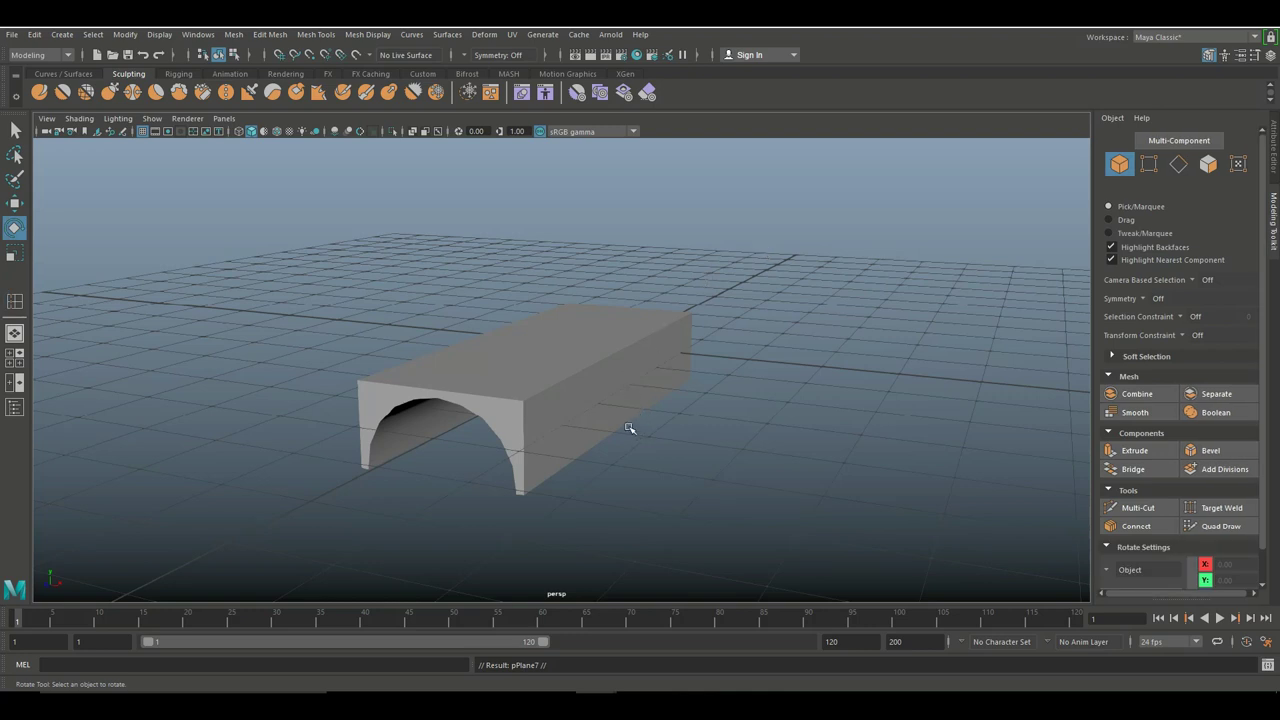
pyautogui.click(583, 382)
pyautogui.press('w')
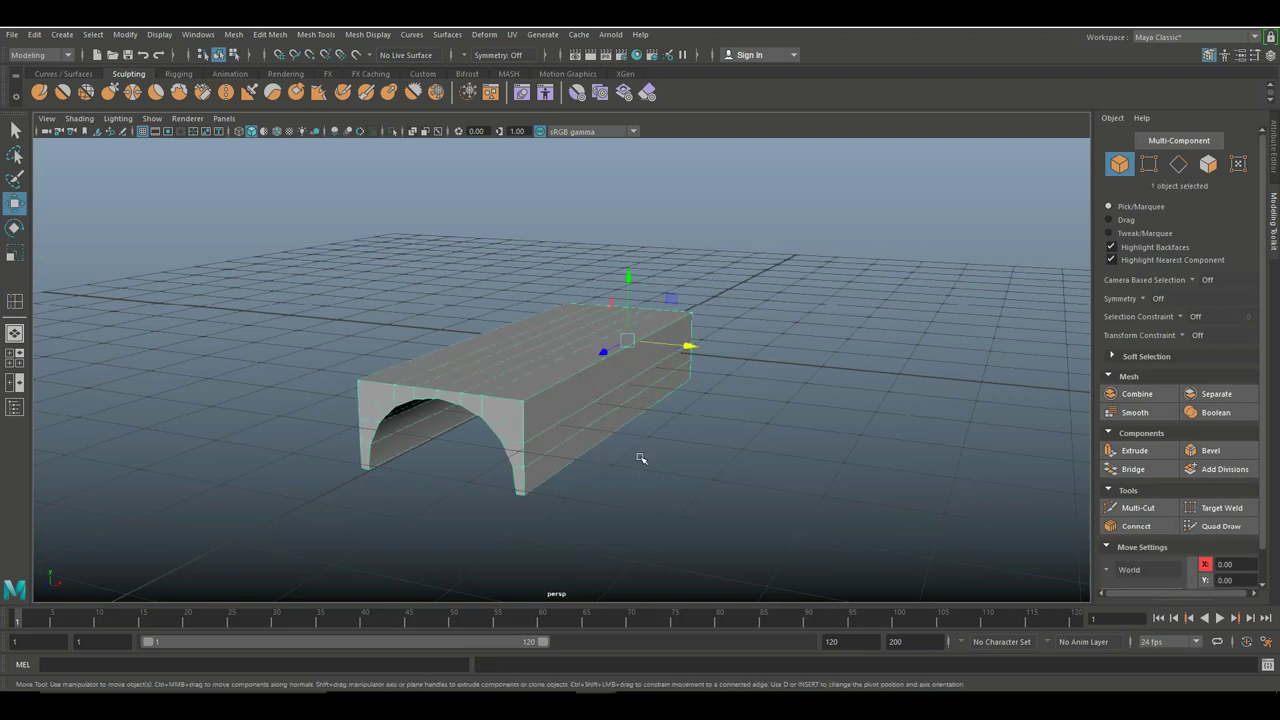
pyautogui.keyDown('shift'); pyautogui.moveTo(684, 354); pyautogui.dragTo(800, 363); pyautogui.keyUp('shift')
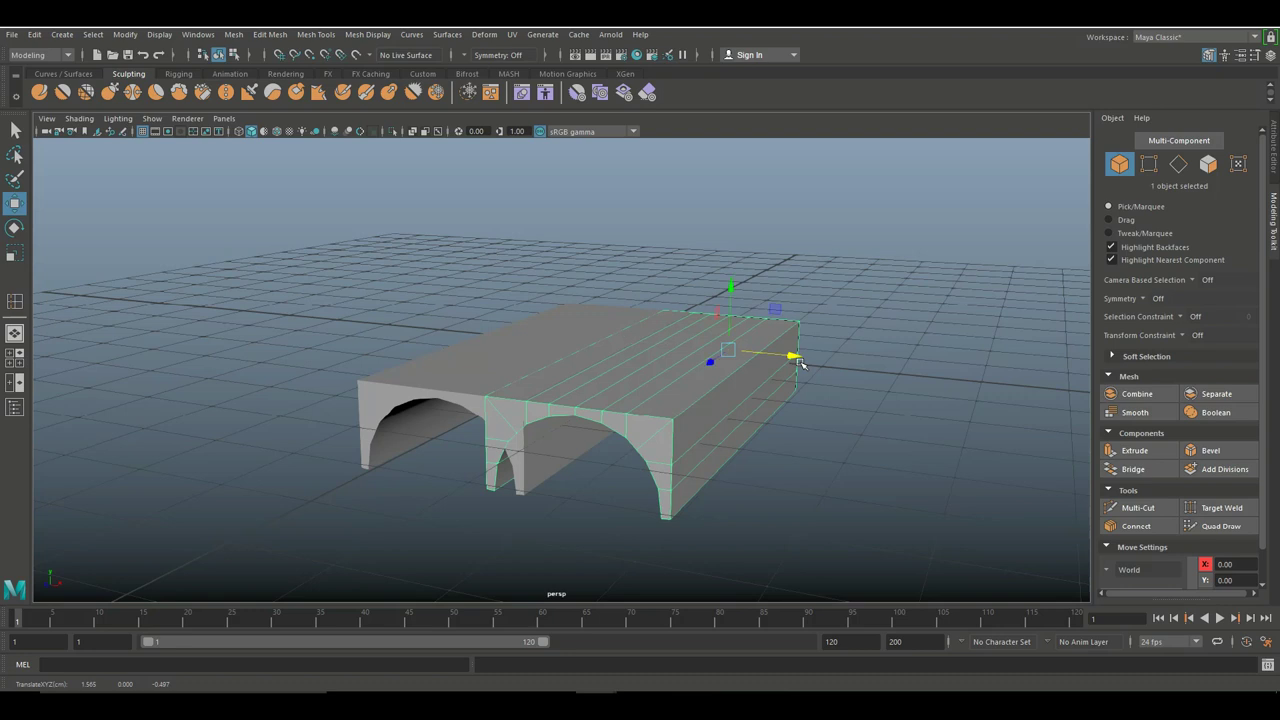
pyautogui.hotkey('ctrl', 'z')
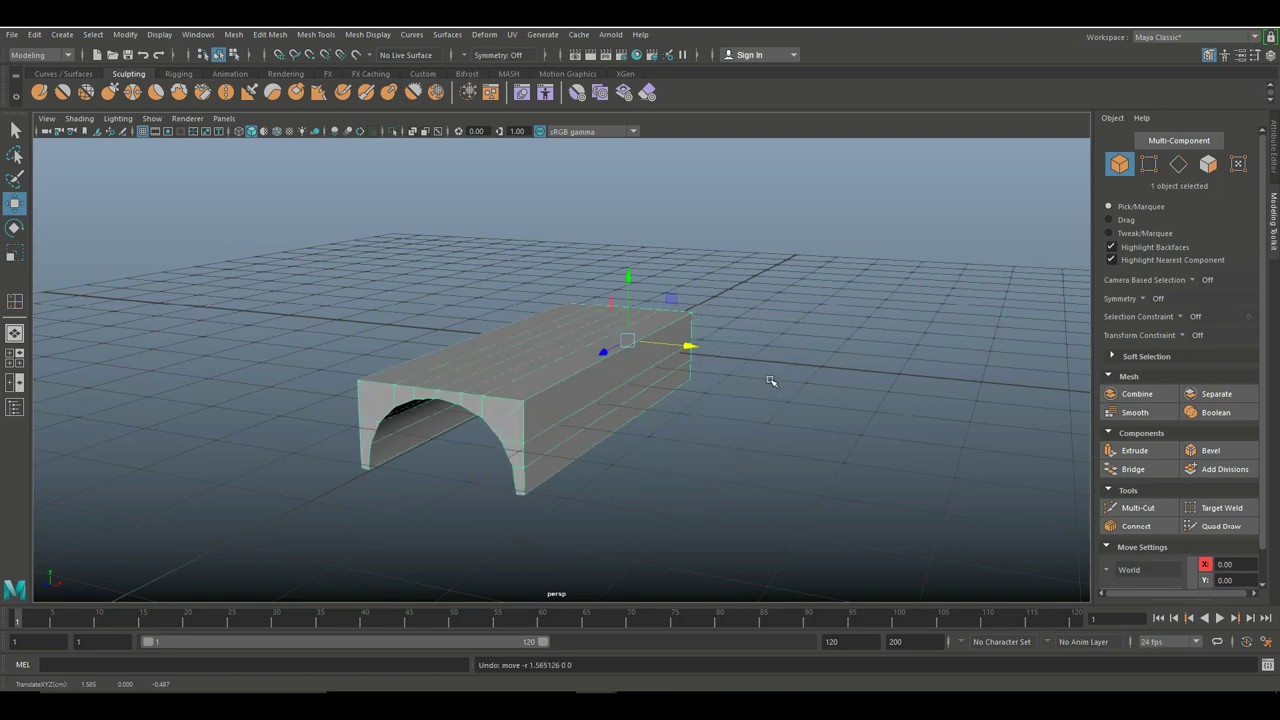
# Clone the arch rotated 90° about Y and frame both meshes in top view.
pyautogui.press('e')
pyautogui.moveTo(578, 352)
pyautogui.keyDown('shift'); pyautogui.mouseDown()
pyautogui.moveTo(663, 360)
pyautogui.moveTo(649, 434)
pyautogui.moveTo(691, 449)
pyautogui.moveTo(844, 411)
pyautogui.moveTo(846, 400)
pyautogui.moveTo(557, 420)
pyautogui.mouseUp(); pyautogui.keyUp('shift')
pyautogui.press('space')
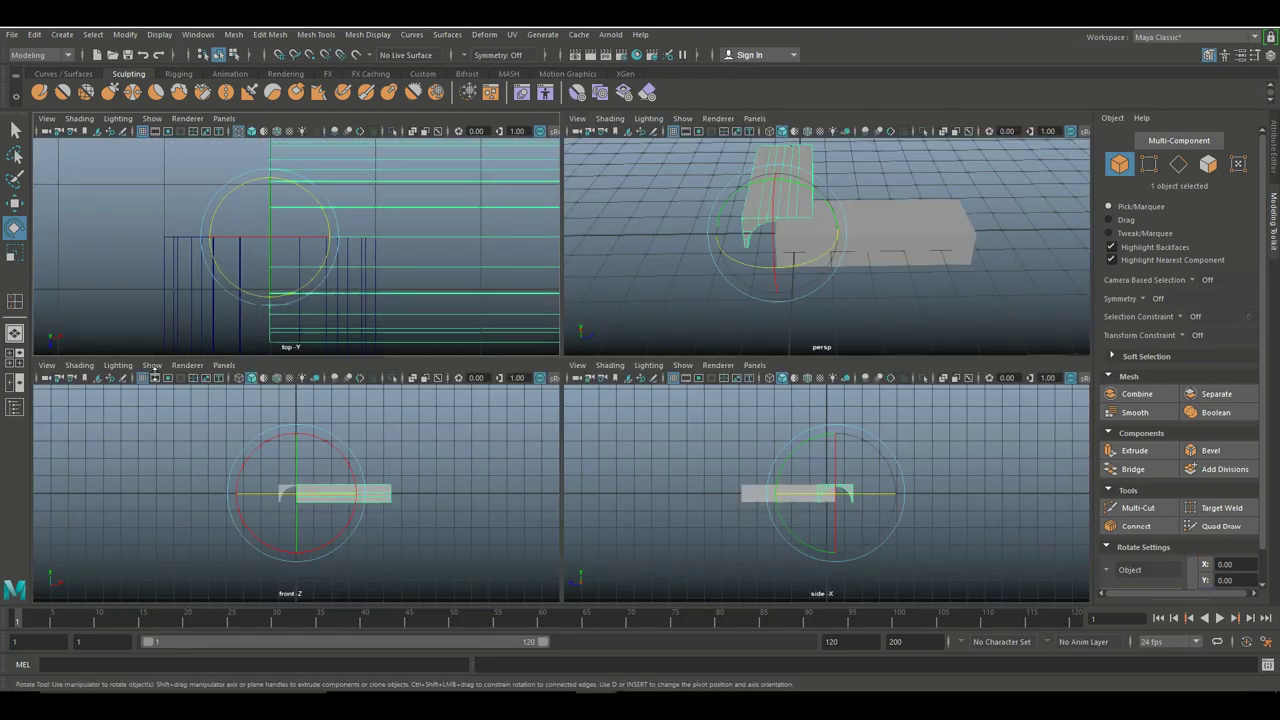
pyautogui.press('space')
pyautogui.scroll(-3, 389, 312)
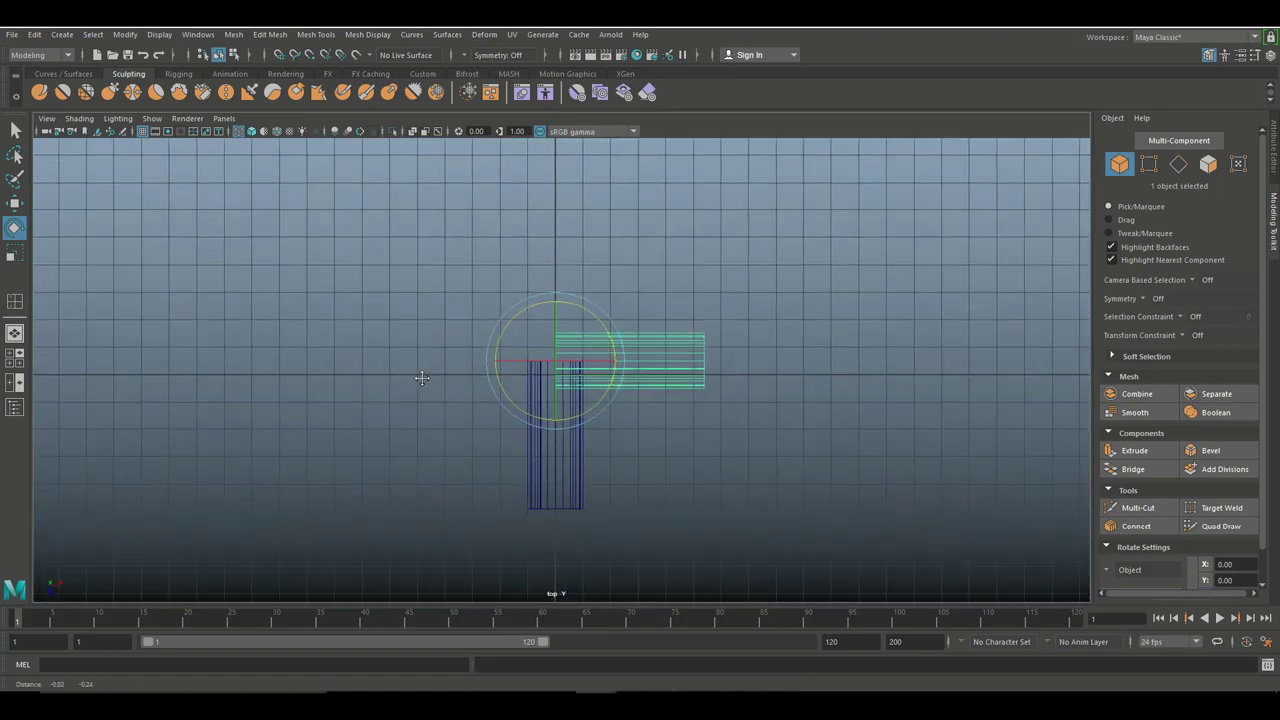
pyautogui.keyDown('alt'); pyautogui.moveTo(423, 374); pyautogui.dragTo(451, 349, button='middle'); pyautogui.keyUp('alt')
# Center the pivots of both the vertical and horizontal tunnel meshes.
pyautogui.click(591, 449)
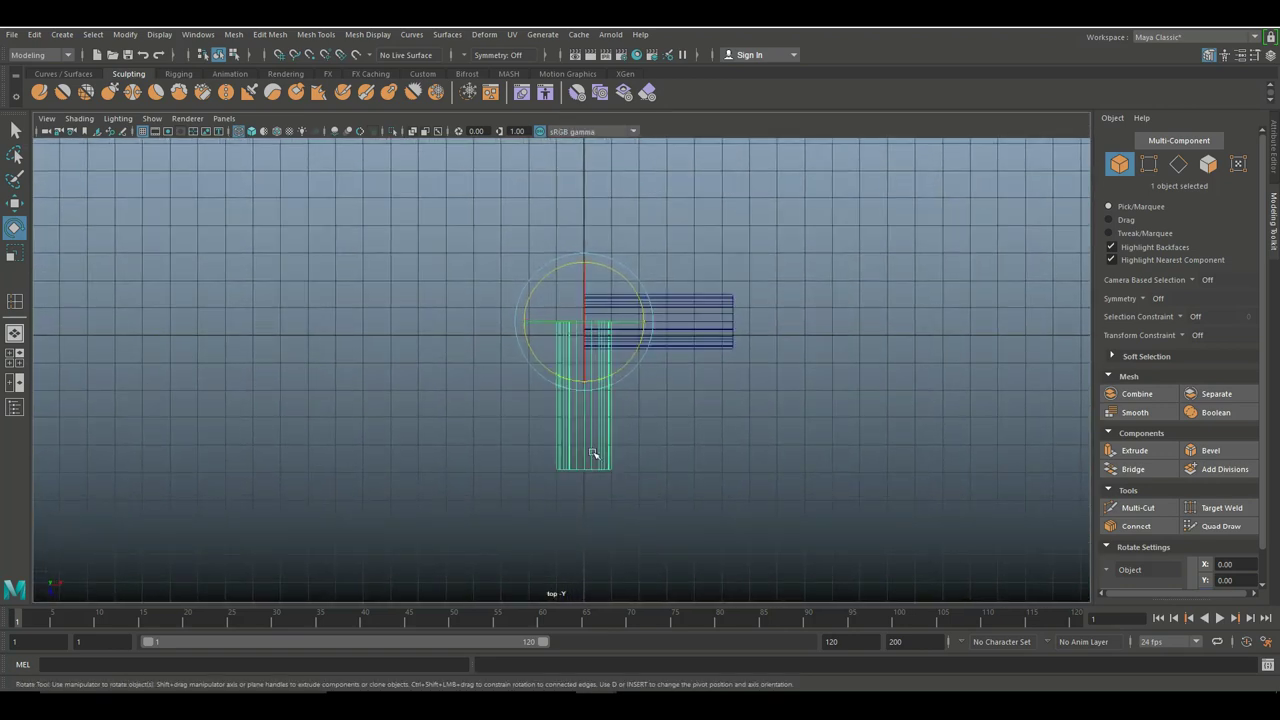
pyautogui.click(126, 35)
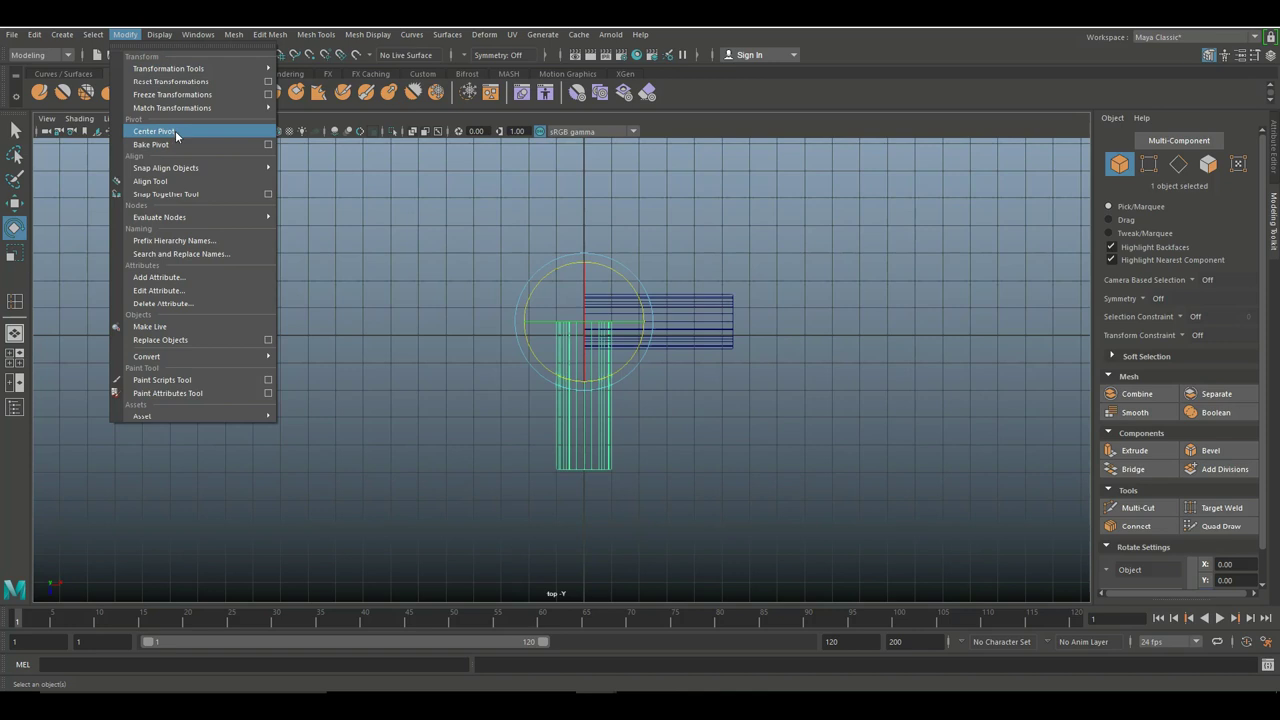
pyautogui.click(150, 133)
pyautogui.click(677, 328)
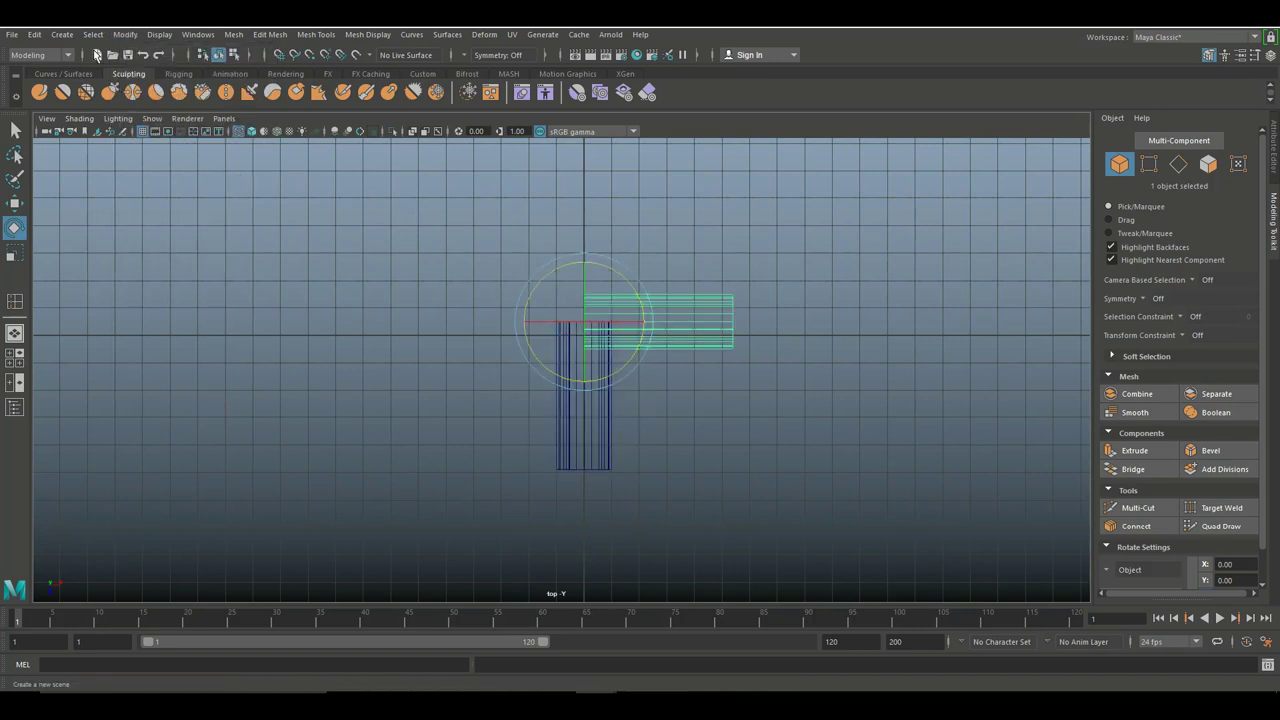
pyautogui.press('g')
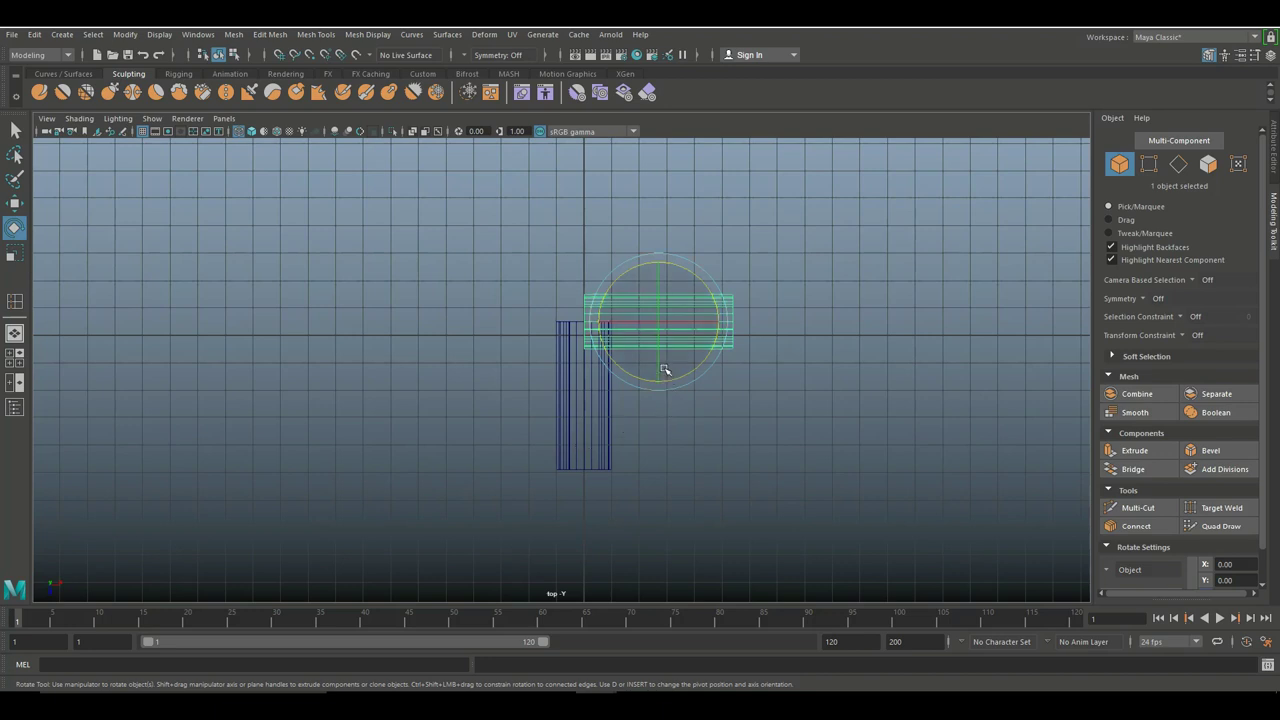
# Move both tunnel meshes so they cross at their centres in a plus shape.
pyautogui.press('w')
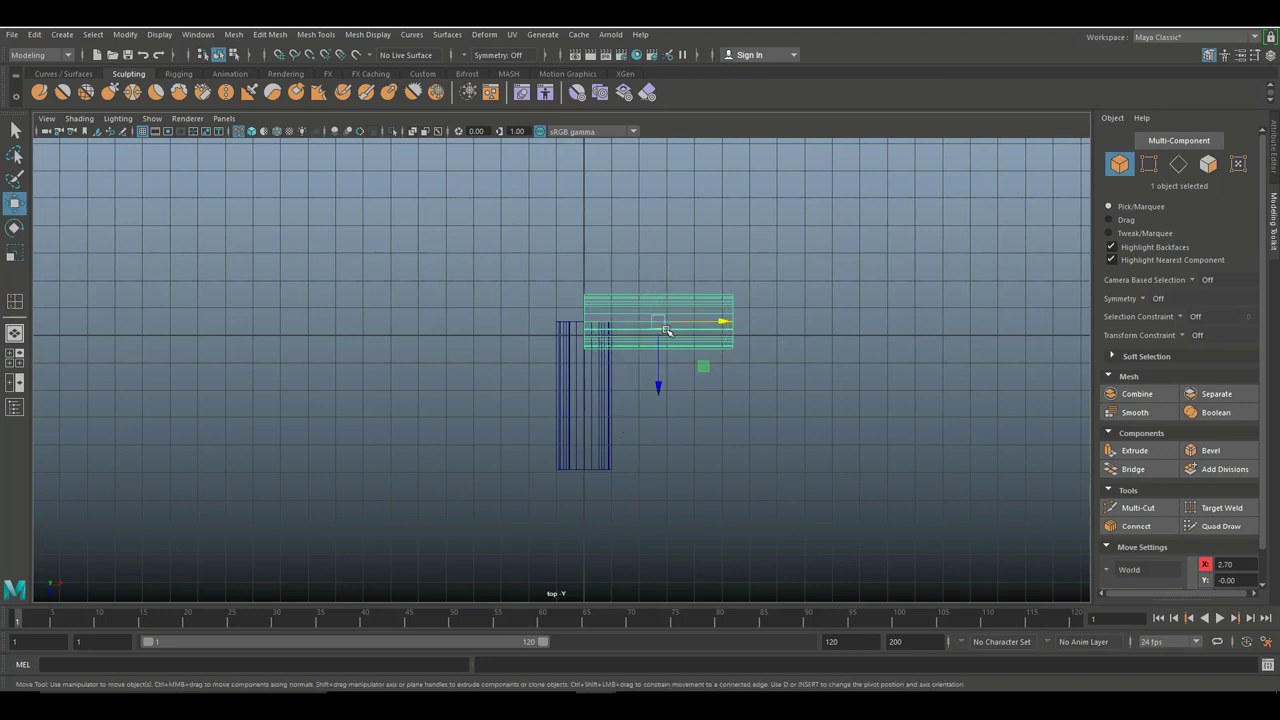
pyautogui.moveTo(665, 330); pyautogui.dragTo(589, 347)
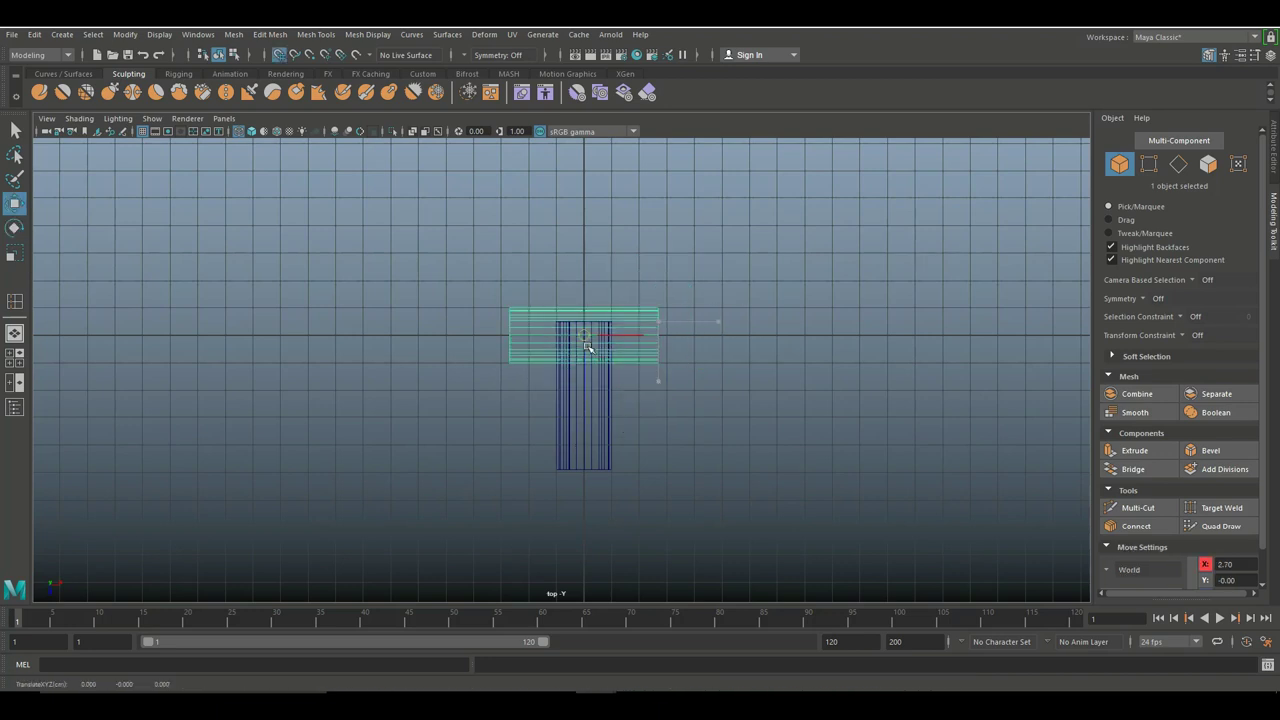
pyautogui.click(603, 451)
pyautogui.moveTo(583, 400); pyautogui.dragTo(584, 336)
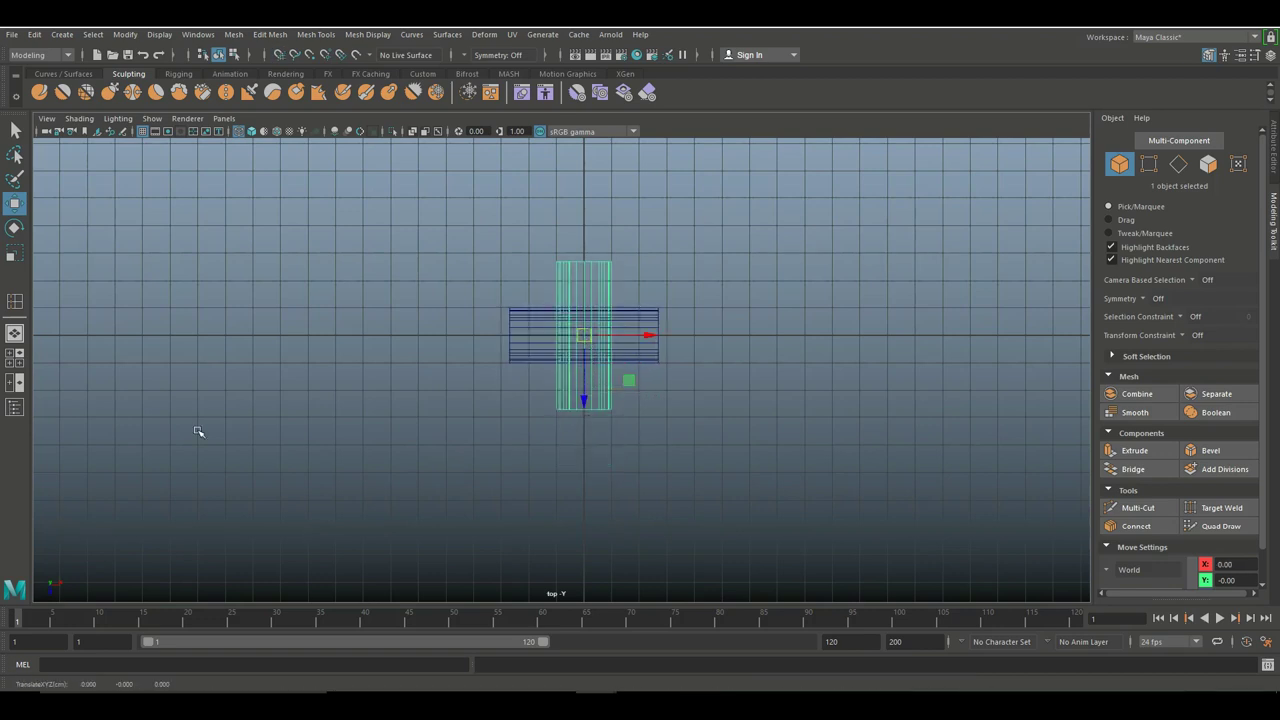
pyautogui.click(14, 356)
pyautogui.press('space')
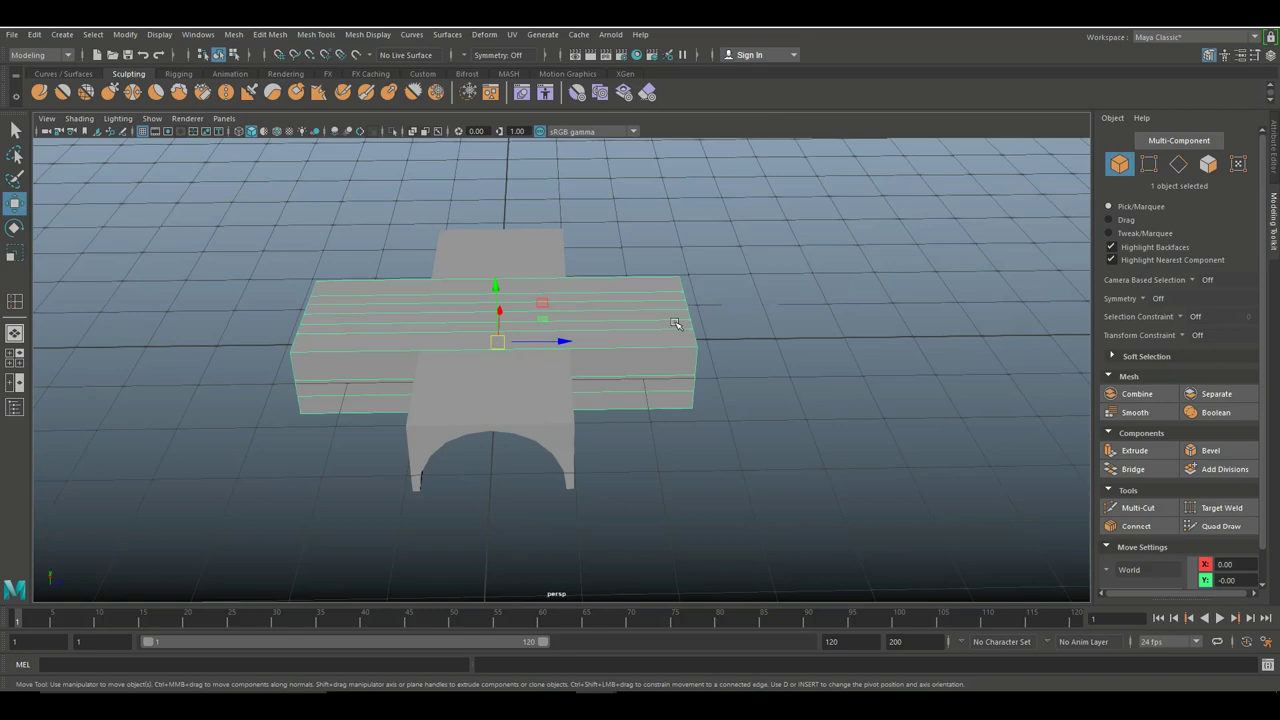
pyautogui.keyDown('alt'); pyautogui.moveTo(710, 350); pyautogui.dragTo(413, 423); pyautogui.keyUp('alt')
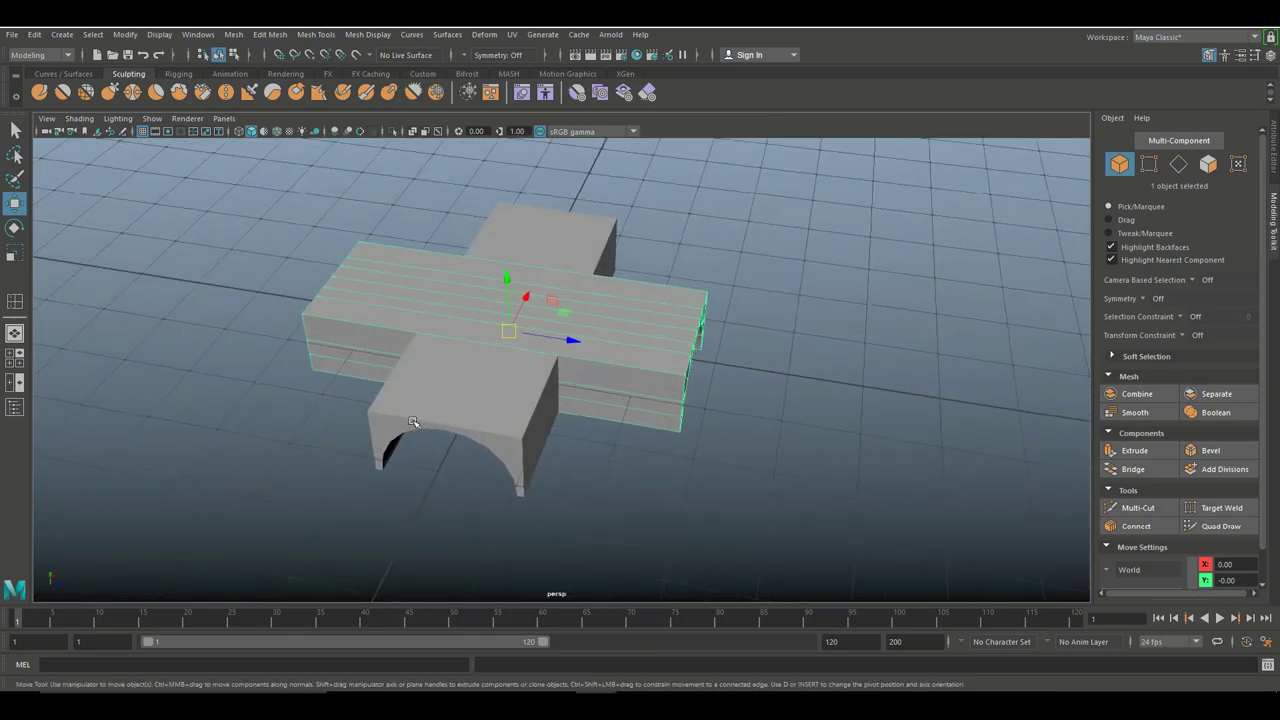
# Select both tunnel meshes and Boolean-union them into polyCBoolOp1.
pyautogui.keyDown('shift'); pyautogui.click(378, 411); pyautogui.keyUp('shift')
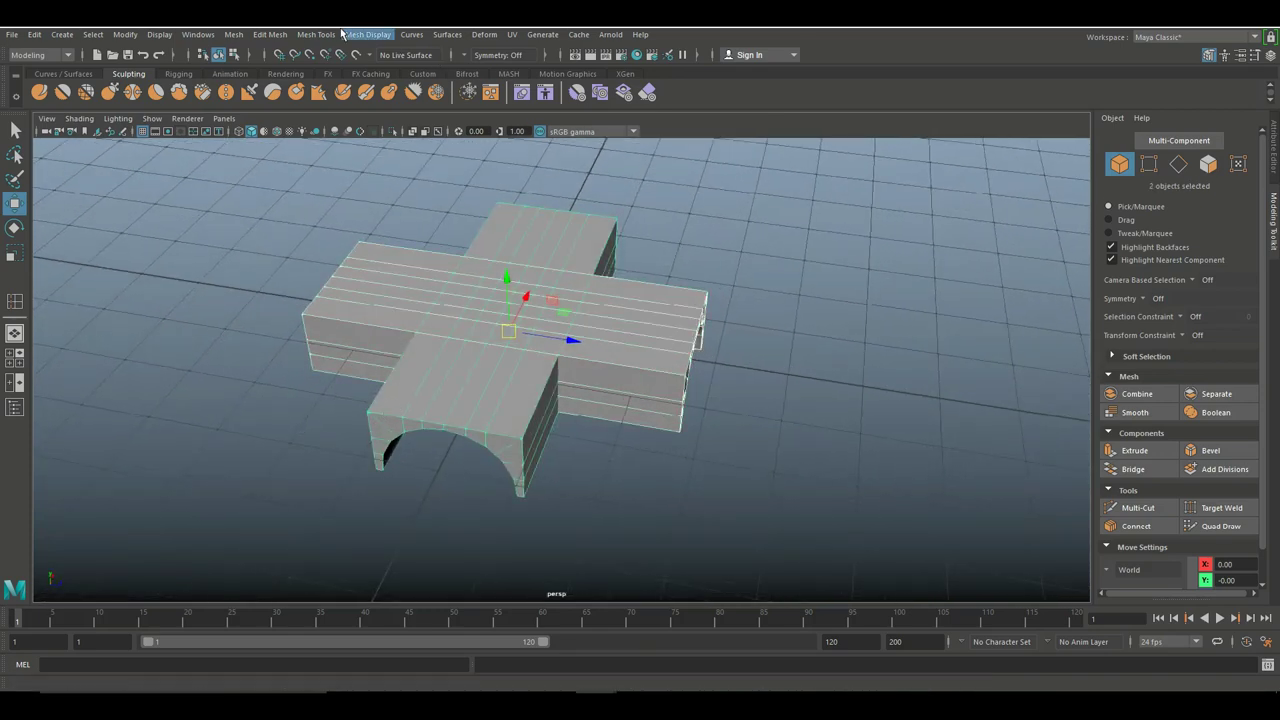
pyautogui.click(235, 35)
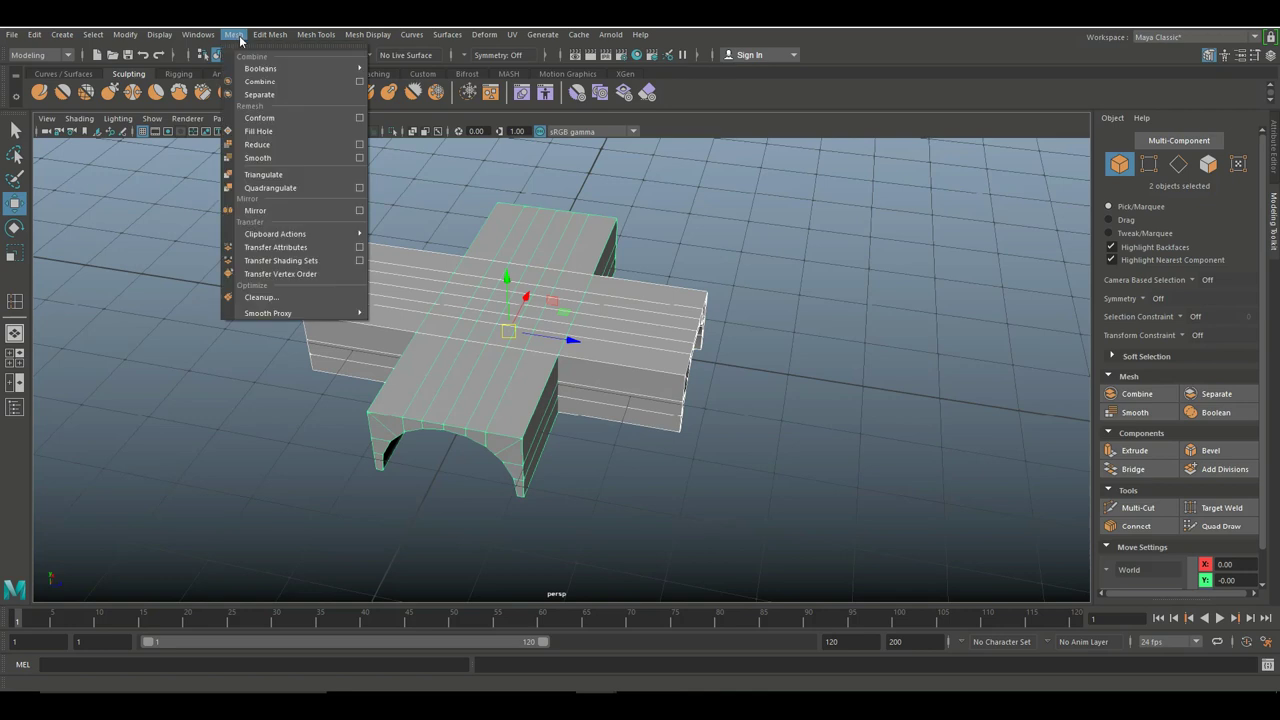
pyautogui.moveTo(313, 67)
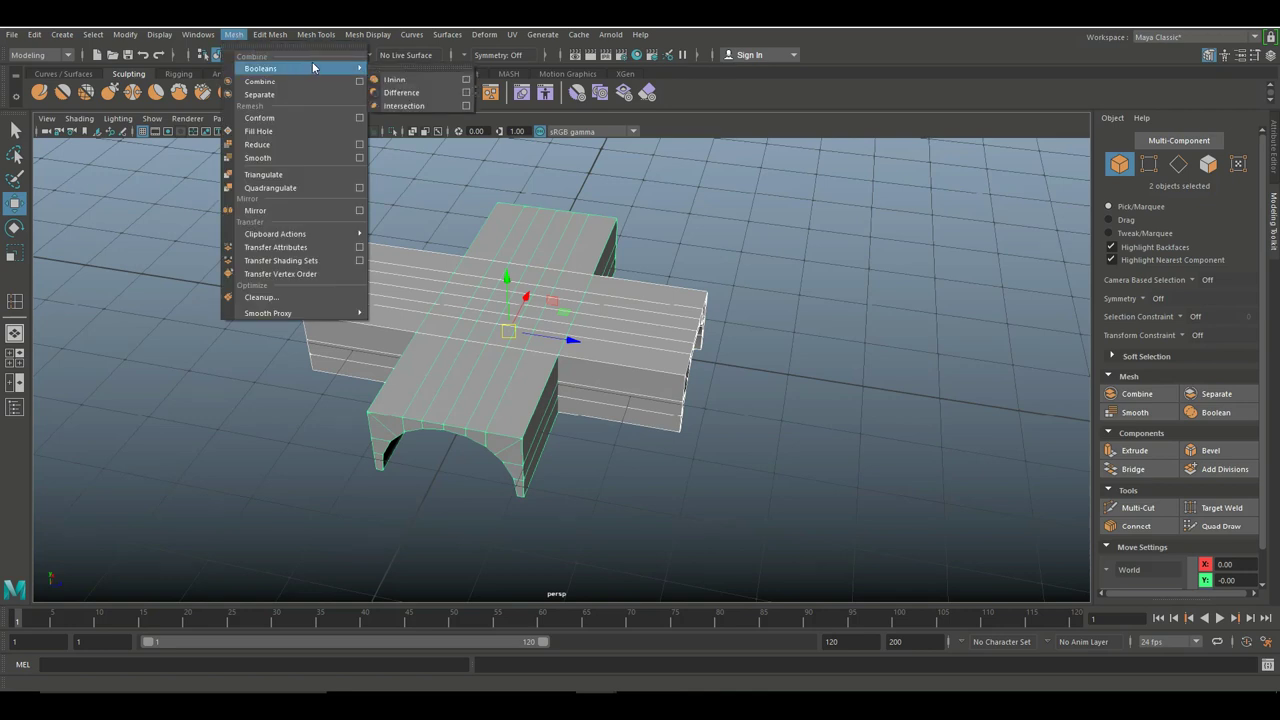
pyautogui.click(421, 79)
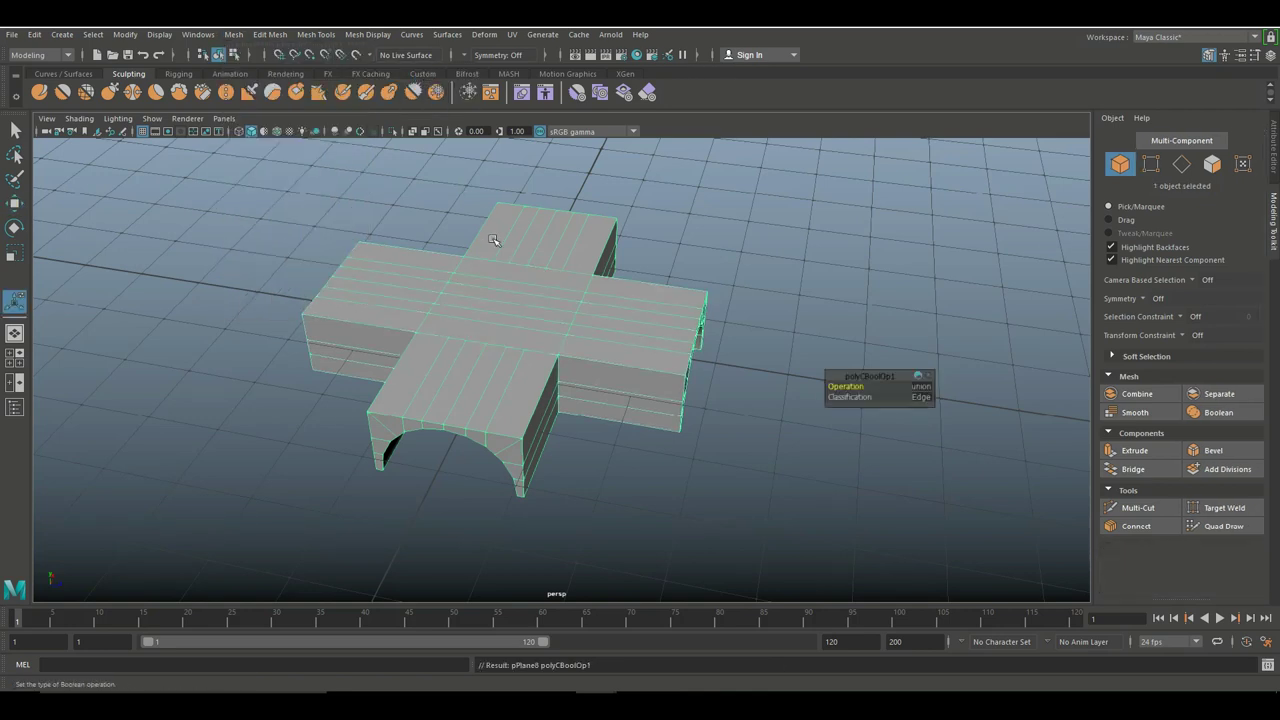
# Orbit beneath the merged vault to inspect the cross junction from below.
pyautogui.keyDown('alt'); pyautogui.moveTo(604, 327); pyautogui.dragTo(521, 257); pyautogui.keyUp('alt')
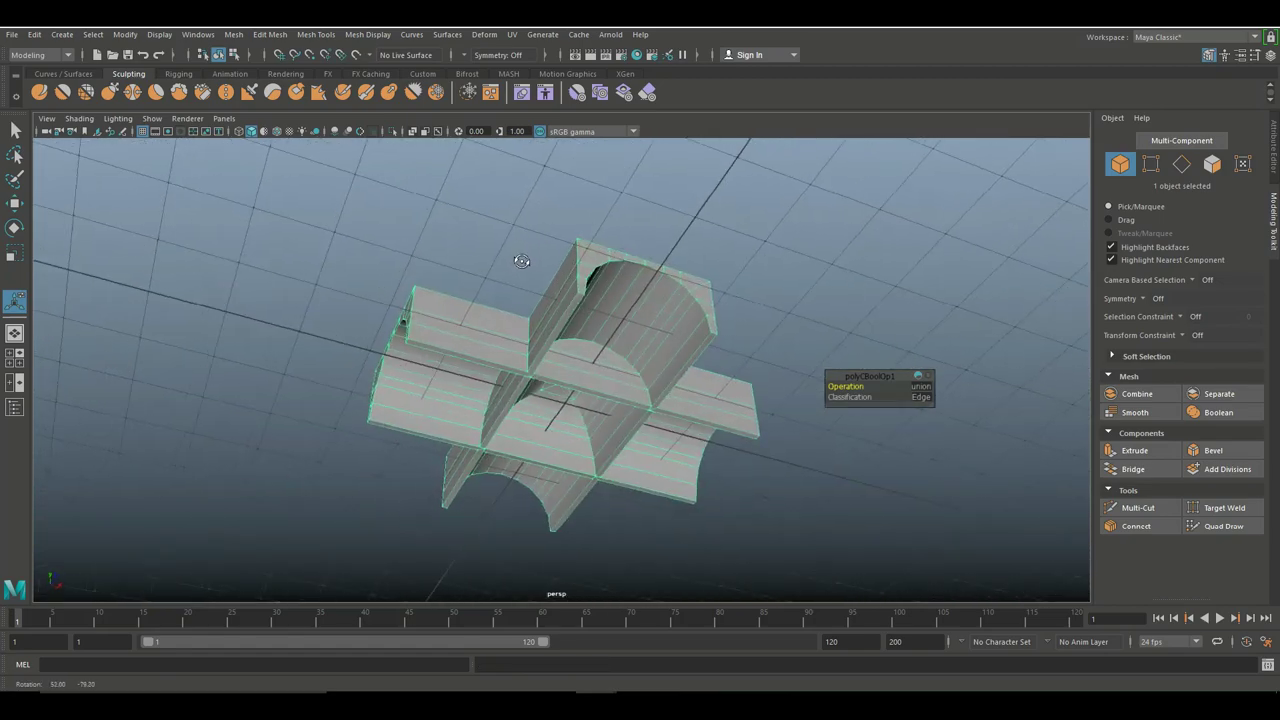
pyautogui.scroll(8, 500, 210)
pyautogui.keyDown('alt'); pyautogui.moveTo(500, 210); pyautogui.dragTo(476, 347); pyautogui.keyUp('alt')
pyautogui.scroll(6, 532, 323)
pyautogui.scroll(-4, 476, 347)
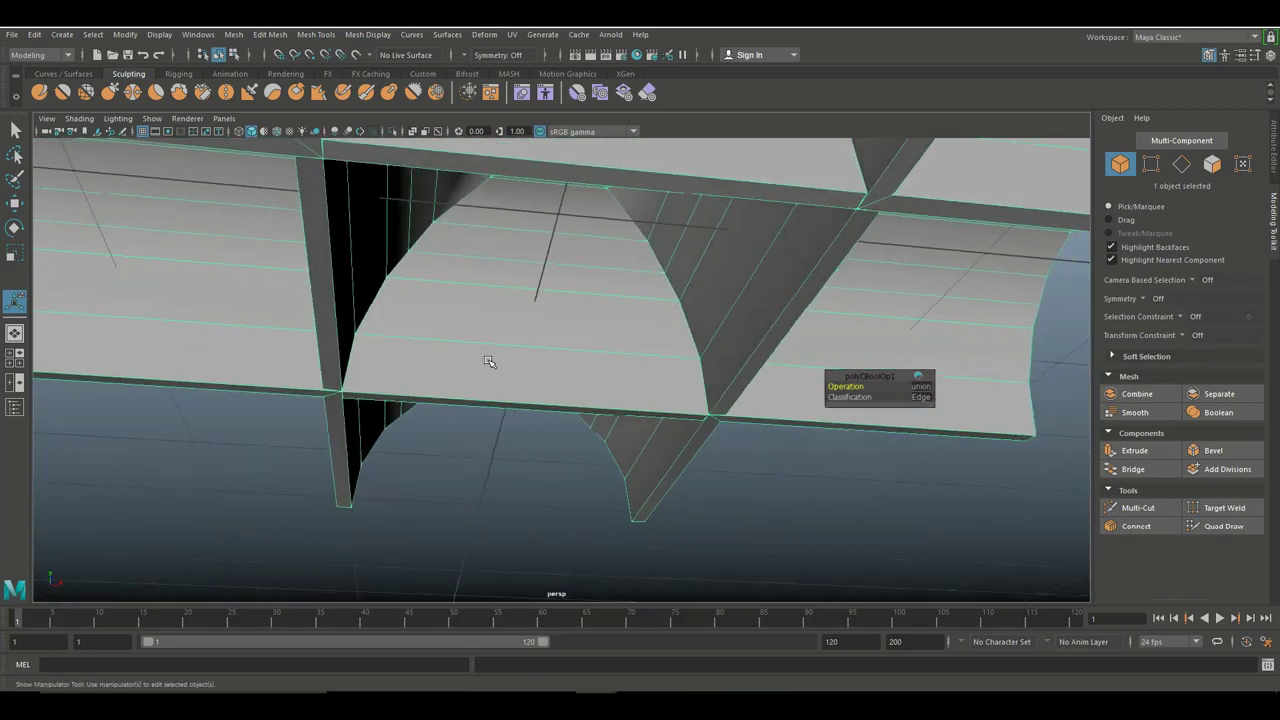
pyautogui.scroll(-2, 479, 348)
pyautogui.keyDown('alt'); pyautogui.moveTo(479, 348); pyautogui.dragTo(425, 305); pyautogui.keyUp('alt')
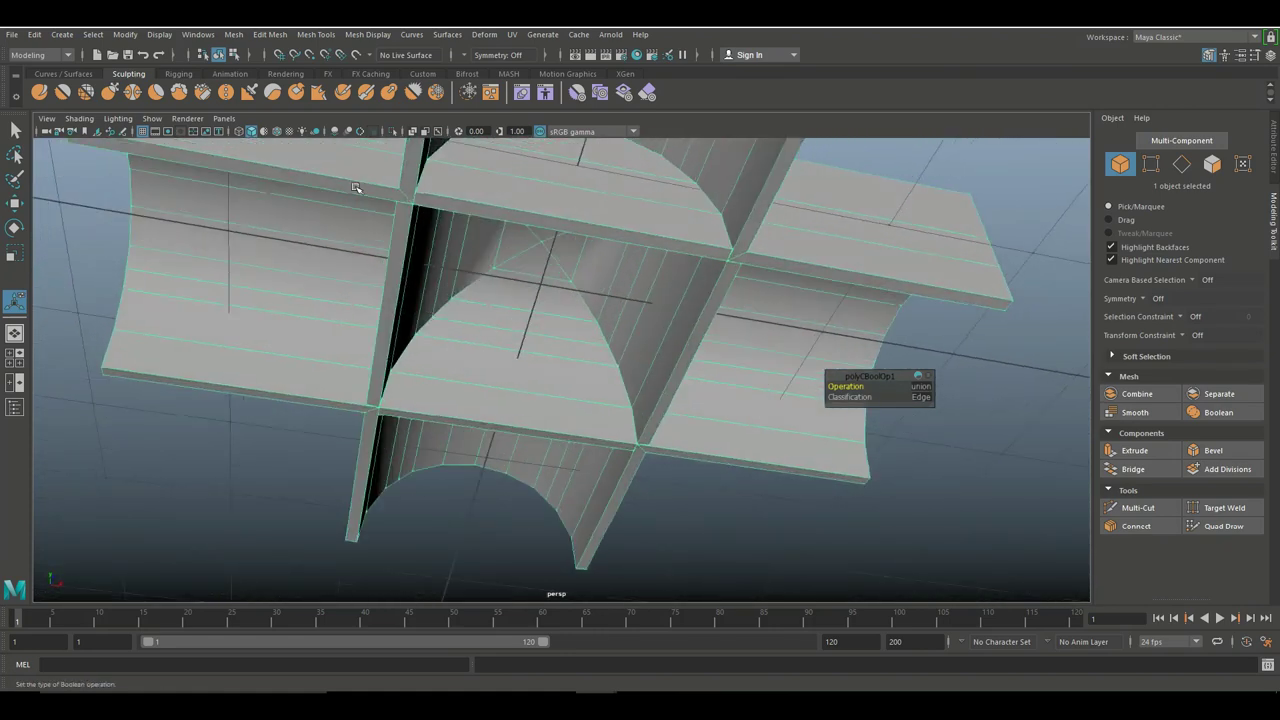
pyautogui.rightClick(393, 246)
# In face mode, select the rim face strips around the vault's arch undersides.
pyautogui.click(393, 283)
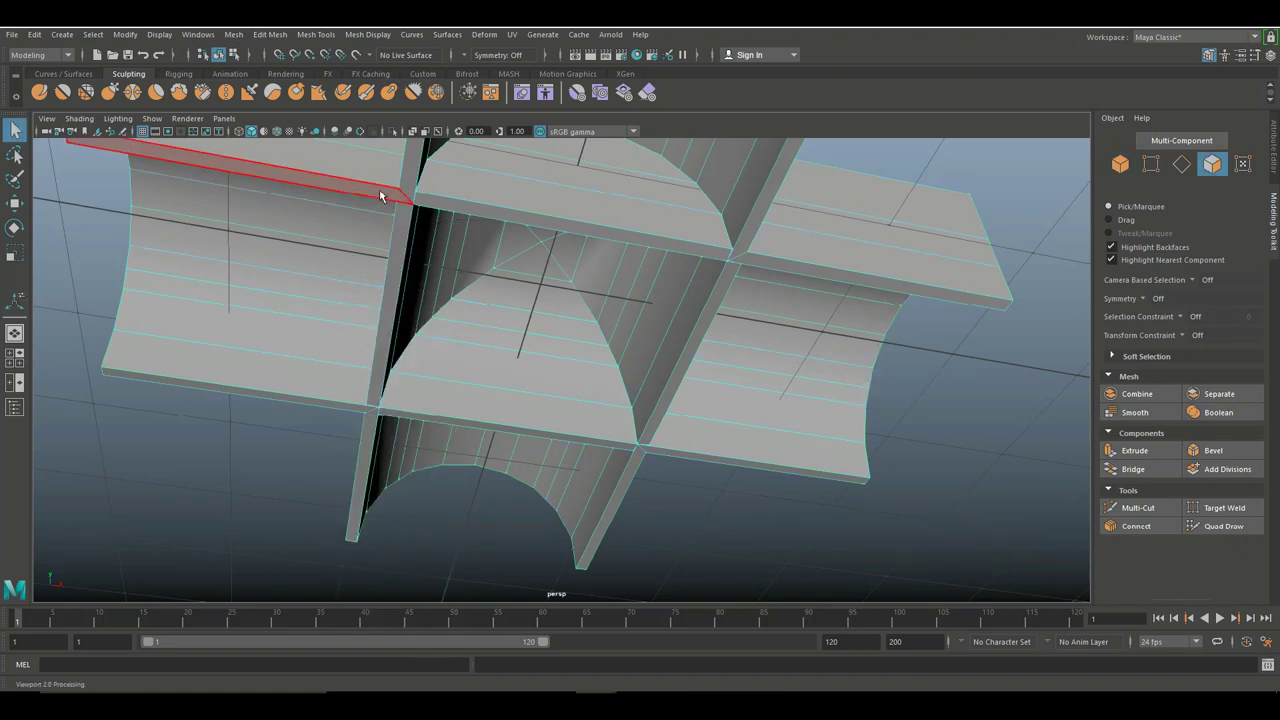
pyautogui.click(380, 198)
pyautogui.keyDown('shift'); pyautogui.click(470, 210); pyautogui.keyUp('shift')
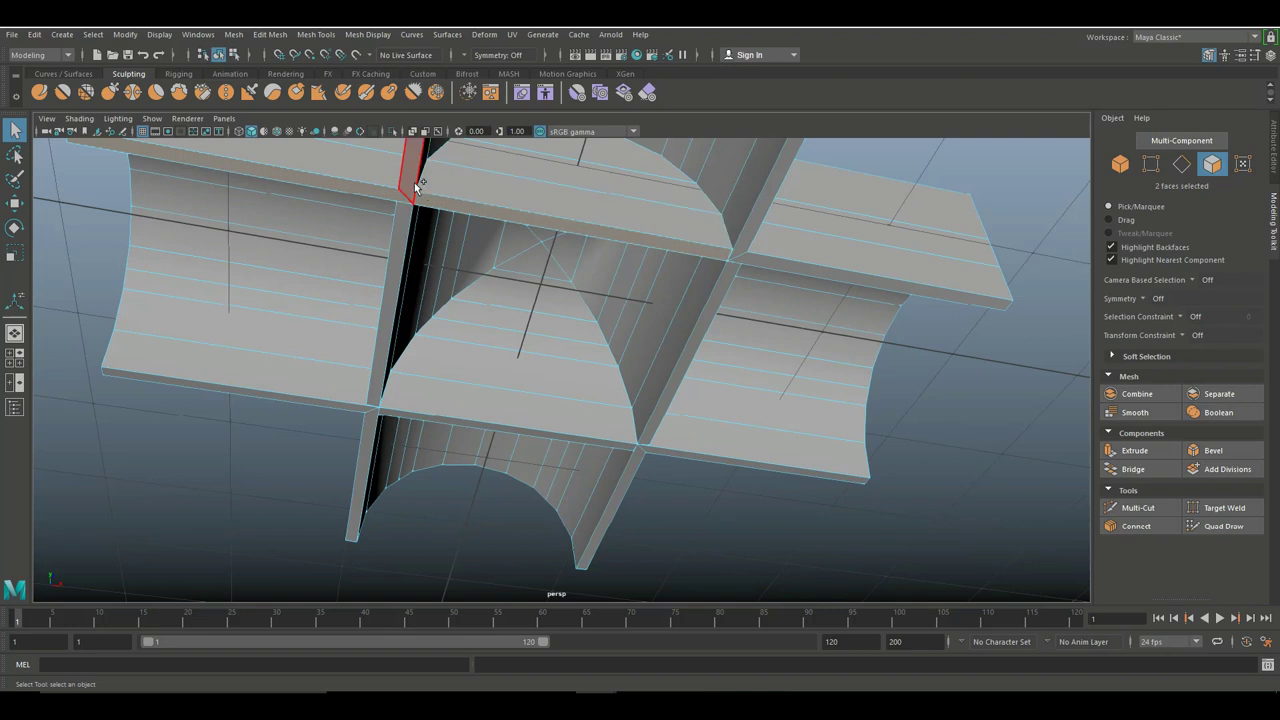
pyautogui.keyDown('shift'); pyautogui.click(412, 168); pyautogui.keyUp('shift')
pyautogui.keyDown('shift'); pyautogui.click(750, 240); pyautogui.keyUp('shift')
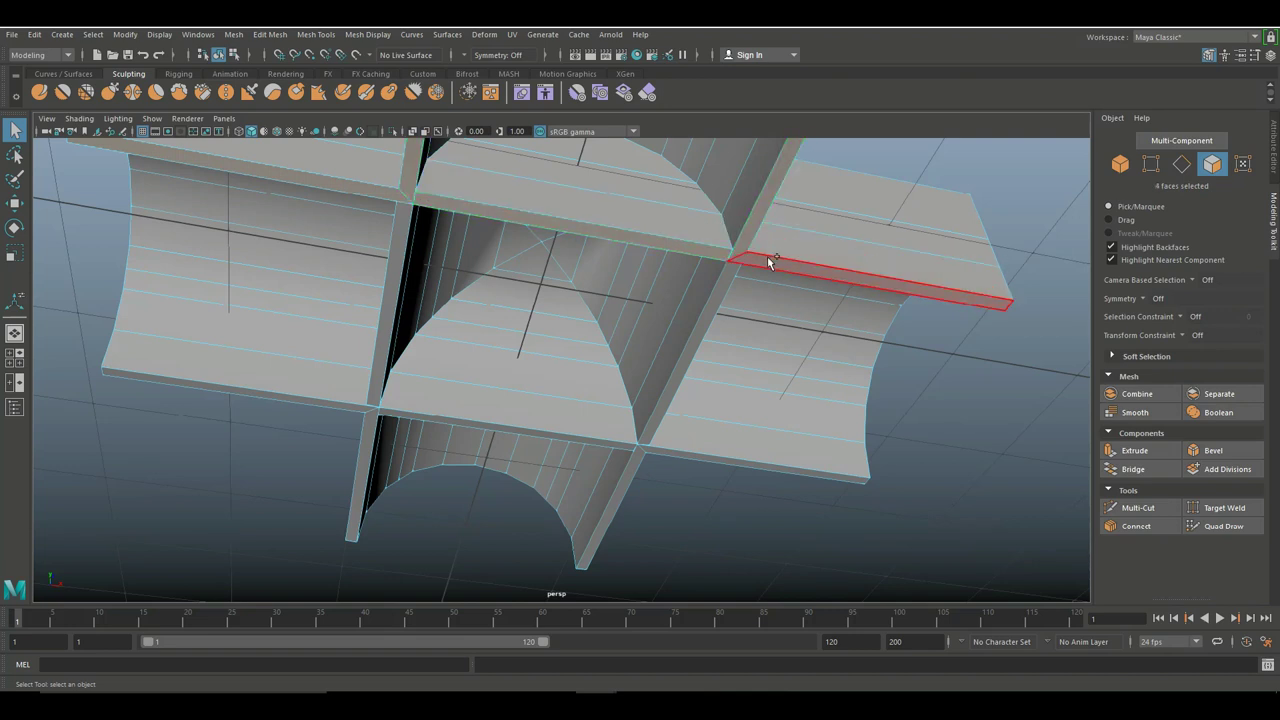
pyautogui.keyDown('shift'); pyautogui.click(723, 285); pyautogui.keyUp('shift')
pyautogui.keyDown('shift'); pyautogui.click(523, 340); pyautogui.keyUp('shift')
pyautogui.keyDown('shift'); pyautogui.click(397, 307); pyautogui.keyUp('shift')
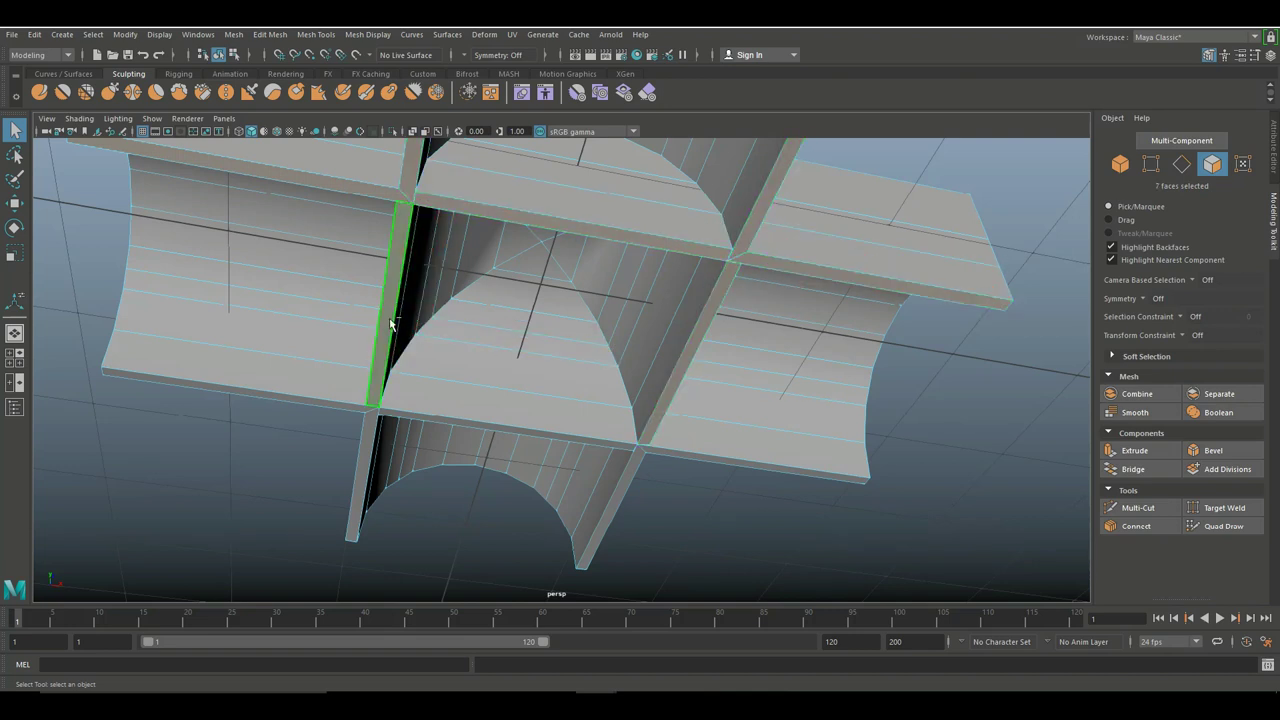
pyautogui.keyDown('shift'); pyautogui.click(335, 400); pyautogui.keyUp('shift')
pyautogui.keyDown('shift'); pyautogui.click(368, 430); pyautogui.keyUp('shift')
pyautogui.keyDown('shift'); pyautogui.click(434, 420); pyautogui.keyUp('shift')
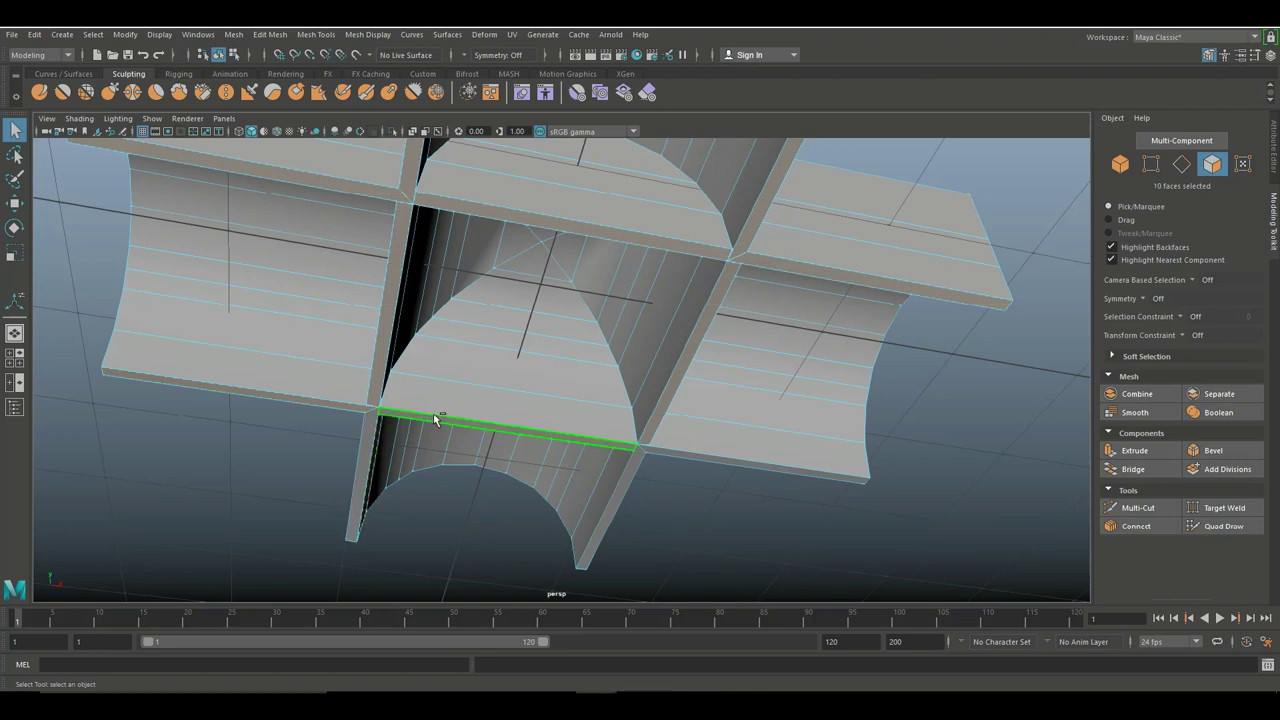
pyautogui.keyDown('shift'); pyautogui.click(660, 445); pyautogui.keyUp('shift')
pyautogui.keyDown('shift'); pyautogui.click(628, 475); pyautogui.keyUp('shift')
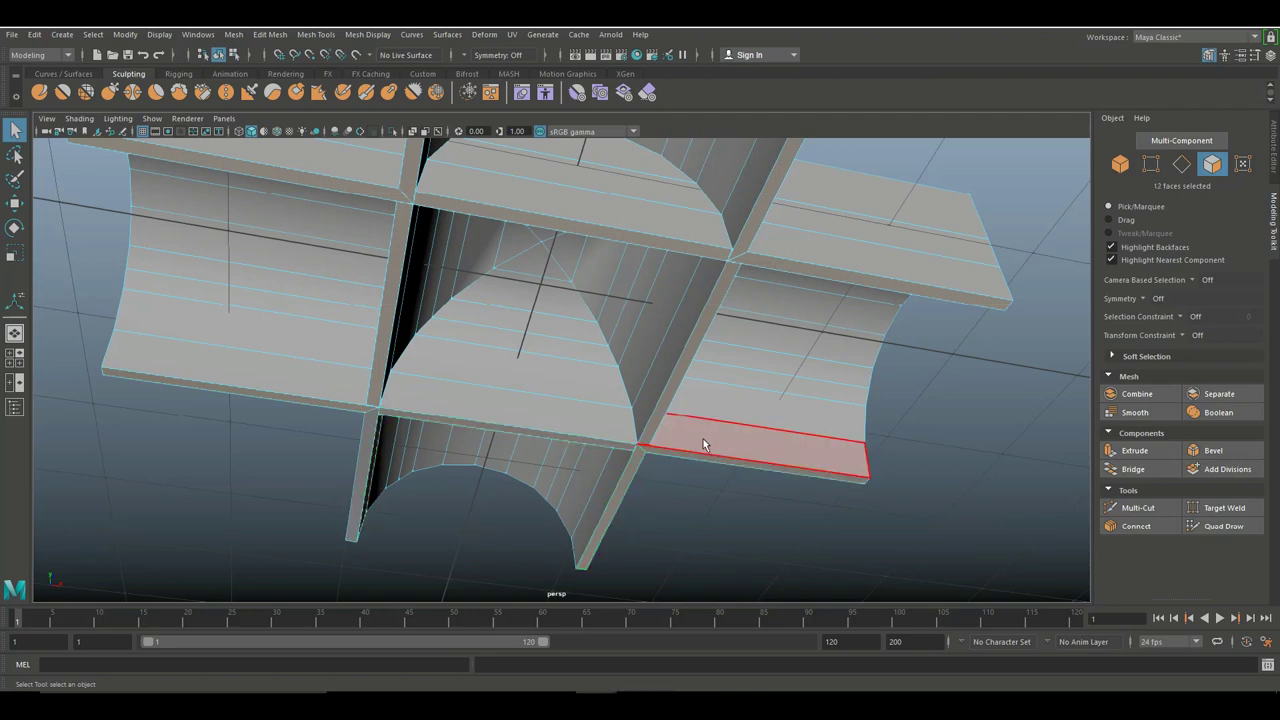
# Check the selection in wireframe and add the missing twelfth rim face.
pyautogui.press('4')
pyautogui.keyDown('alt'); pyautogui.moveTo(699, 442); pyautogui.dragTo(637, 459); pyautogui.keyUp('alt')
pyautogui.scroll(4, 637, 465)
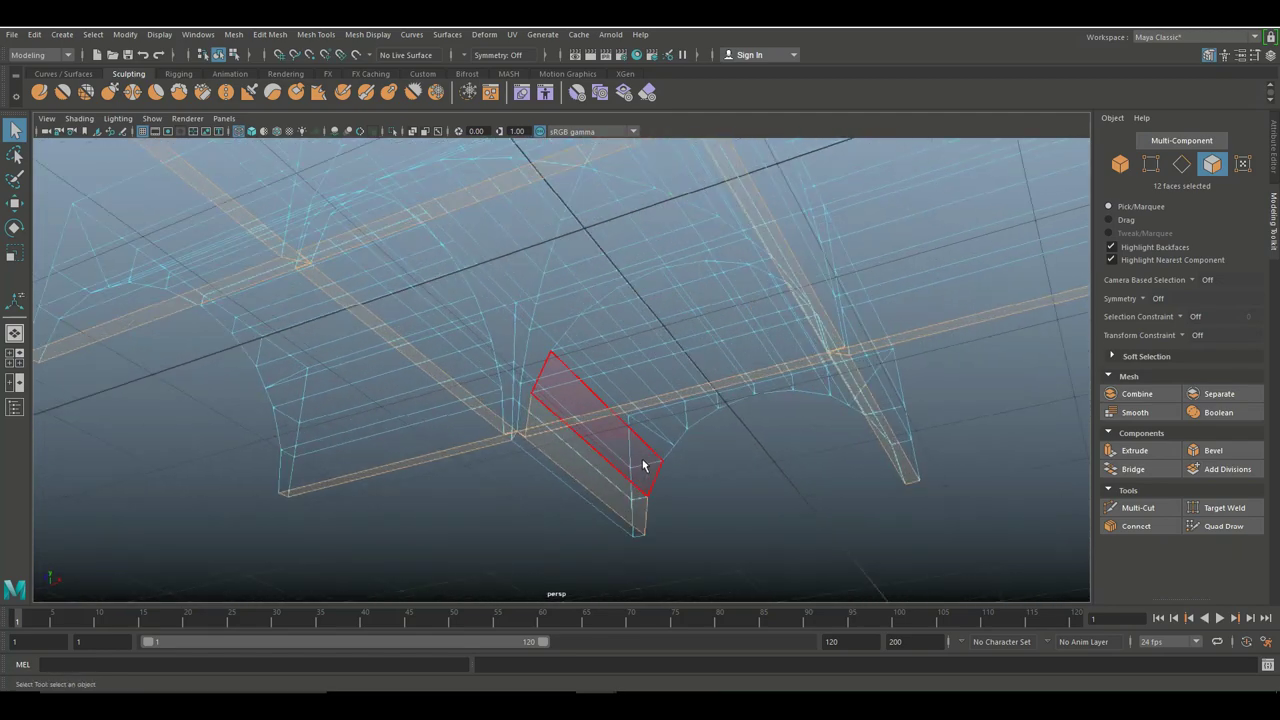
pyautogui.press('5')
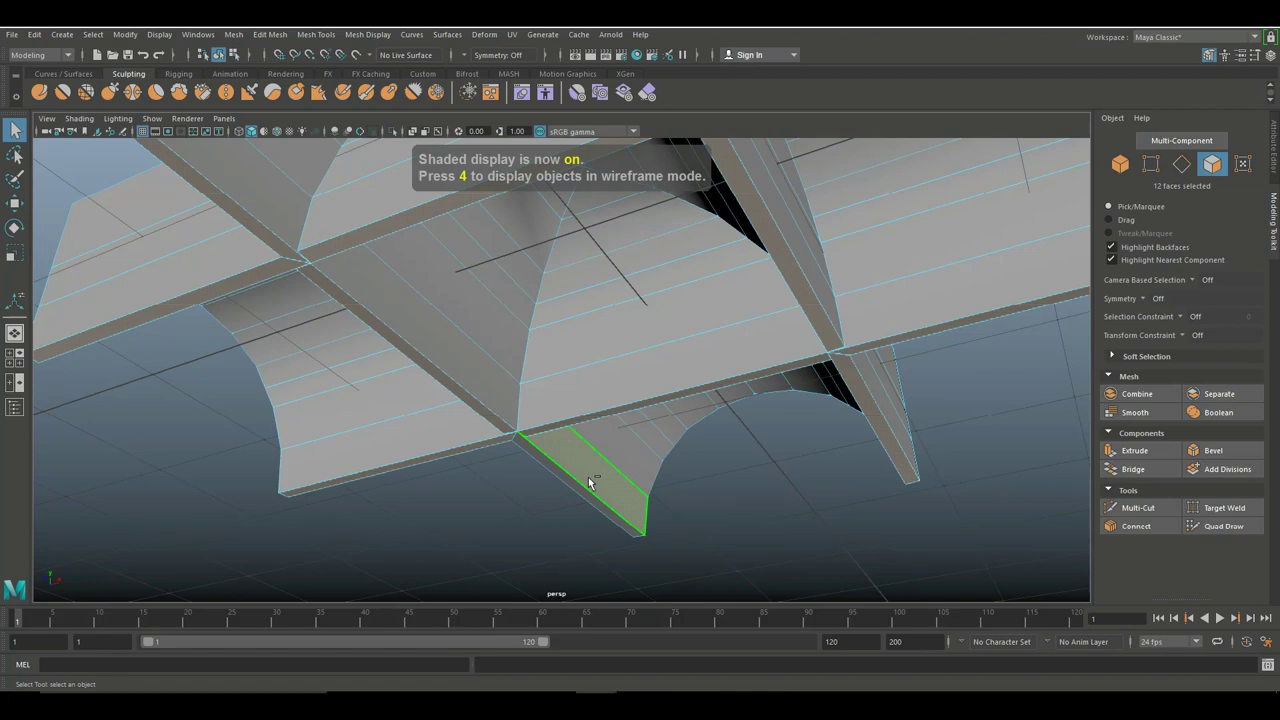
pyautogui.keyDown('shift'); pyautogui.click(580, 488); pyautogui.keyUp('shift')
pyautogui.press('4')
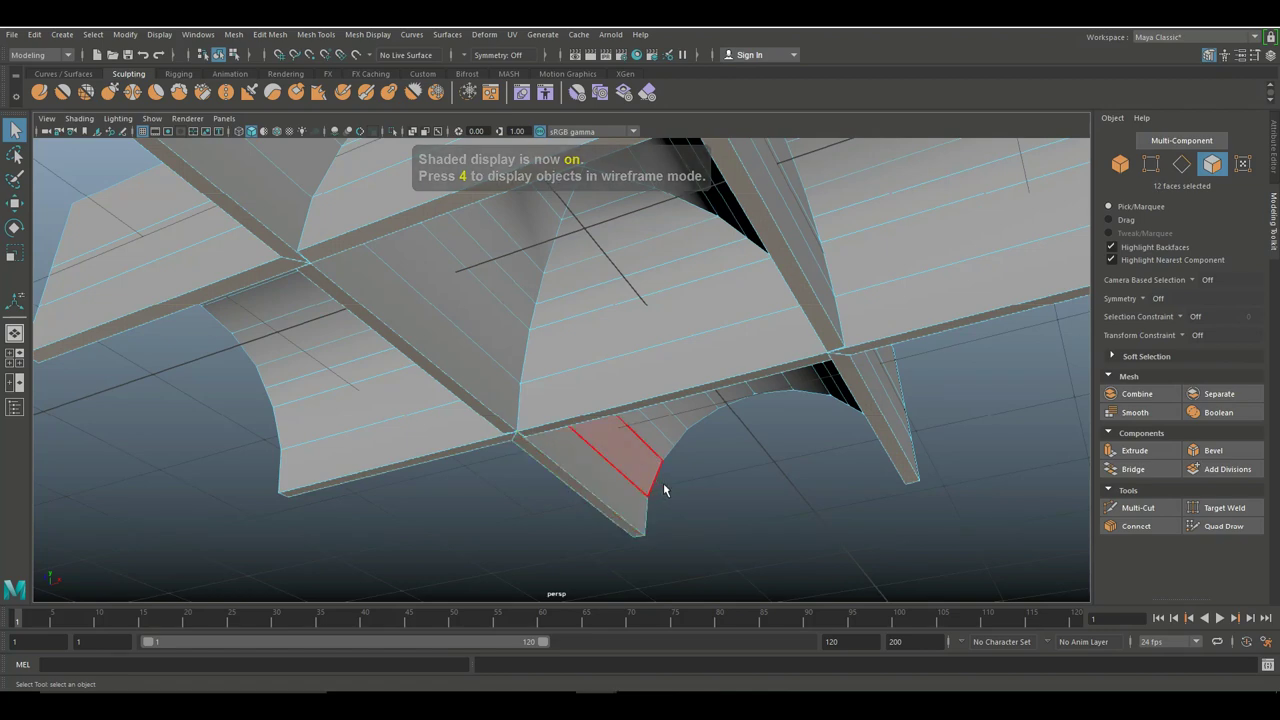
pyautogui.scroll(-5, 665, 480)
pyautogui.moveTo(665, 480)
pyautogui.keyDown('alt'); pyautogui.mouseDown()
pyautogui.moveTo(686, 471)
pyautogui.moveTo(680, 514)
pyautogui.moveTo(677, 489)
pyautogui.moveTo(672, 499)
pyautogui.mouseUp(); pyautogui.keyUp('alt')
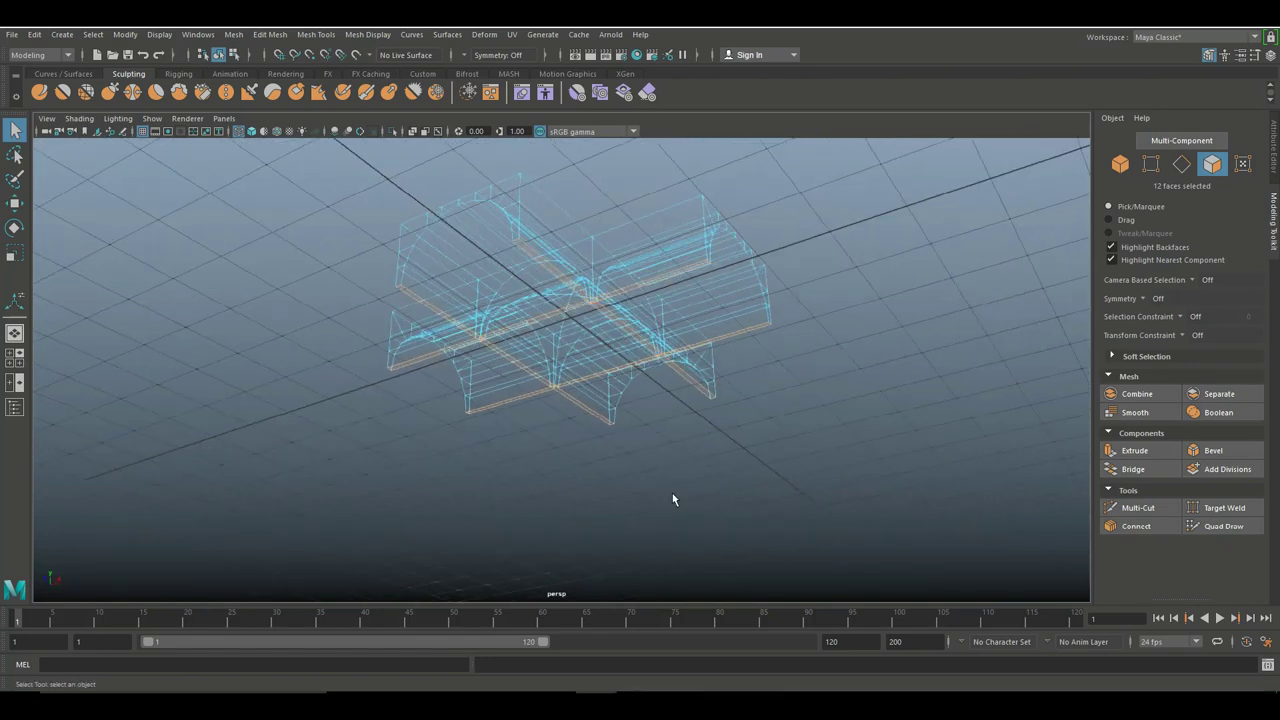
pyautogui.press('5')
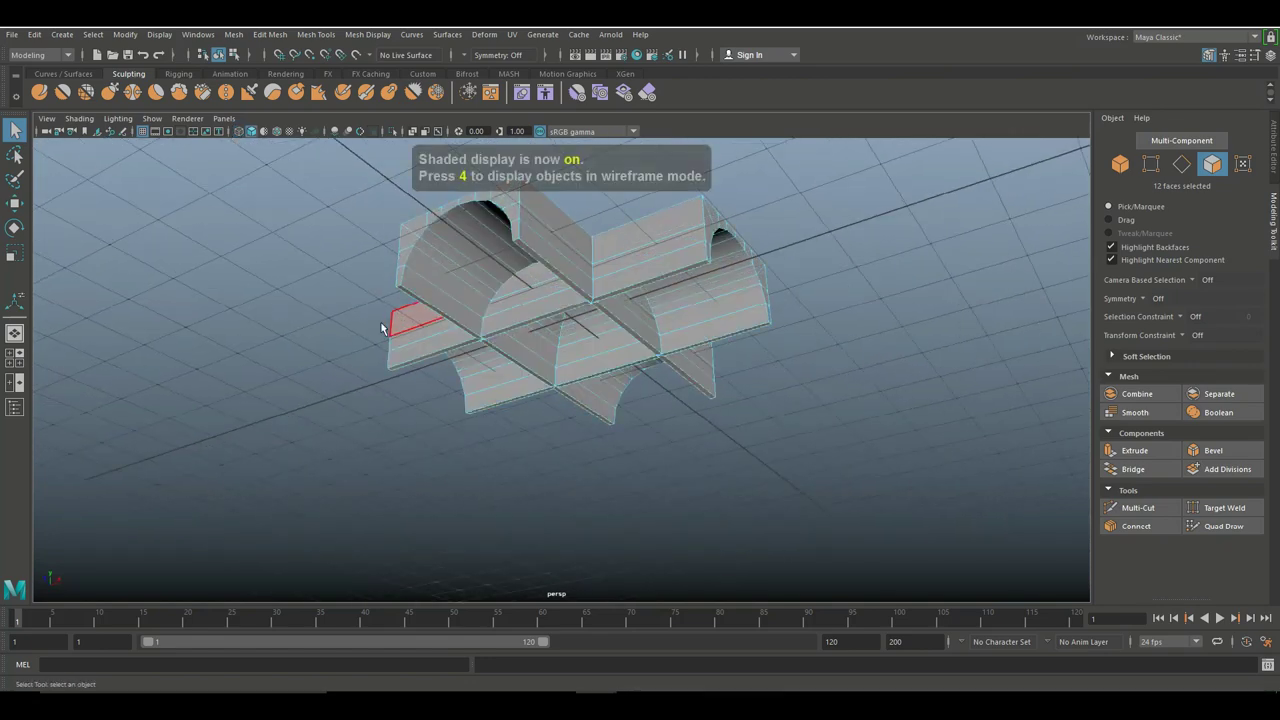
# Extrude the twelve rim faces and lower them 0.50 along Y.
pyautogui.hotkey('ctrl', 'e')
pyautogui.press('w')
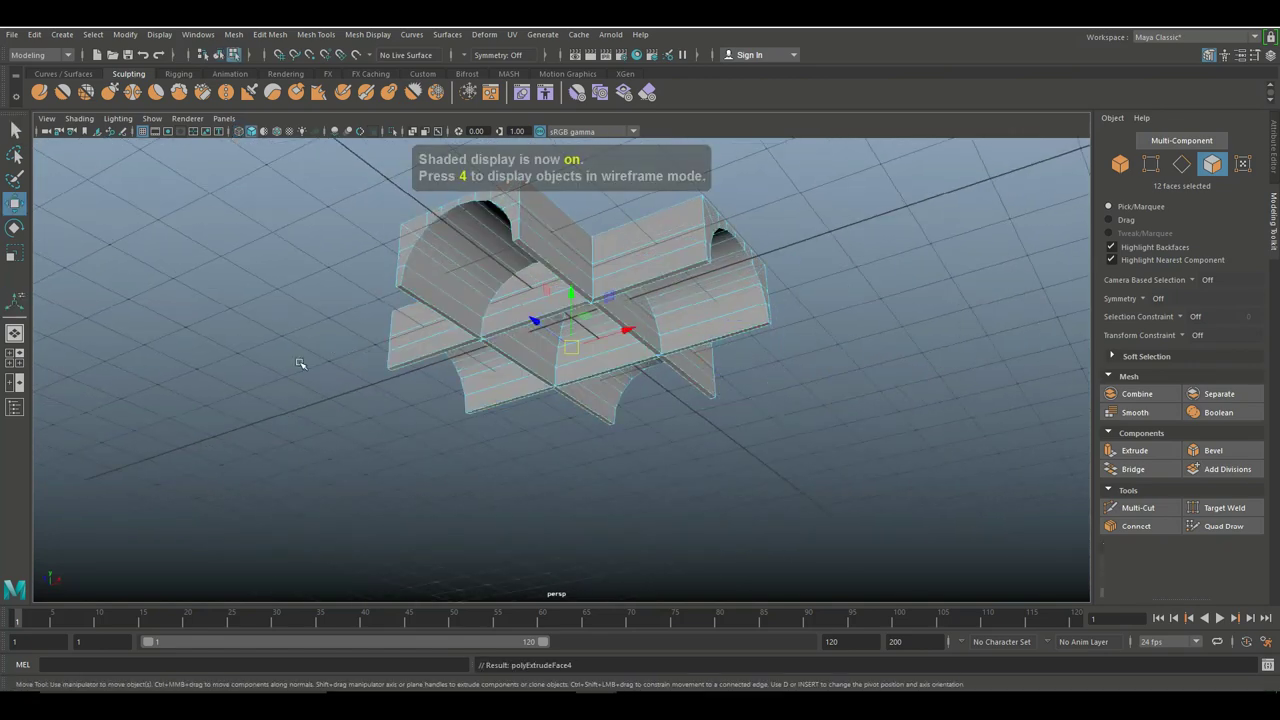
pyautogui.moveTo(570, 296)
pyautogui.mouseDown()
pyautogui.moveTo(570, 345)
pyautogui.moveTo(570, 306)
pyautogui.mouseUp()
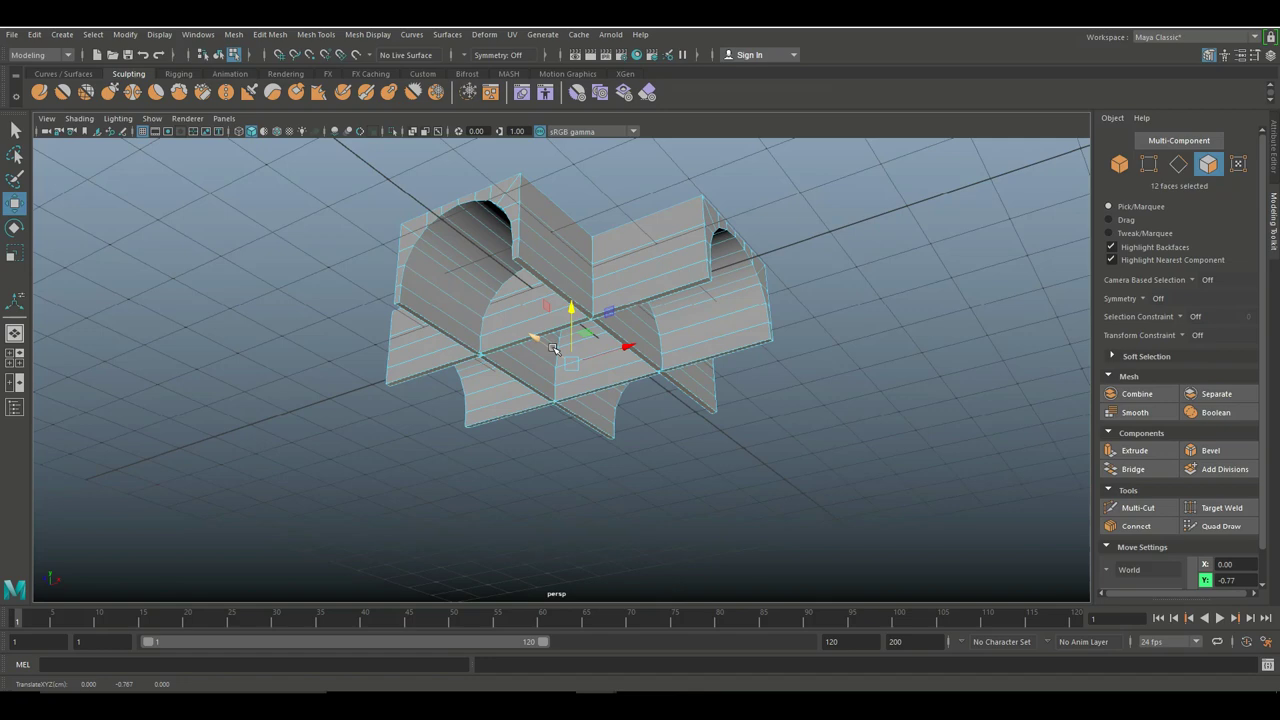
pyautogui.hotkey('ctrl', 'z')
pyautogui.moveTo(642, 443)
pyautogui.keyDown('alt'); pyautogui.mouseDown()
pyautogui.moveTo(610, 430)
pyautogui.moveTo(652, 443)
pyautogui.mouseUp(); pyautogui.keyUp('alt')
# Select eight rim faces on the other tunnel, fixing one wrongly picked face.
pyautogui.click(942, 395)
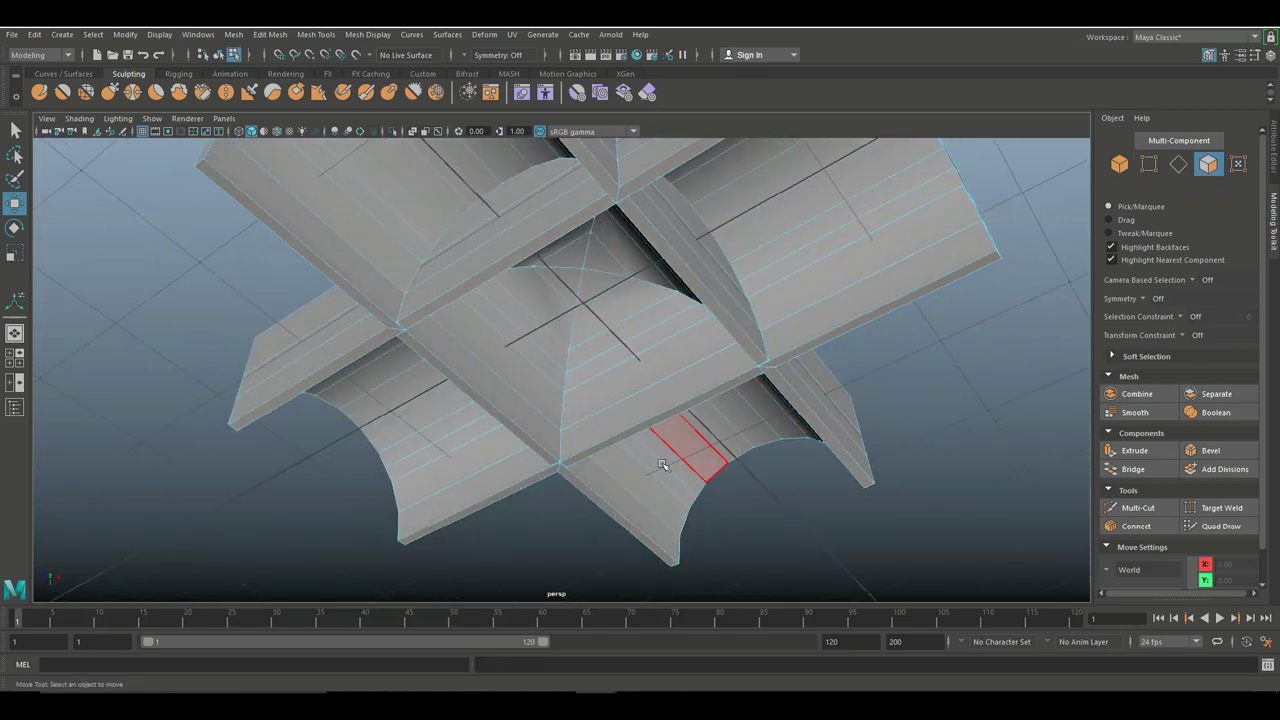
pyautogui.click(372, 345)
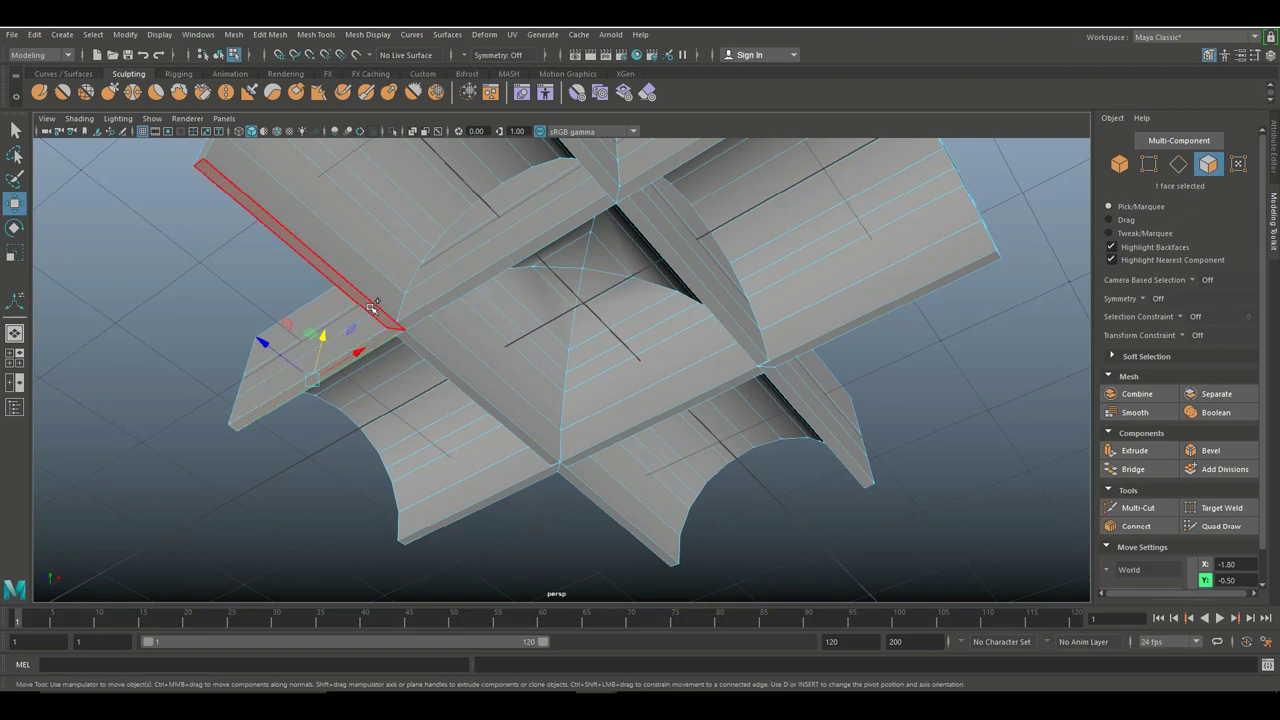
pyautogui.keyDown('shift'); pyautogui.click(374, 310); pyautogui.keyUp('shift')
pyautogui.keyDown('shift'); pyautogui.click(588, 166); pyautogui.keyUp('shift')
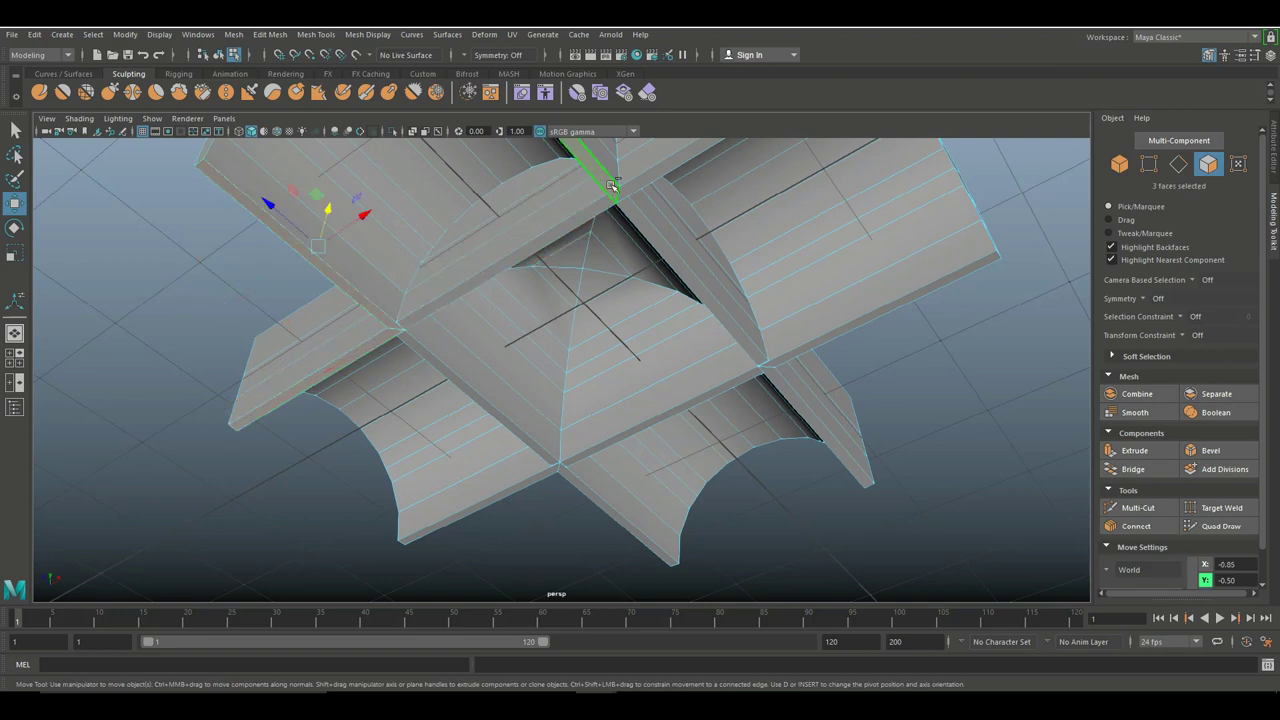
pyautogui.keyDown('shift'); pyautogui.click(640, 185); pyautogui.keyUp('shift')
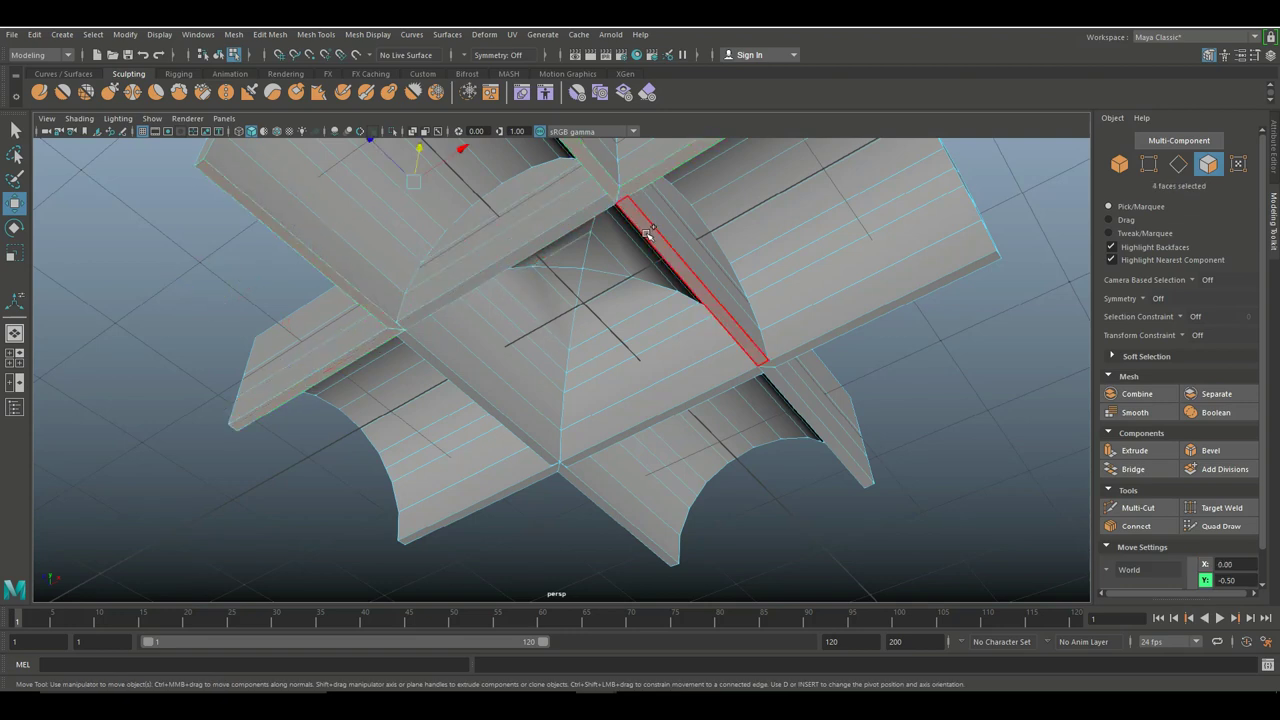
pyautogui.keyDown('shift'); pyautogui.click(812, 400); pyautogui.keyUp('shift')
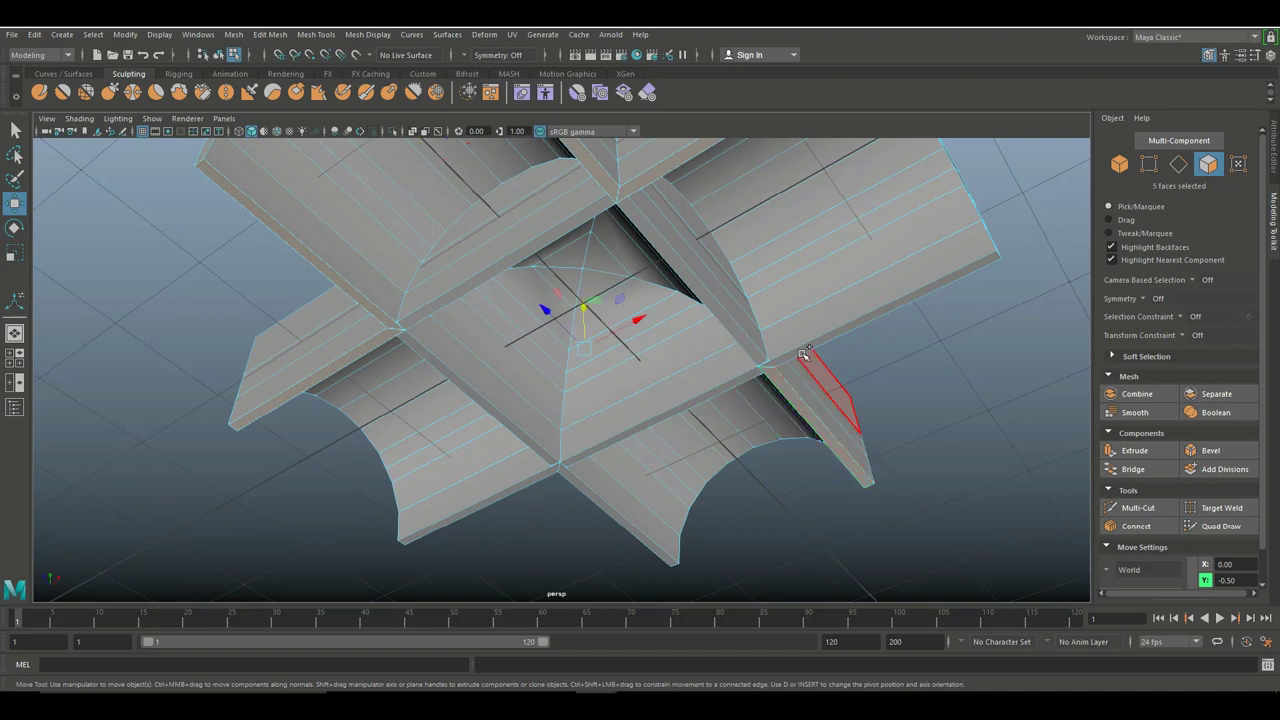
pyautogui.keyDown('shift'); pyautogui.click(806, 365); pyautogui.keyUp('shift')
pyautogui.keyDown('shift'); pyautogui.click(812, 405); pyautogui.keyUp('shift')
pyautogui.keyDown('shift'); pyautogui.click(623, 510); pyautogui.keyUp('shift')
pyautogui.keyDown('shift'); pyautogui.click(578, 509); pyautogui.keyUp('shift')
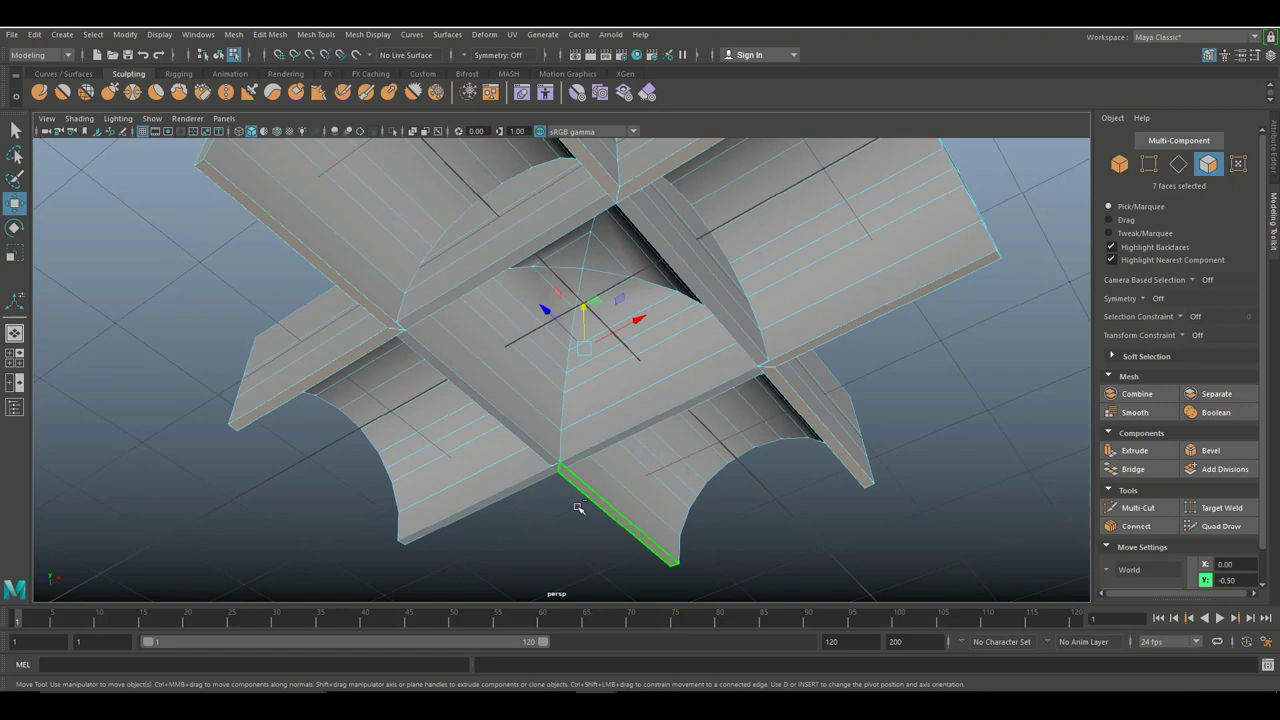
pyautogui.keyDown('shift'); pyautogui.click(526, 488); pyautogui.keyUp('shift')
# Extrude the eight faces and drag them down along Y into wall panels.
pyautogui.press('4')
pyautogui.scroll(-3, 733, 508)
pyautogui.scroll(-3, 739, 502)
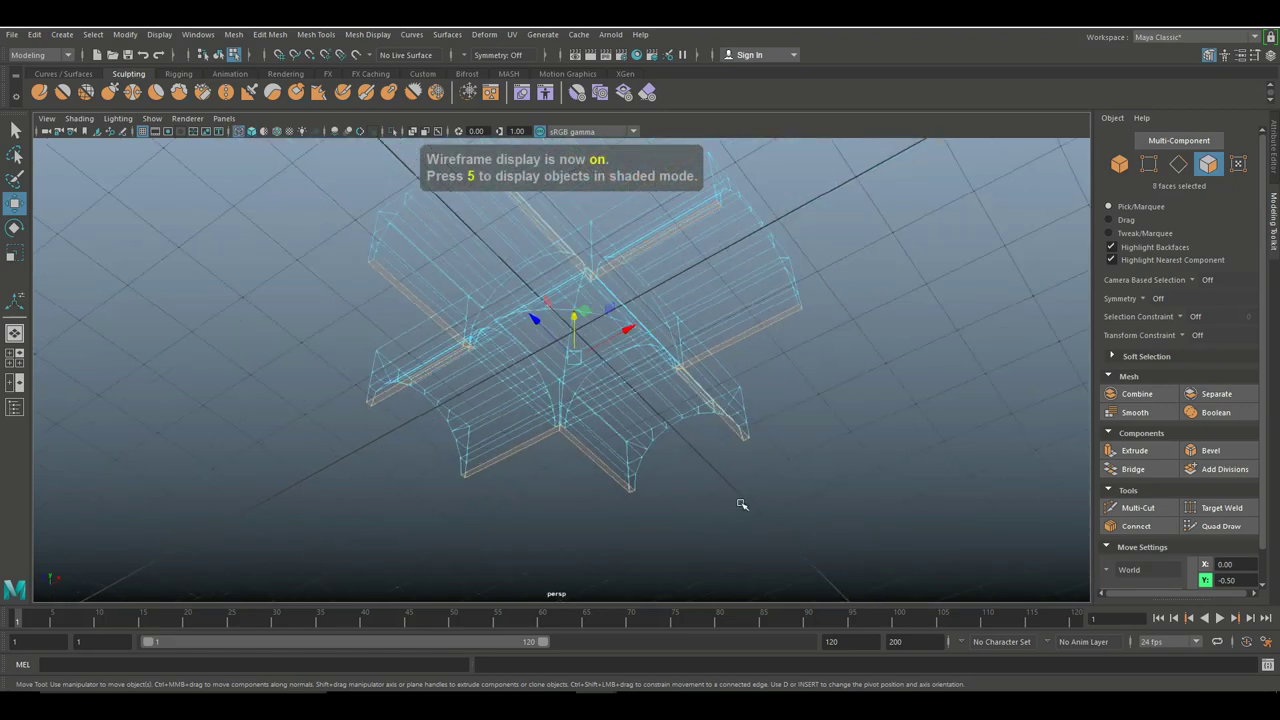
pyautogui.keyDown('alt'); pyautogui.moveTo(741, 504); pyautogui.dragTo(700, 492); pyautogui.keyUp('alt')
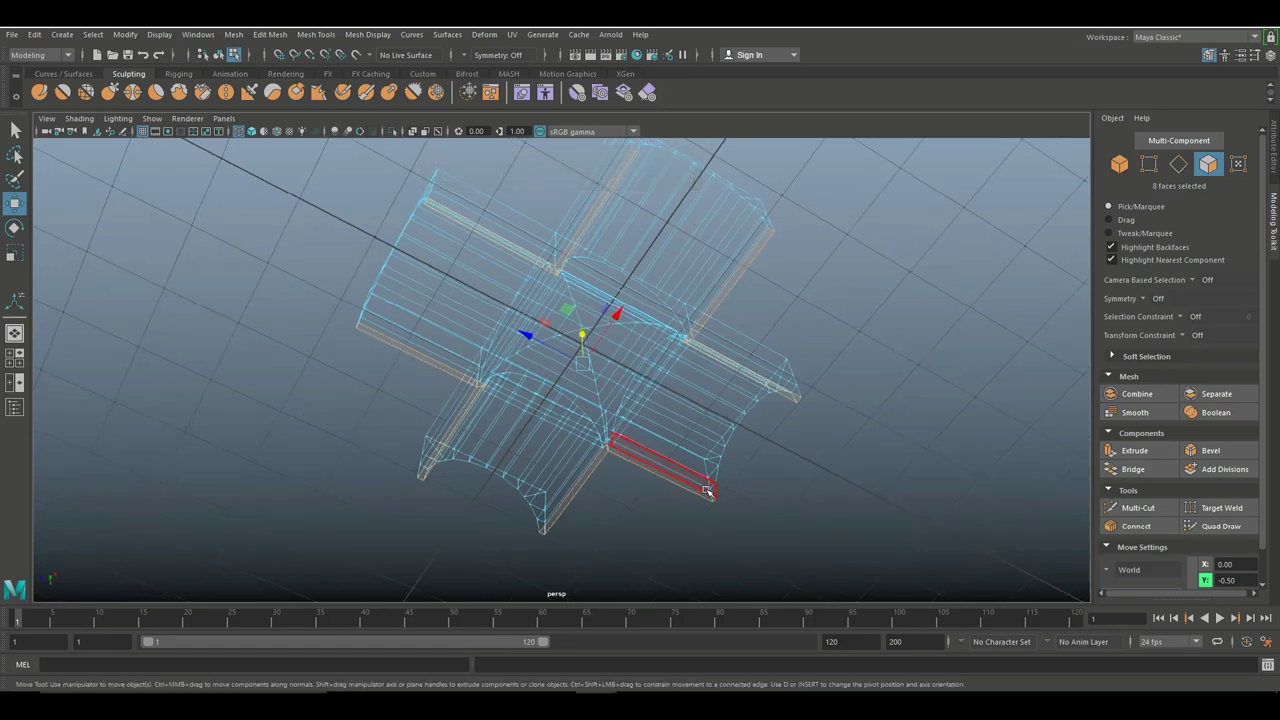
pyautogui.press('5')
pyautogui.hotkey('ctrl', 'e')
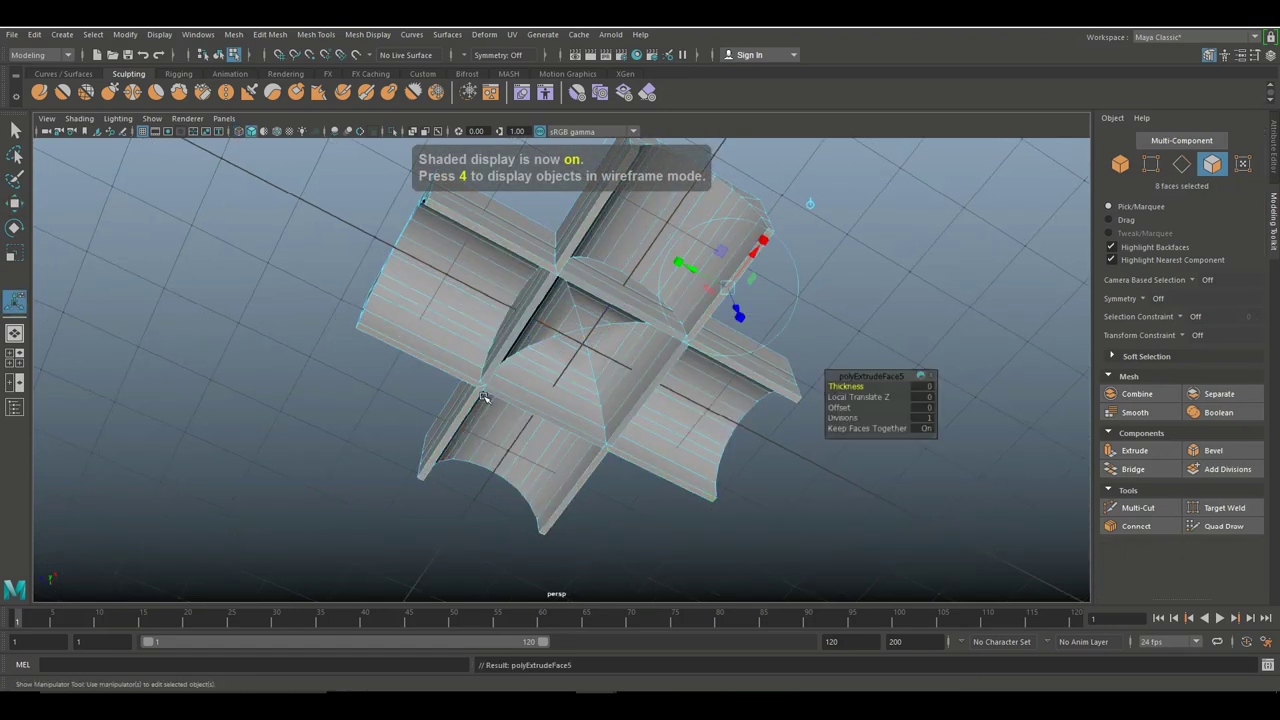
pyautogui.press('w')
pyautogui.keyDown('alt'); pyautogui.moveTo(470, 300); pyautogui.dragTo(505, 376); pyautogui.keyUp('alt')
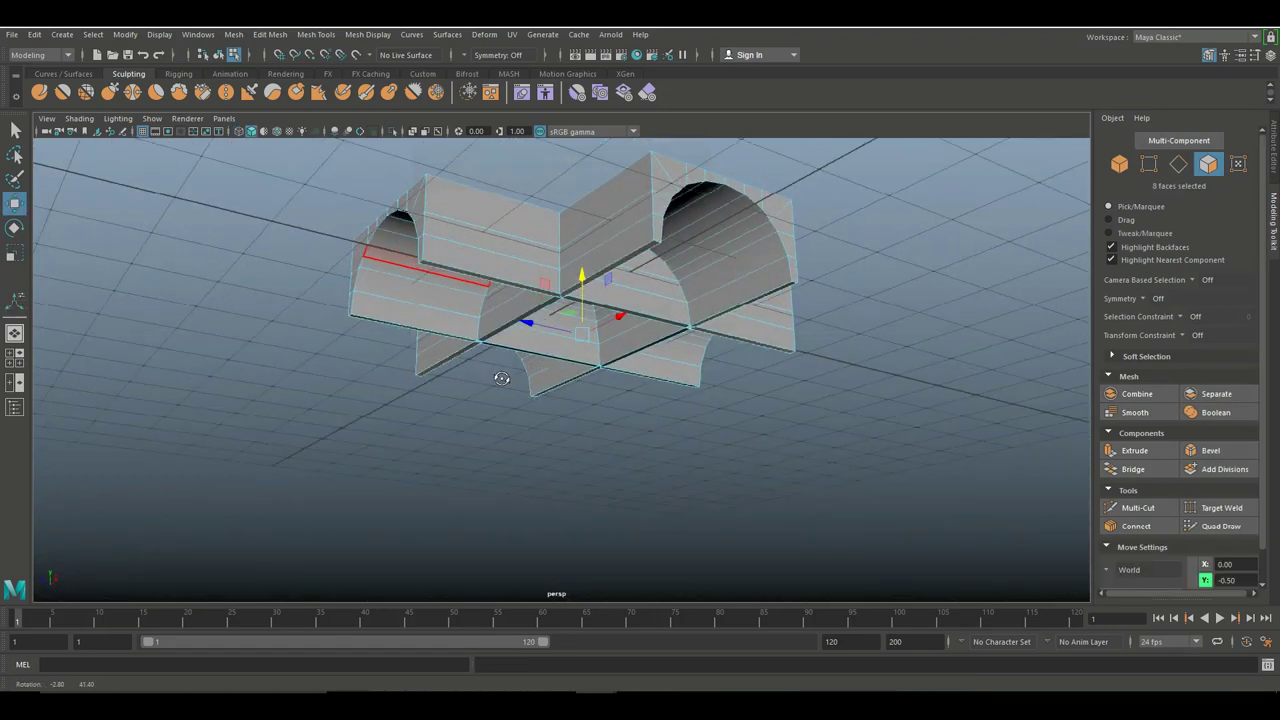
pyautogui.moveTo(585, 279); pyautogui.dragTo(615, 497)
# Drag the extruded walls further down to a -3.76 Y offset and orbit to inspect the vault.
pyautogui.keyDown('alt'); pyautogui.moveTo(805, 527); pyautogui.dragTo(728, 414); pyautogui.keyUp('alt')
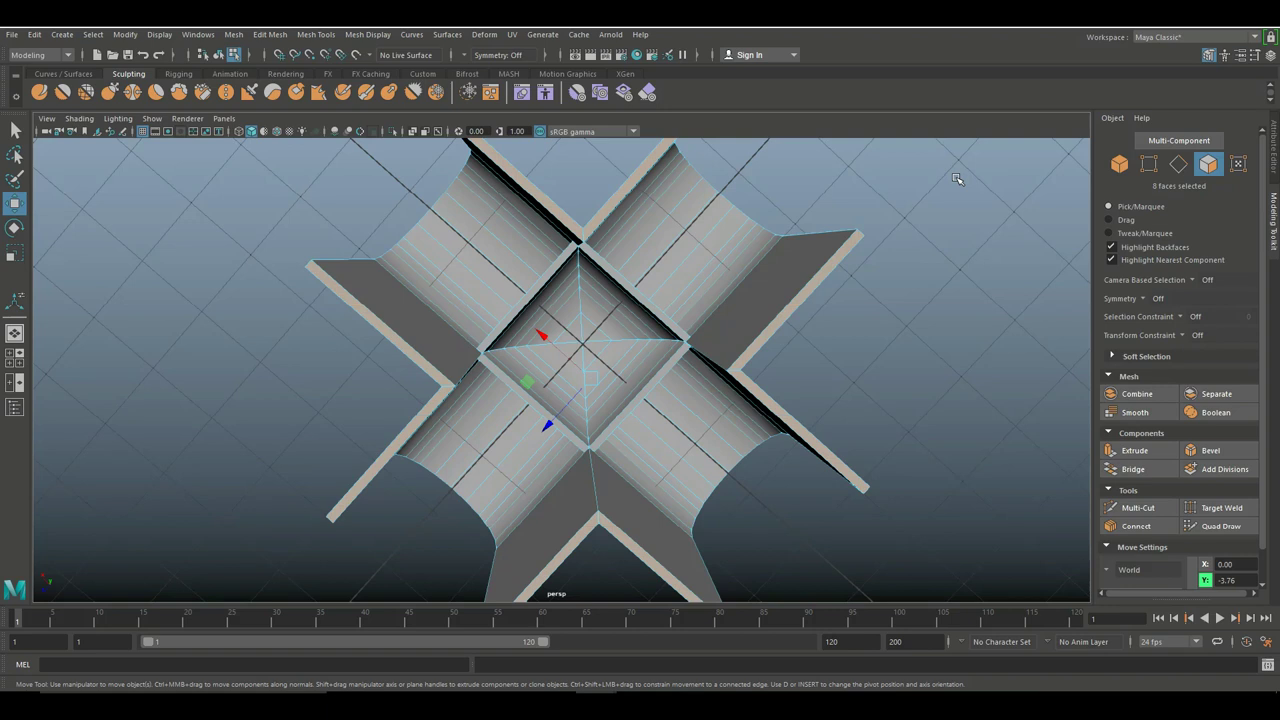
pyautogui.keyDown('alt'); pyautogui.moveTo(922, 226); pyautogui.dragTo(736, 246); pyautogui.keyUp('alt')
pyautogui.keyDown('alt'); pyautogui.moveTo(810, 382); pyautogui.dragTo(876, 384); pyautogui.keyUp('alt')
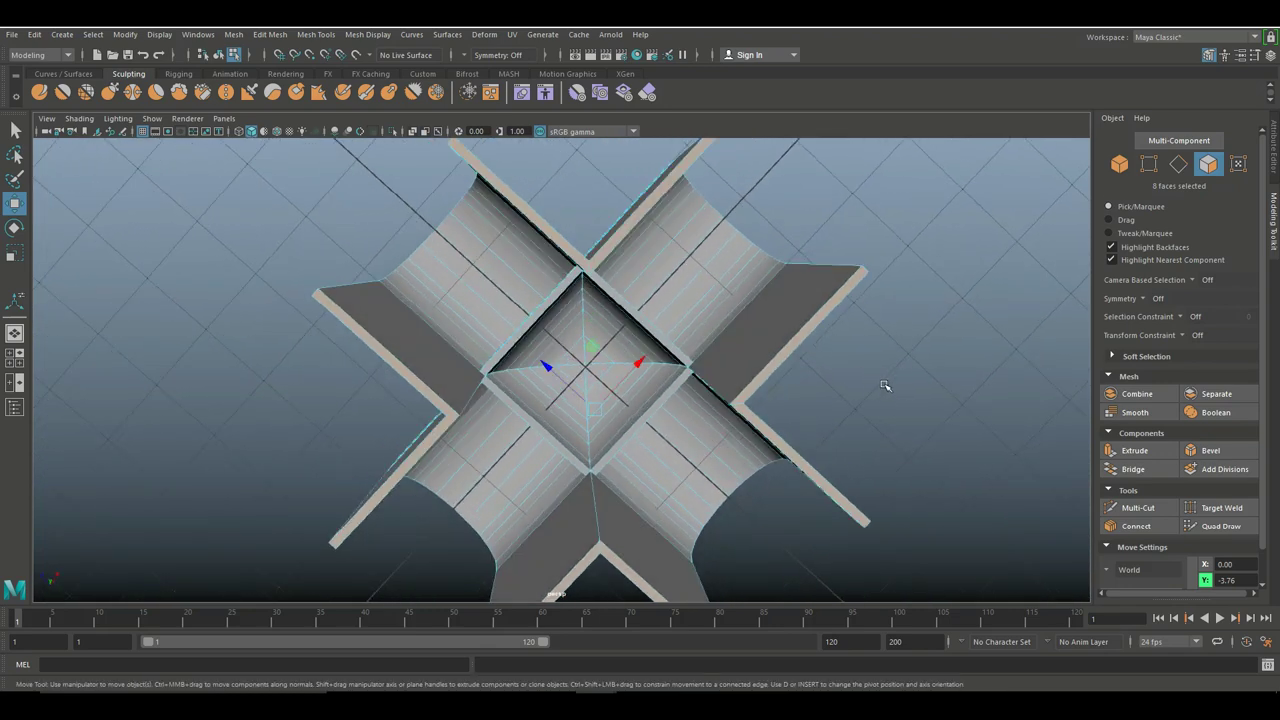